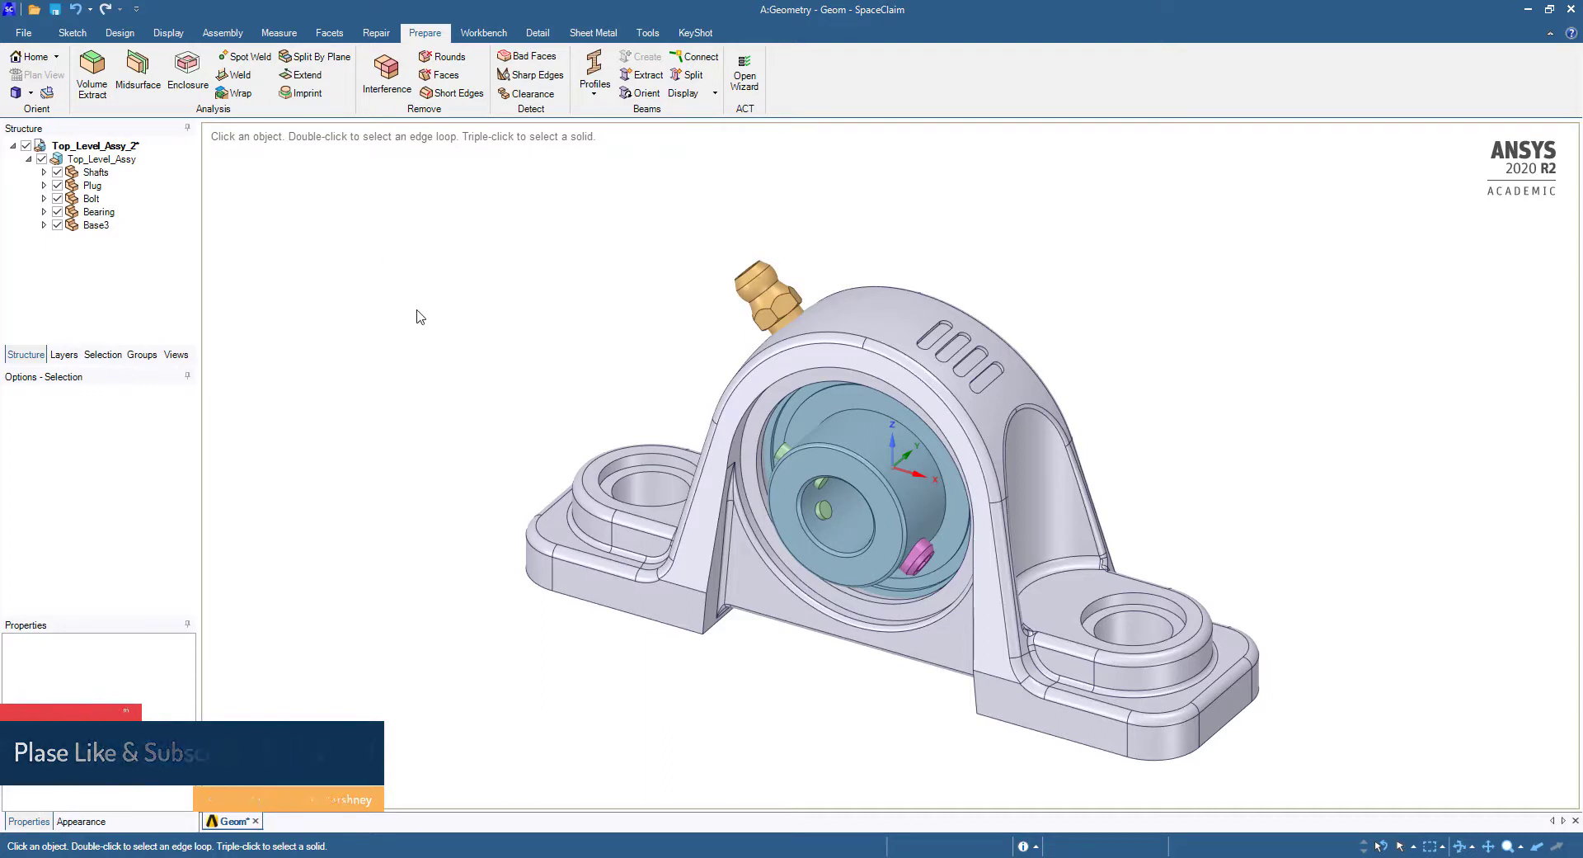
# Step: Subtract the grease fitting's interference region with the housing, then undo the attempted bearing fix
pyautogui.click(391, 74)
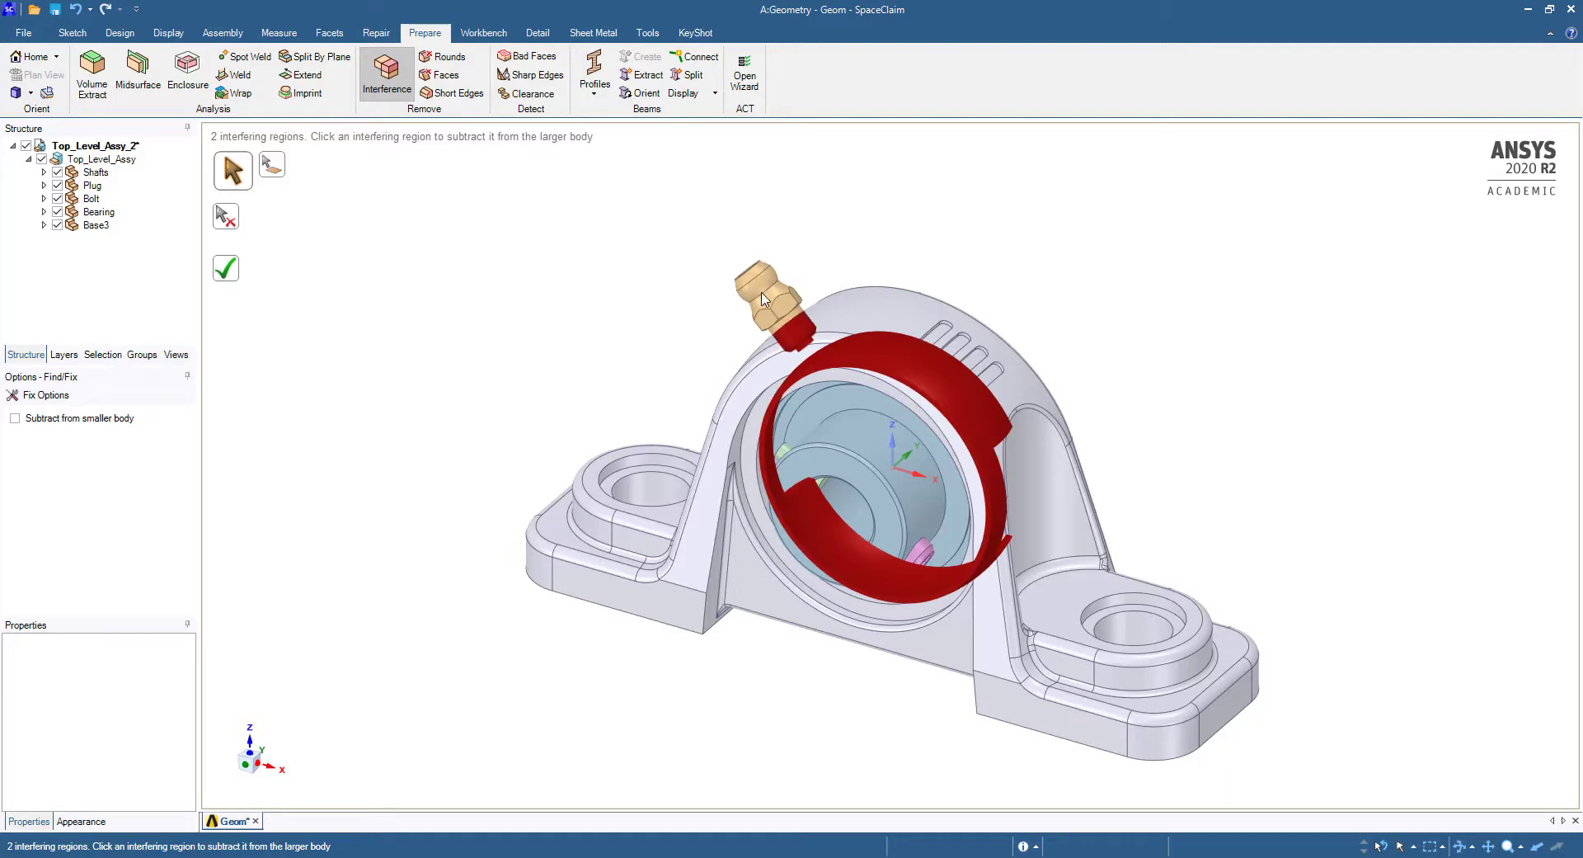
pyautogui.click(798, 335)
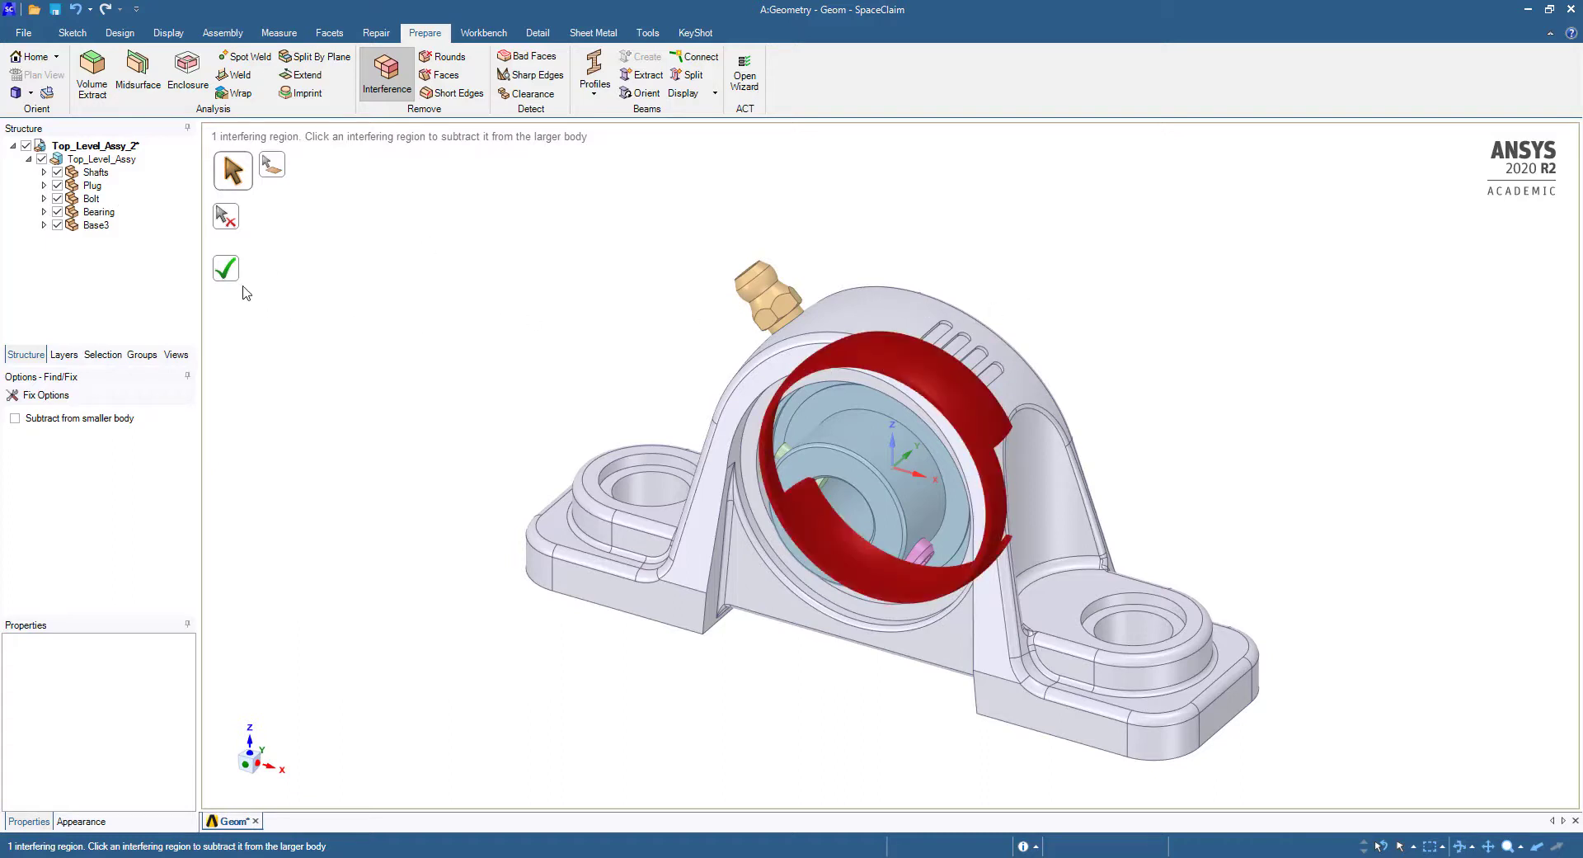
pyautogui.click(225, 268)
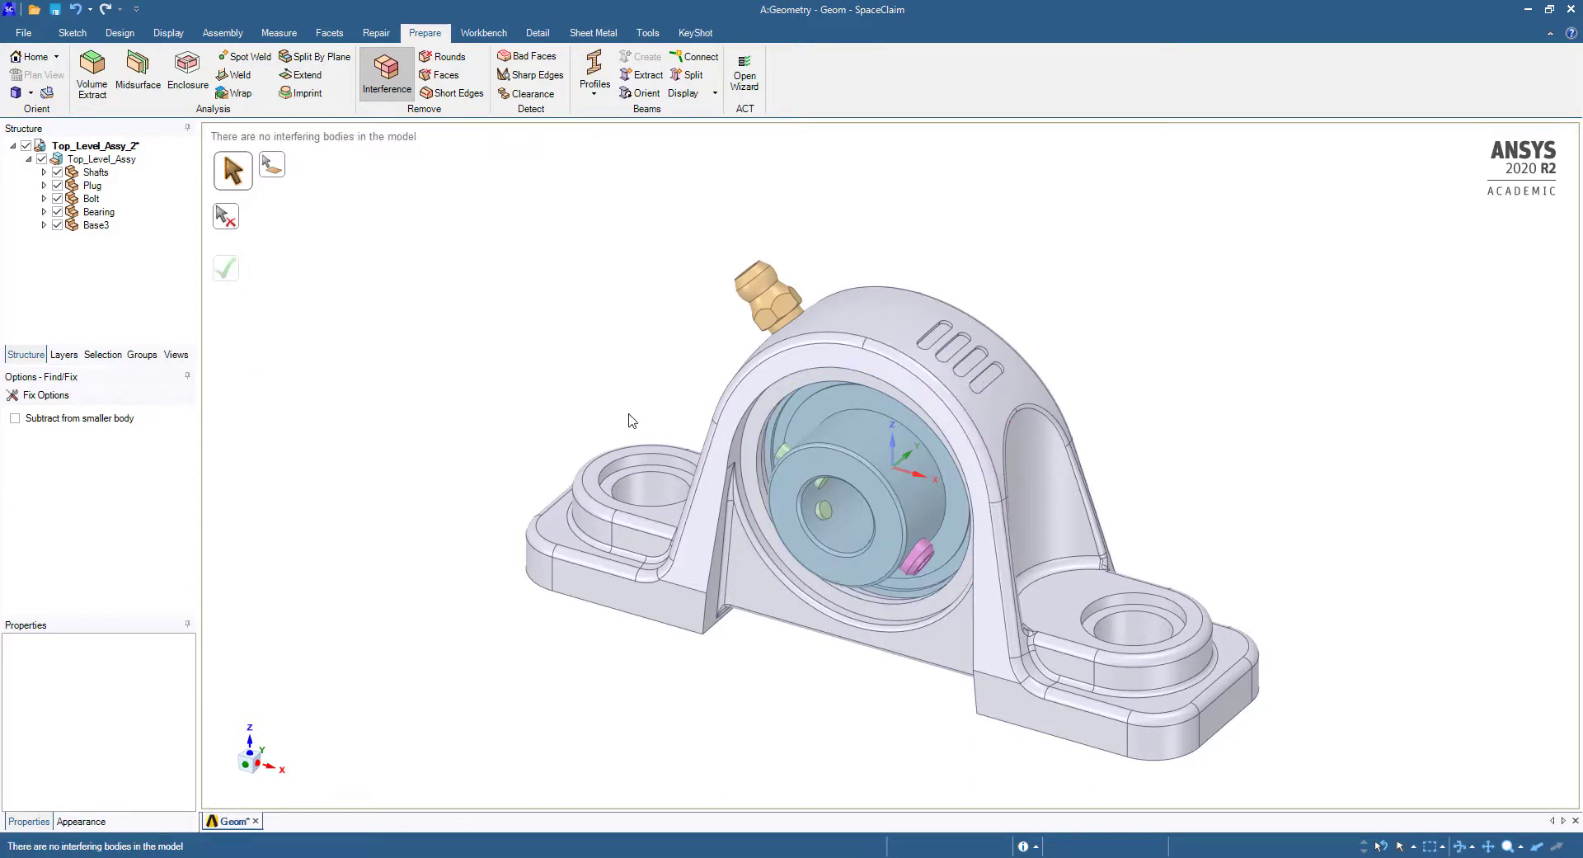
pyautogui.hotkey('ctrl', 'z')
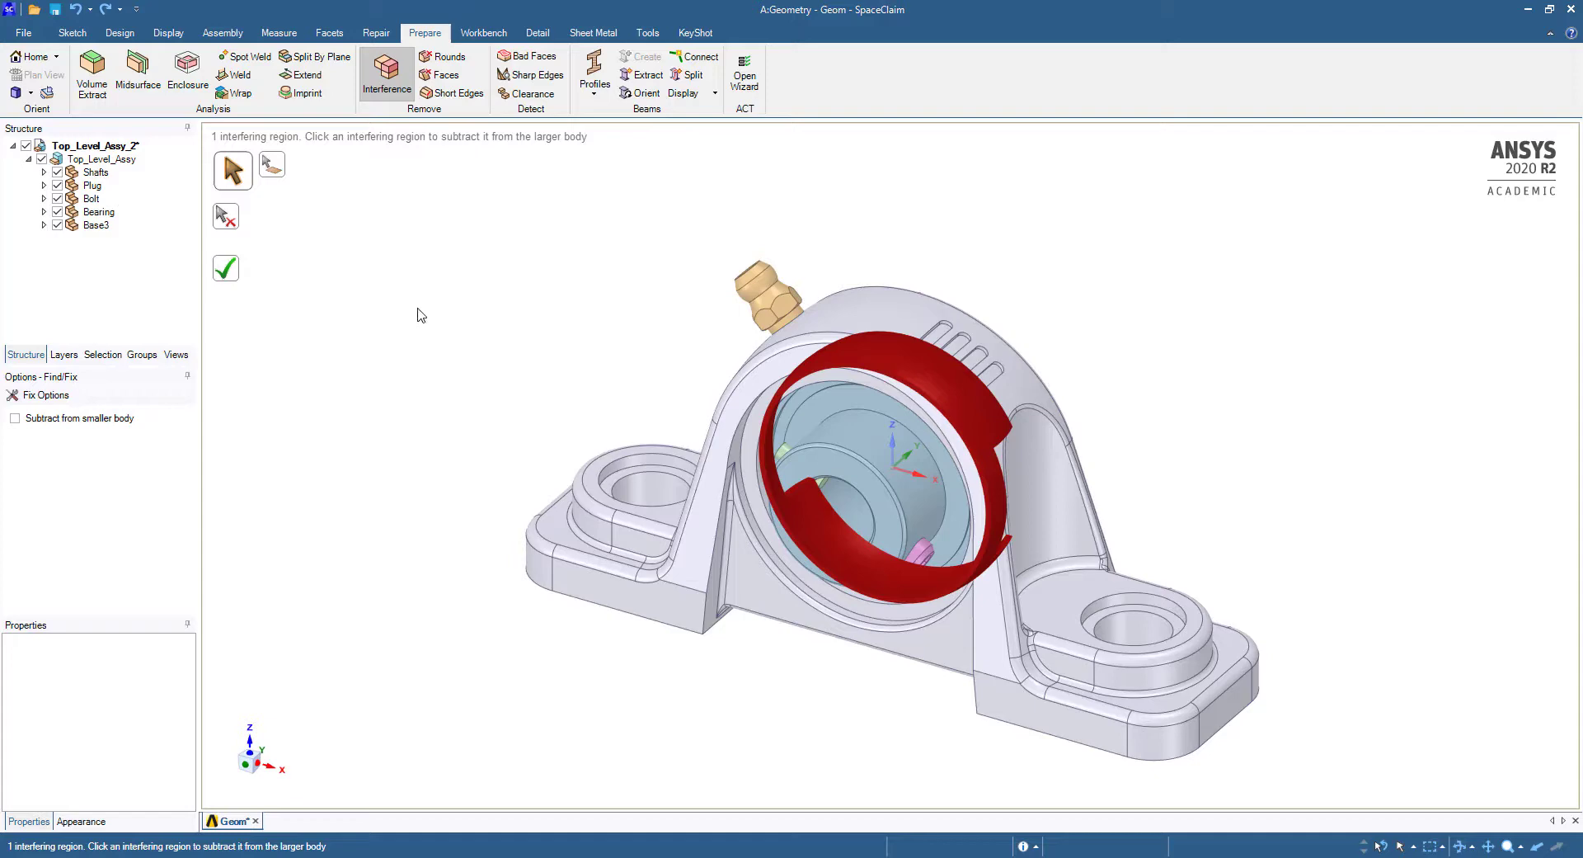
# Step: Orbit to inspect the base and bolt-hole edges, then select the bearing's central axis in Design
pyautogui.press('Escape')
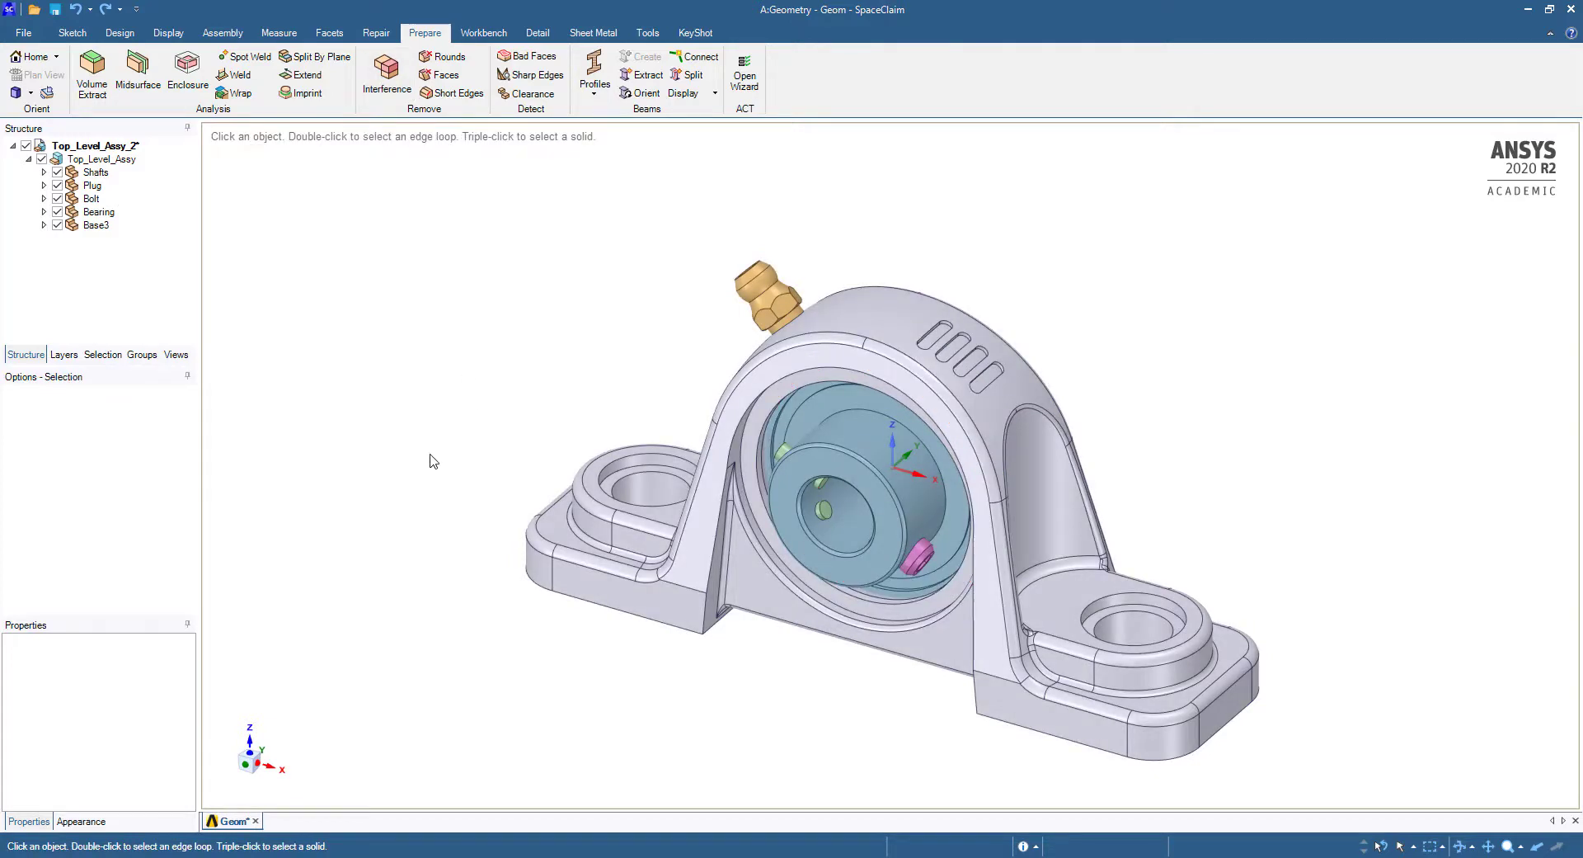
pyautogui.moveTo(430, 460)
pyautogui.mouseDown(button='middle')
pyautogui.moveTo(516, 400)
pyautogui.moveTo(420, 378)
pyautogui.moveTo(442, 442)
pyautogui.moveTo(525, 429)
pyautogui.mouseUp(button='middle')
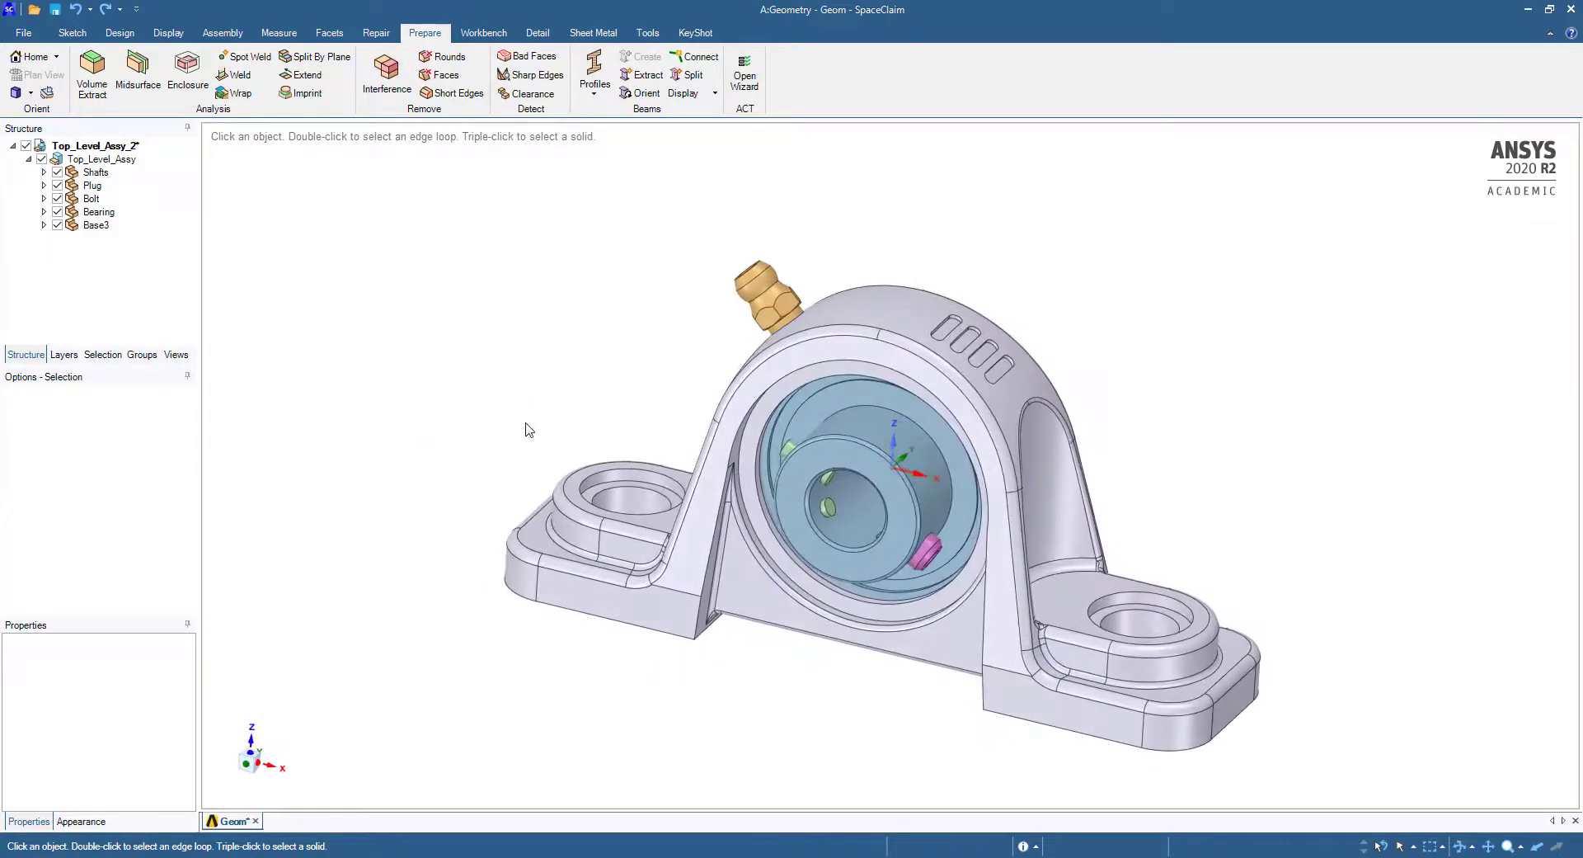
pyautogui.click(776, 397)
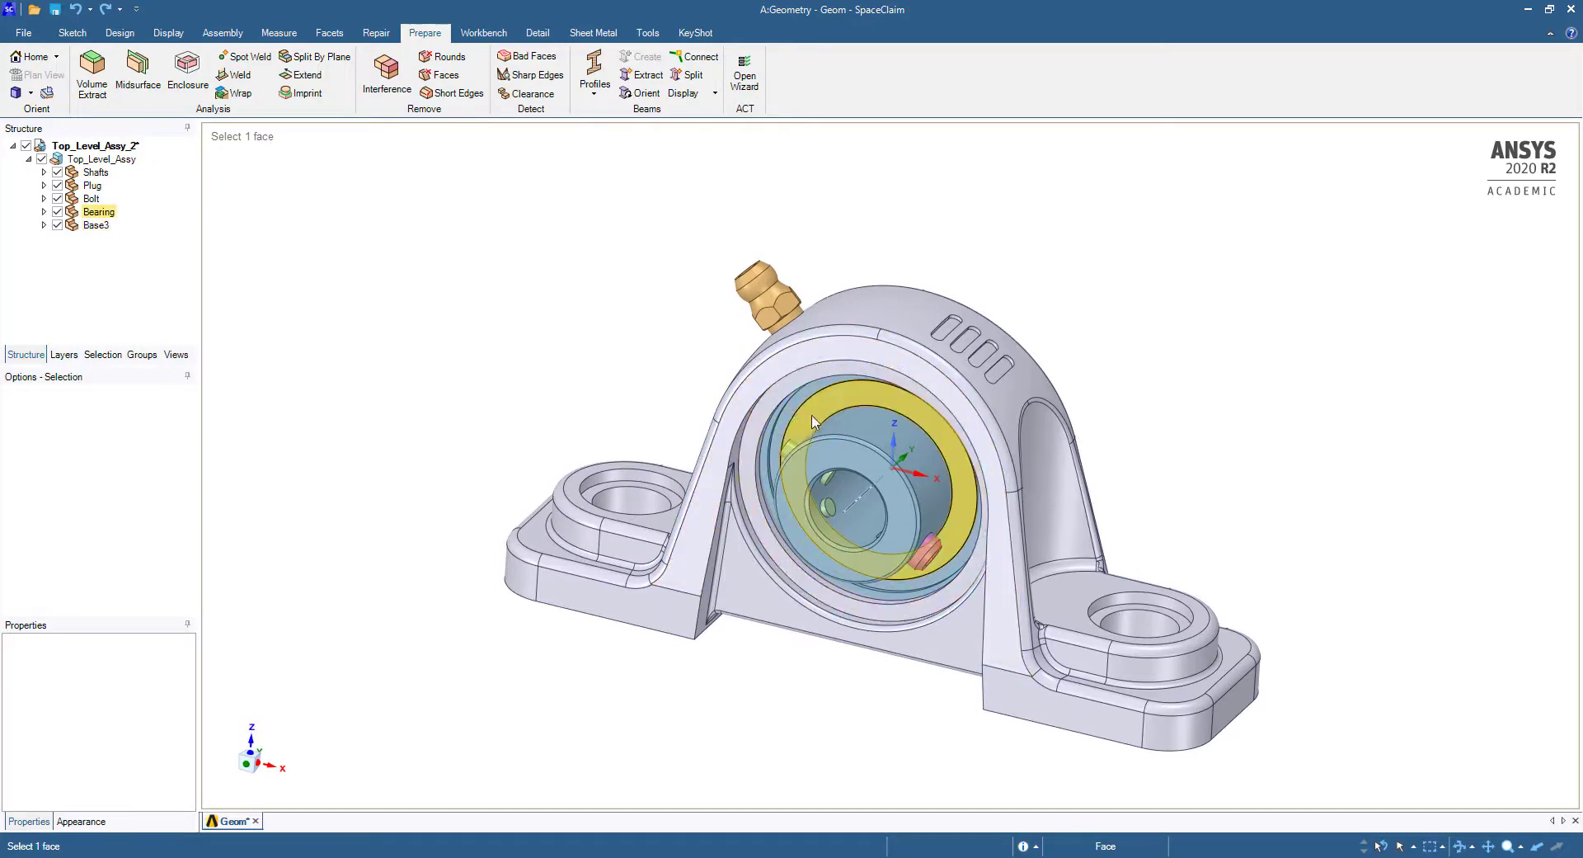
pyautogui.click(652, 399)
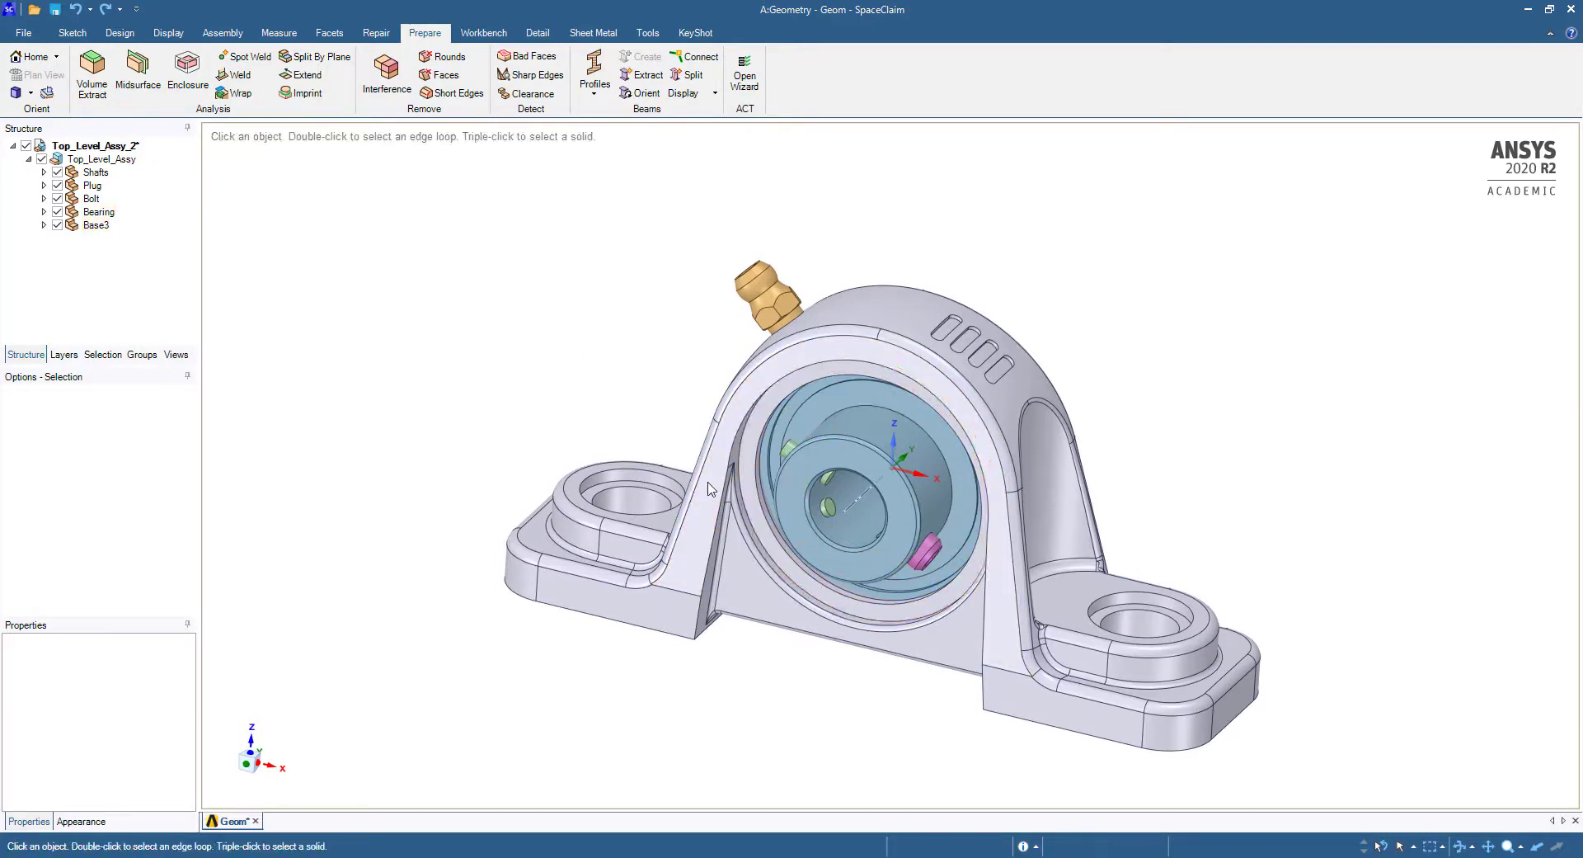
pyautogui.moveTo(707, 488); pyautogui.dragTo(654, 459, button='middle')
pyautogui.click(627, 453)
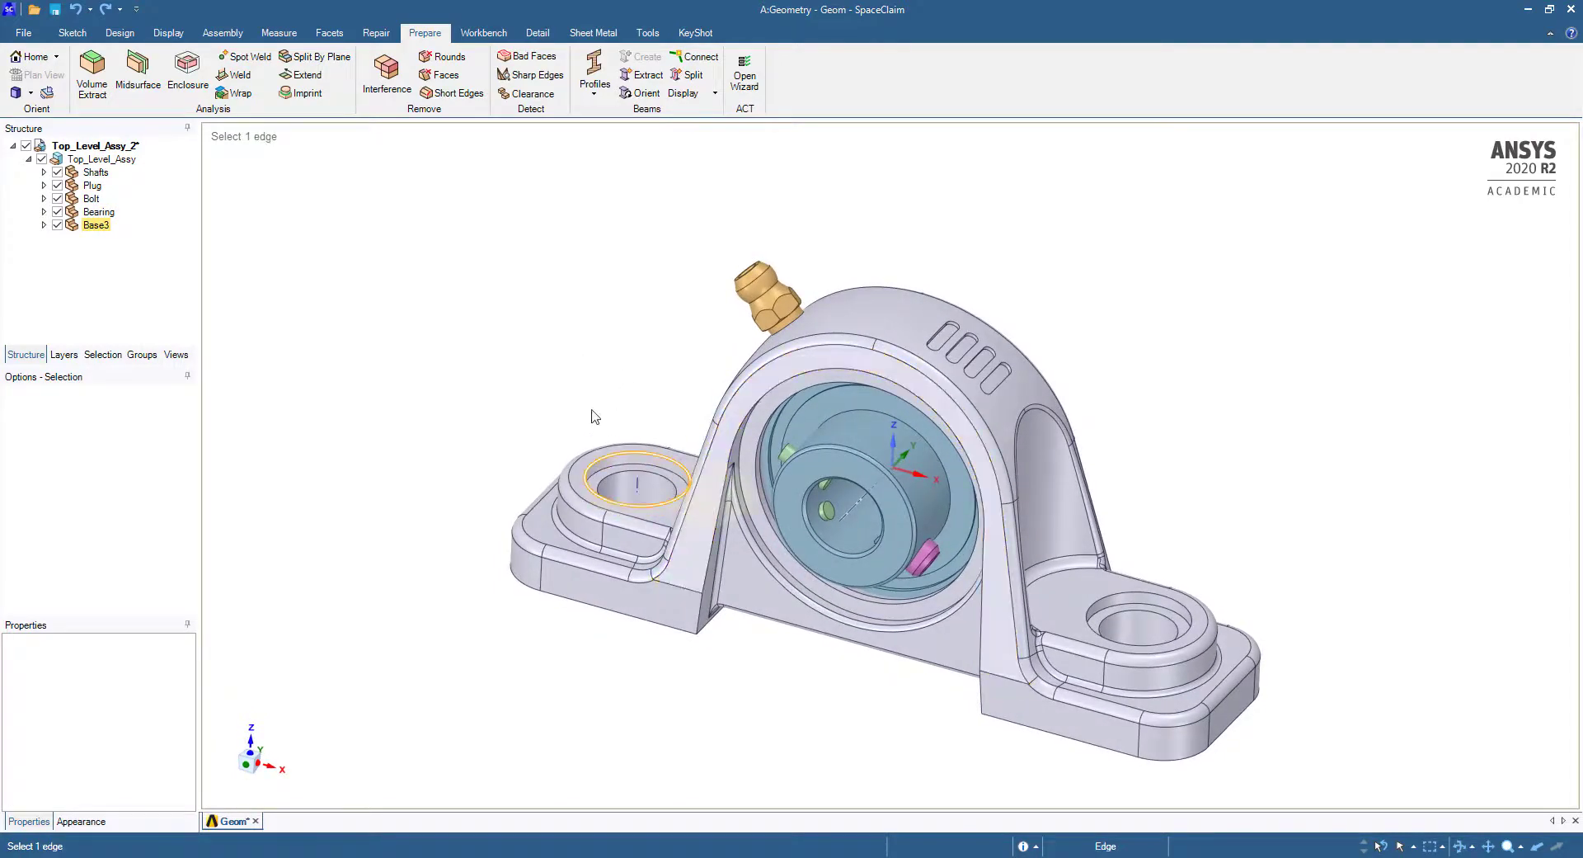
pyautogui.click(365, 242)
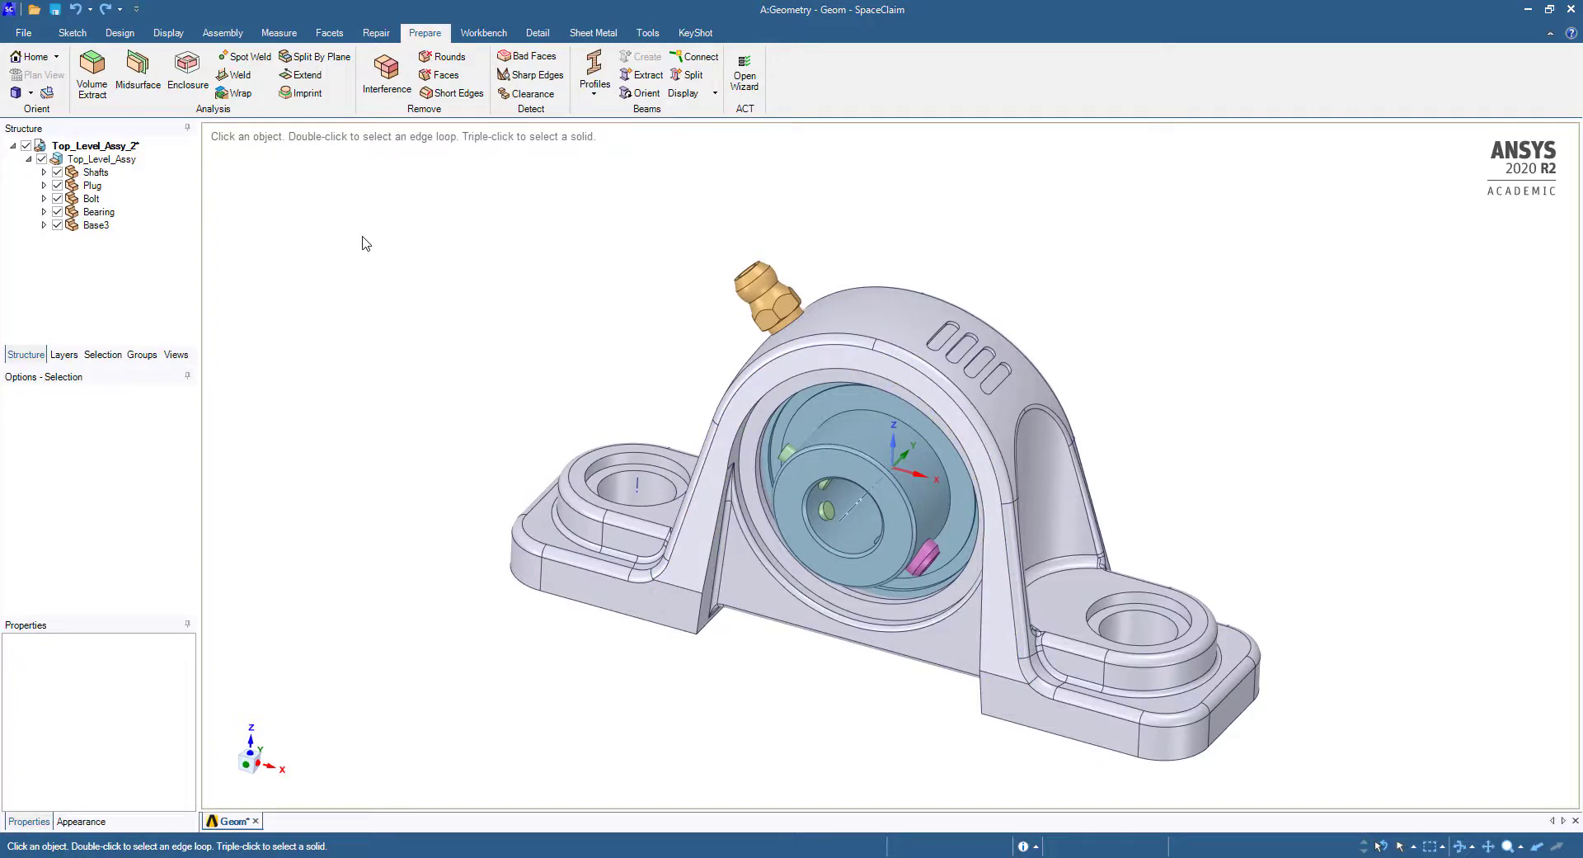
pyautogui.click(120, 37)
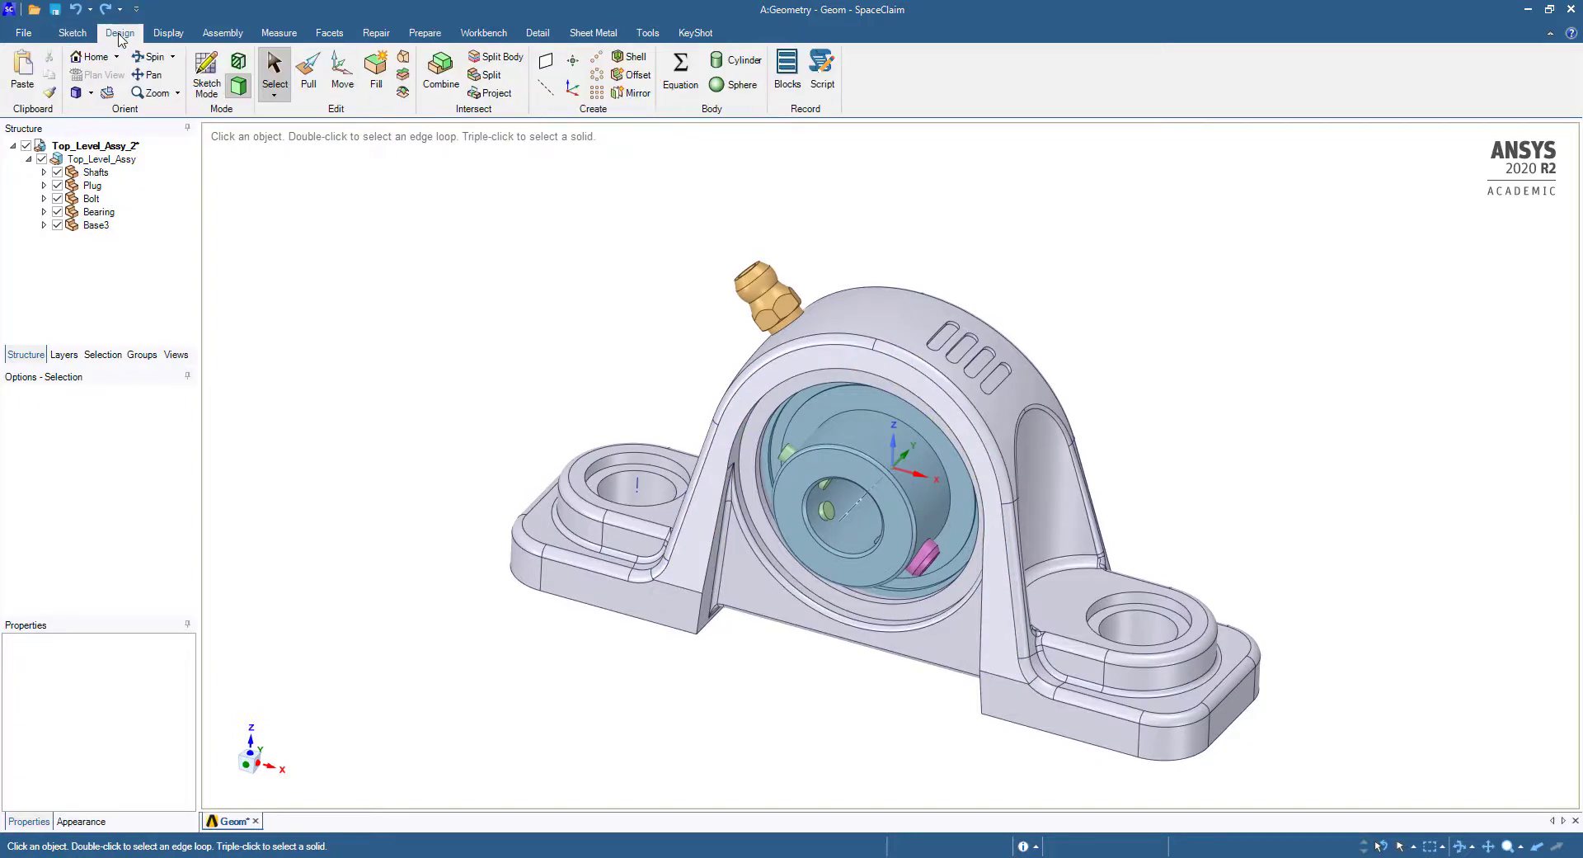
pyautogui.click(846, 518)
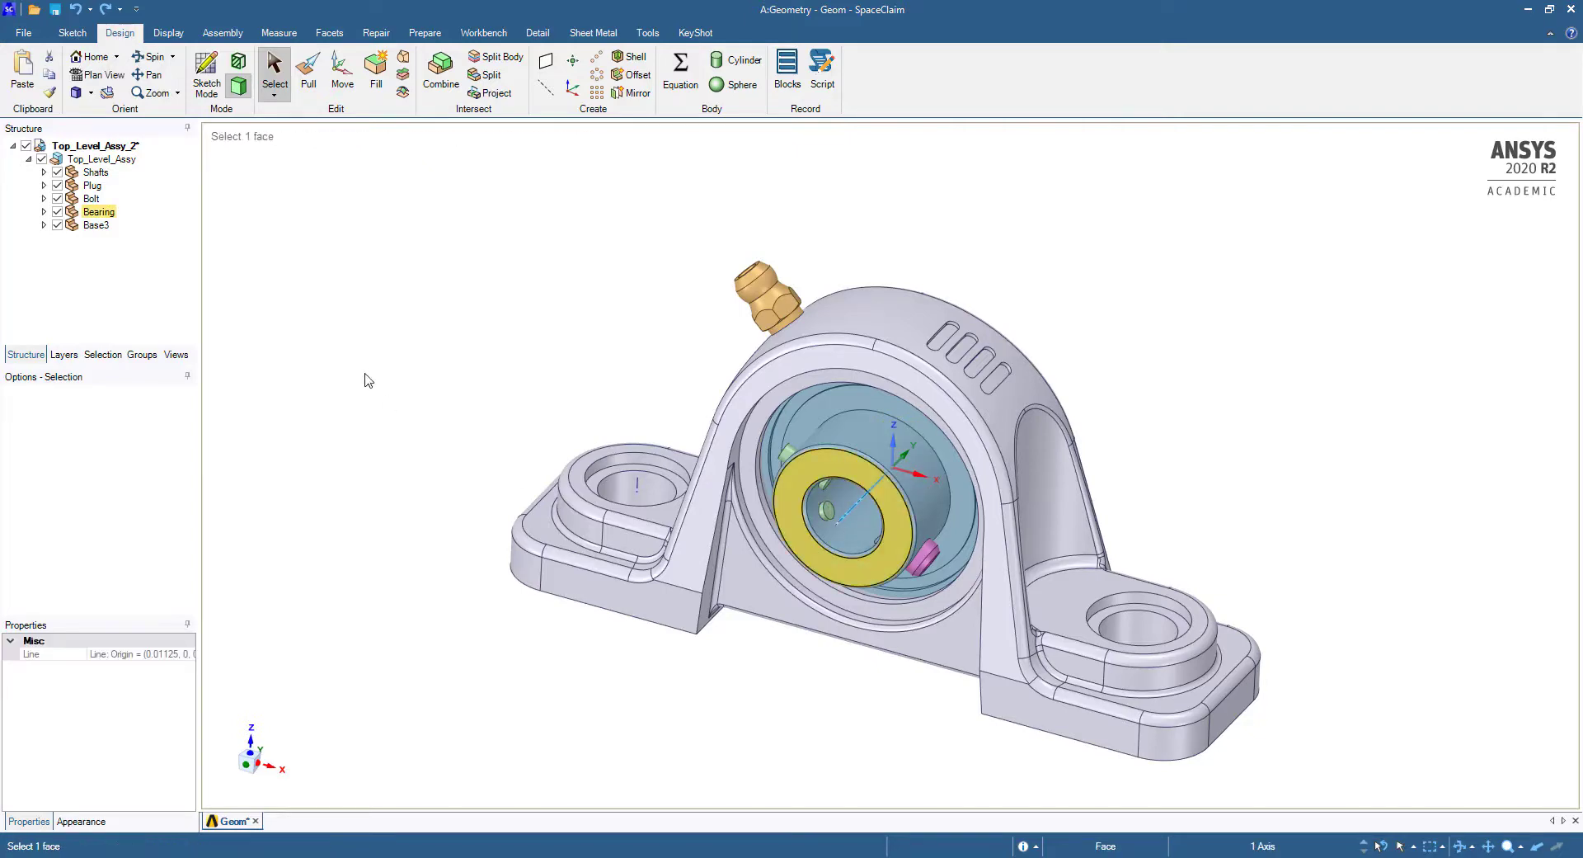
# Step: Section the model through the bearing axis, view it in plan, and zoom in on the bearing
pyautogui.click(238, 64)
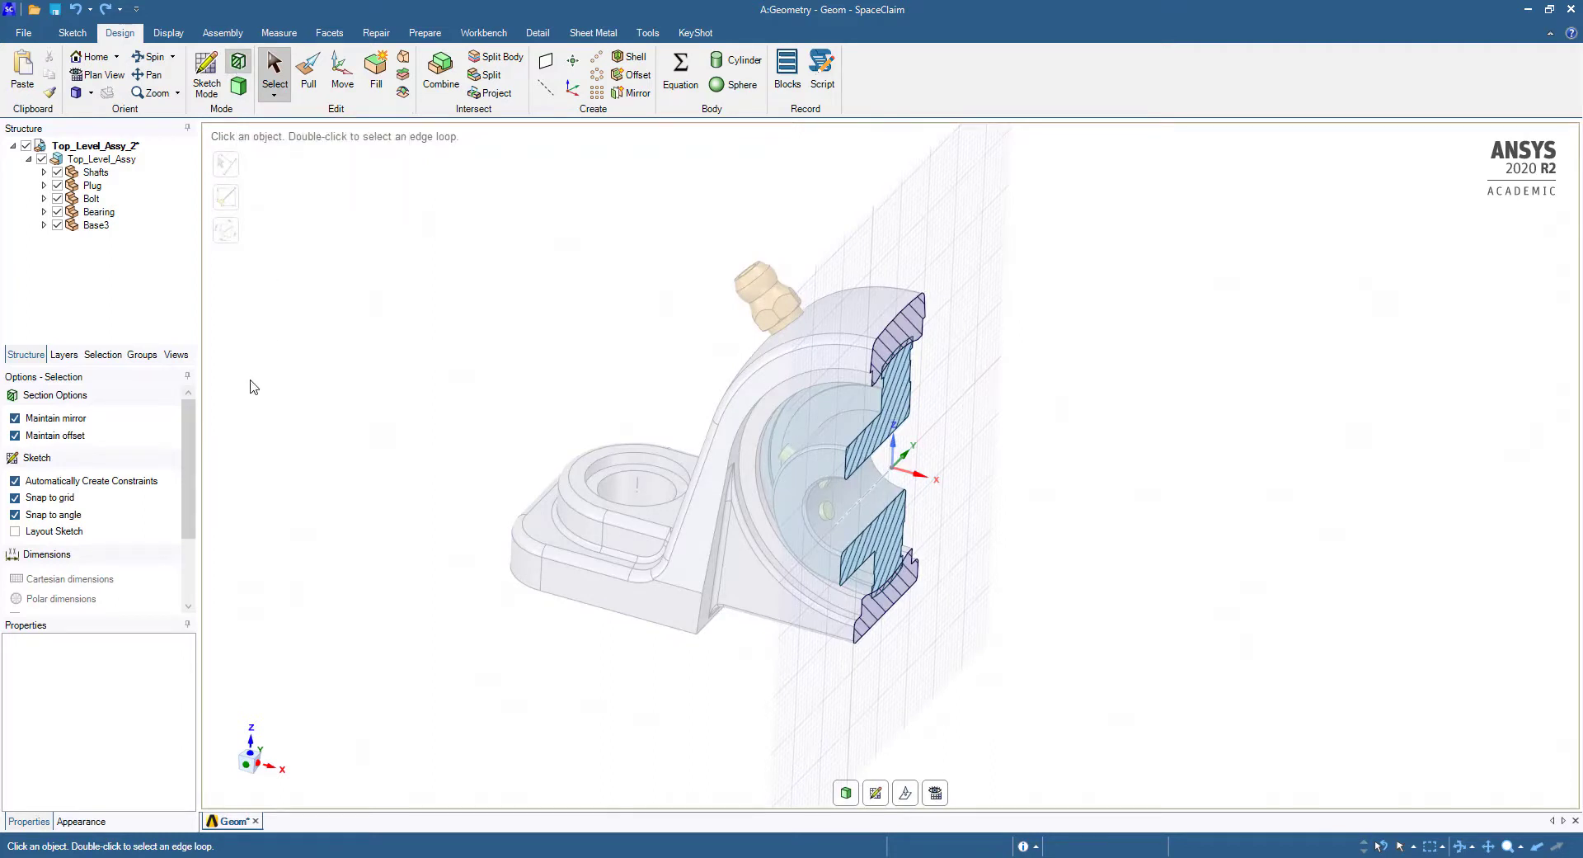
pyautogui.press('v')
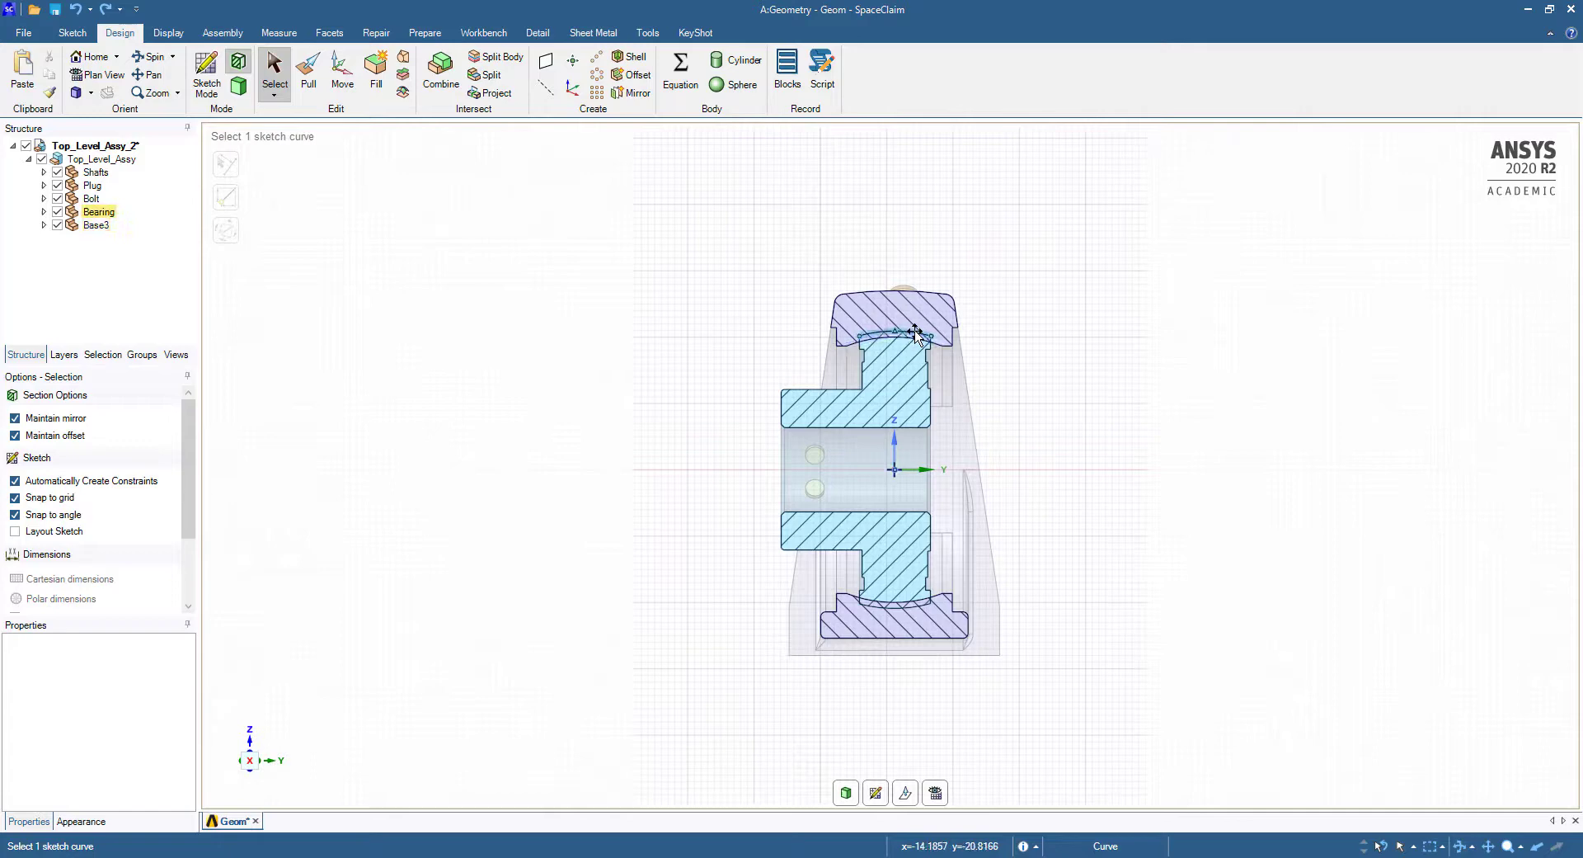
pyautogui.click(910, 334)
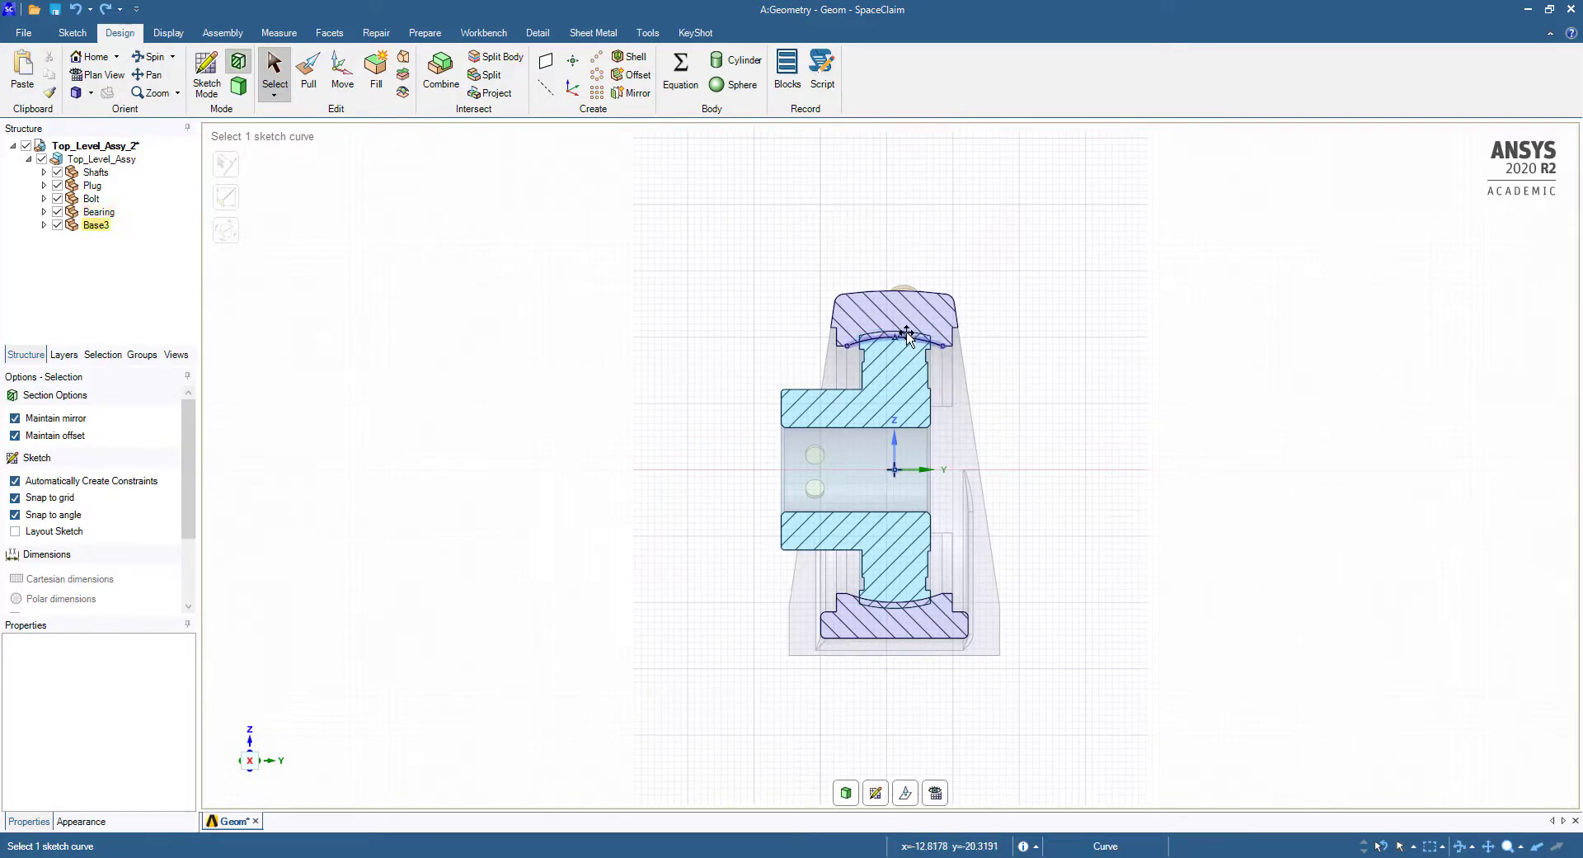
pyautogui.scroll(2, 947, 385)
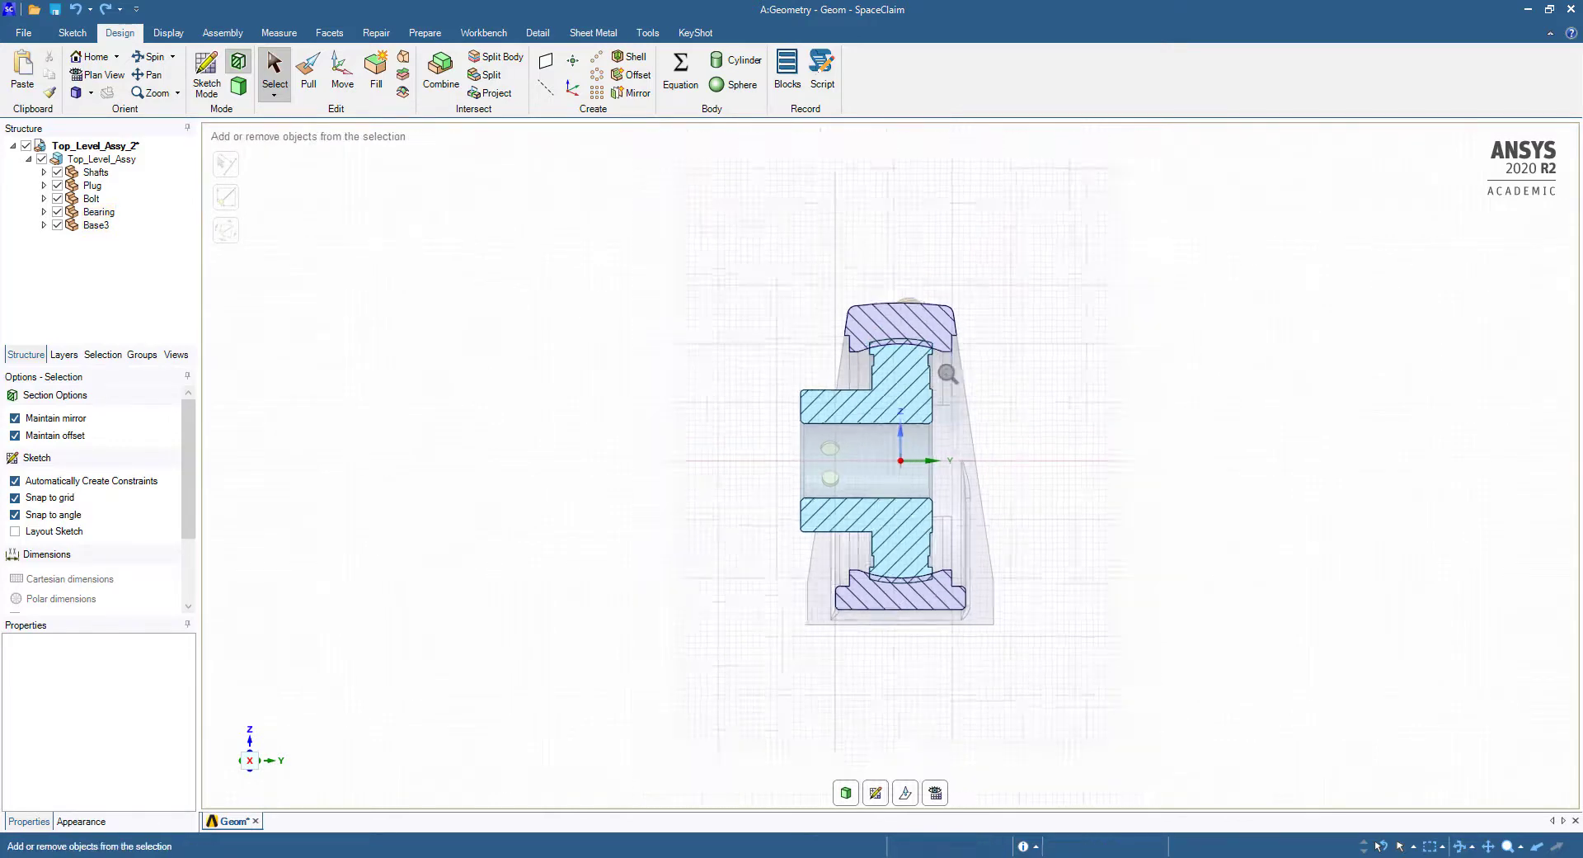
pyautogui.scroll(2, 947, 386)
pyautogui.scroll(3, 948, 387)
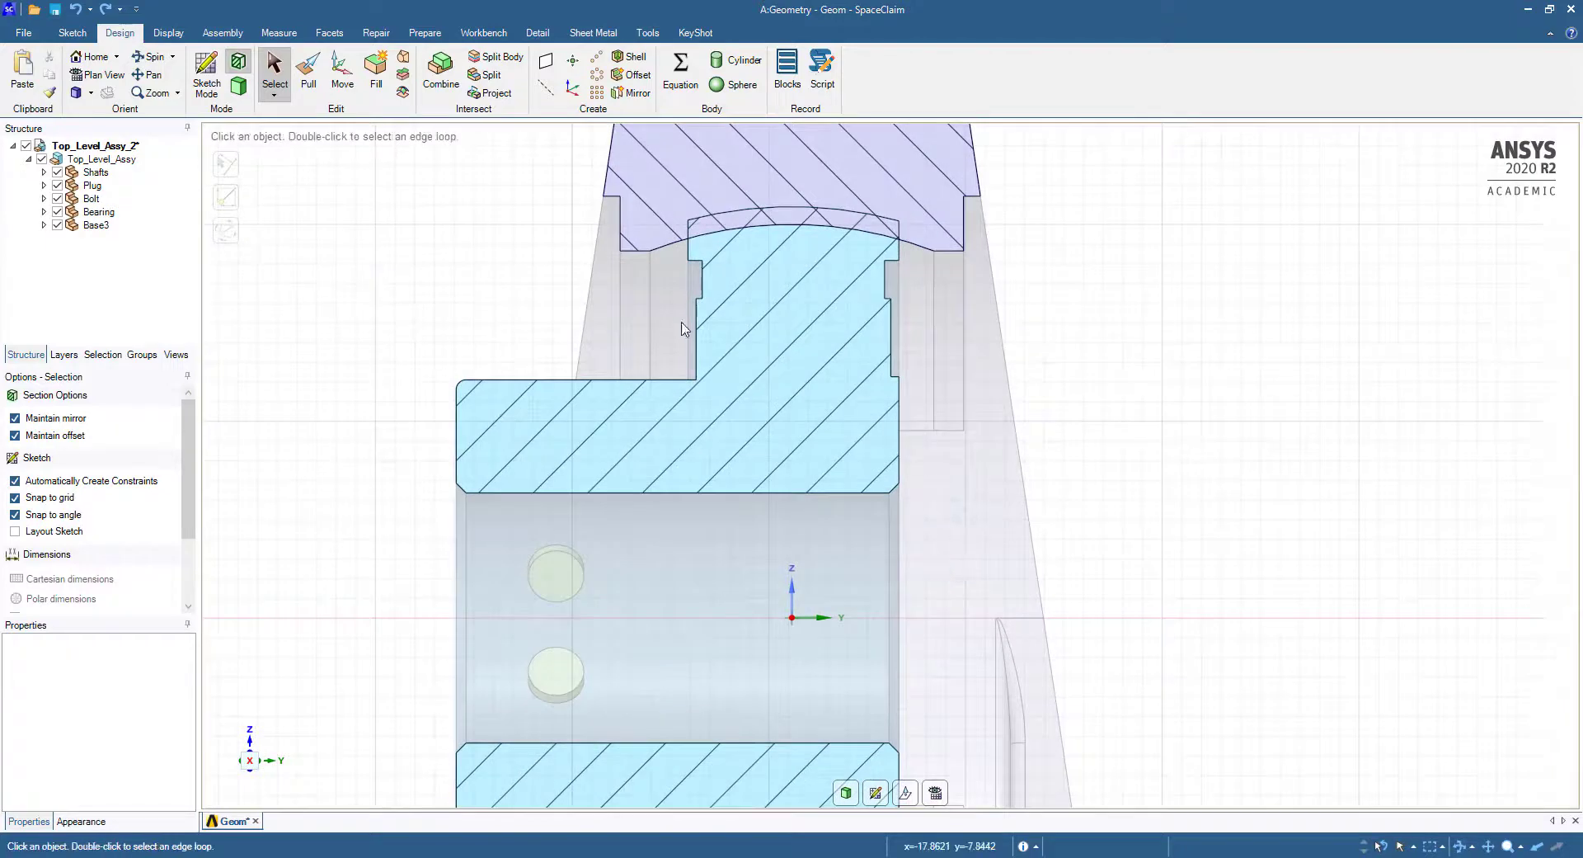
# Step: Pull the bearing's spherical outer face up to the housing surface, reducing it to 20 mm radius
pyautogui.click(310, 81)
pyautogui.click(797, 212)
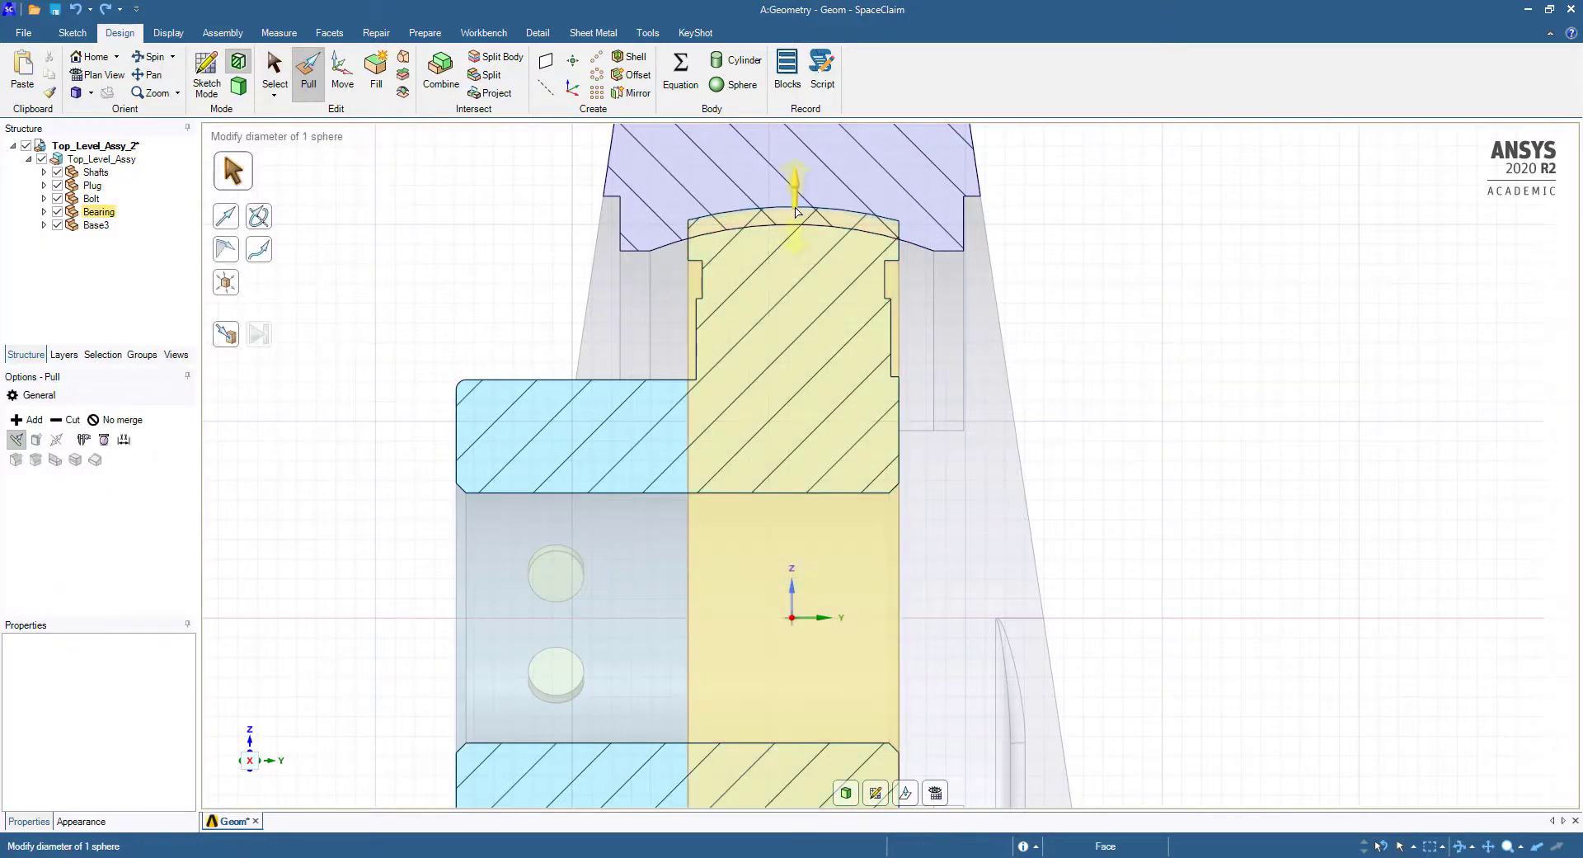
pyautogui.click(797, 212)
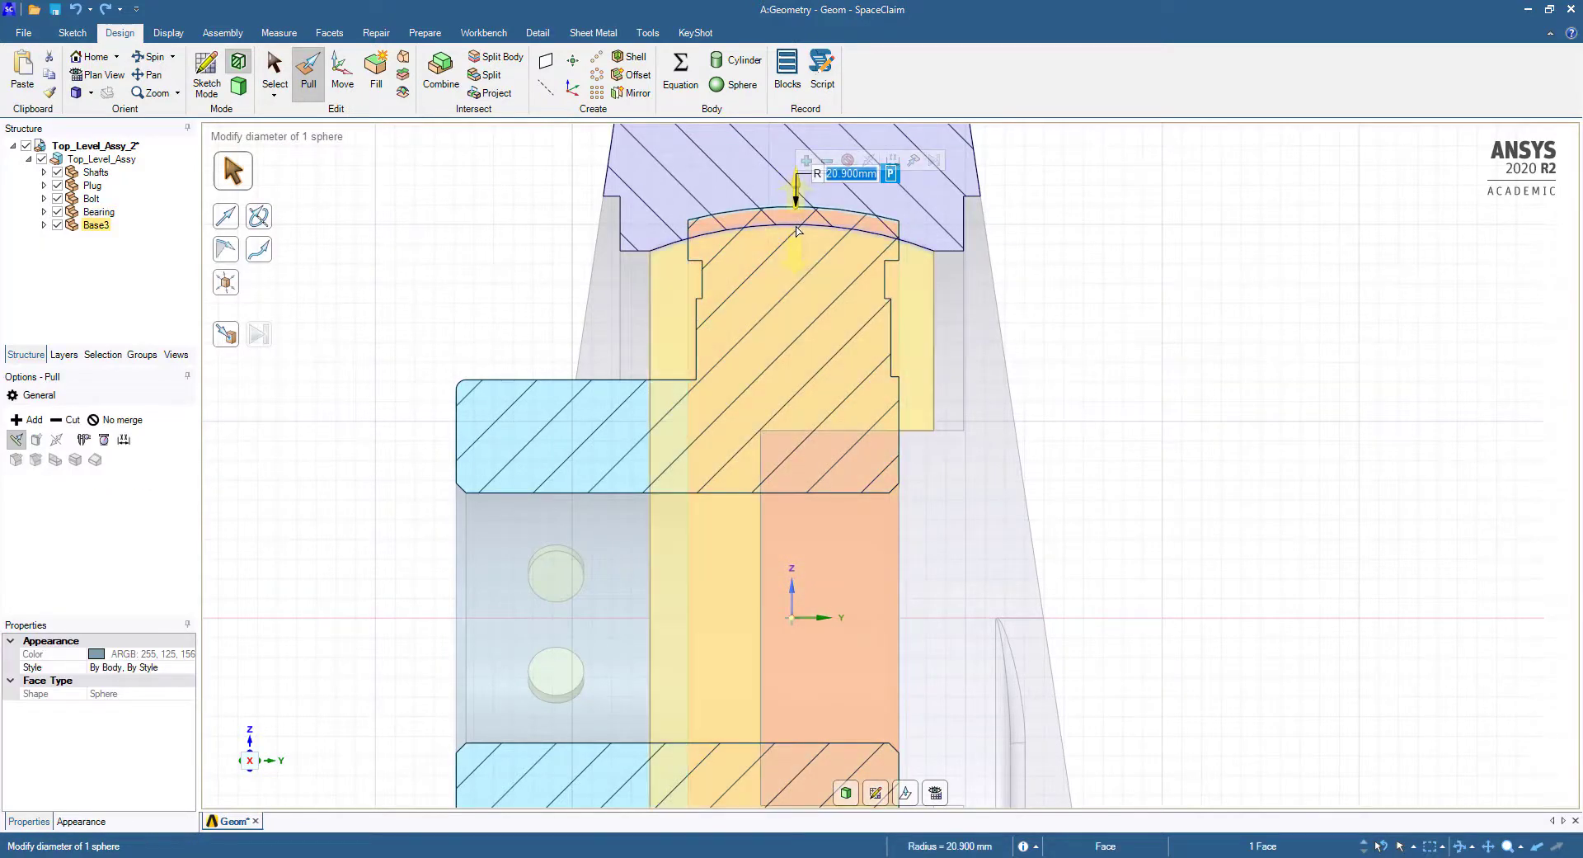
pyautogui.click(914, 160)
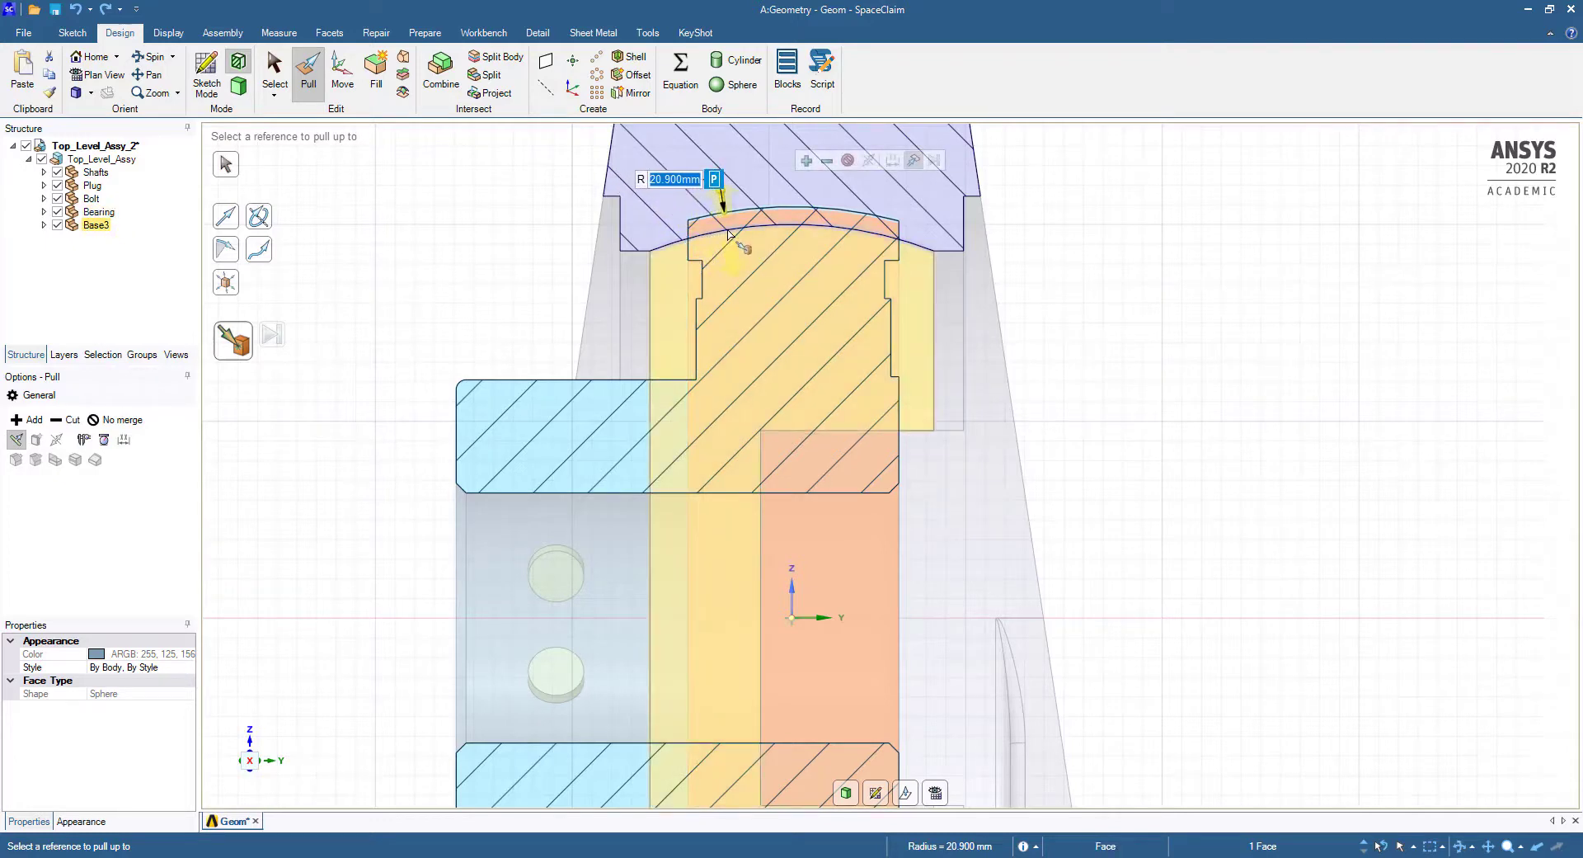
pyautogui.click(729, 235)
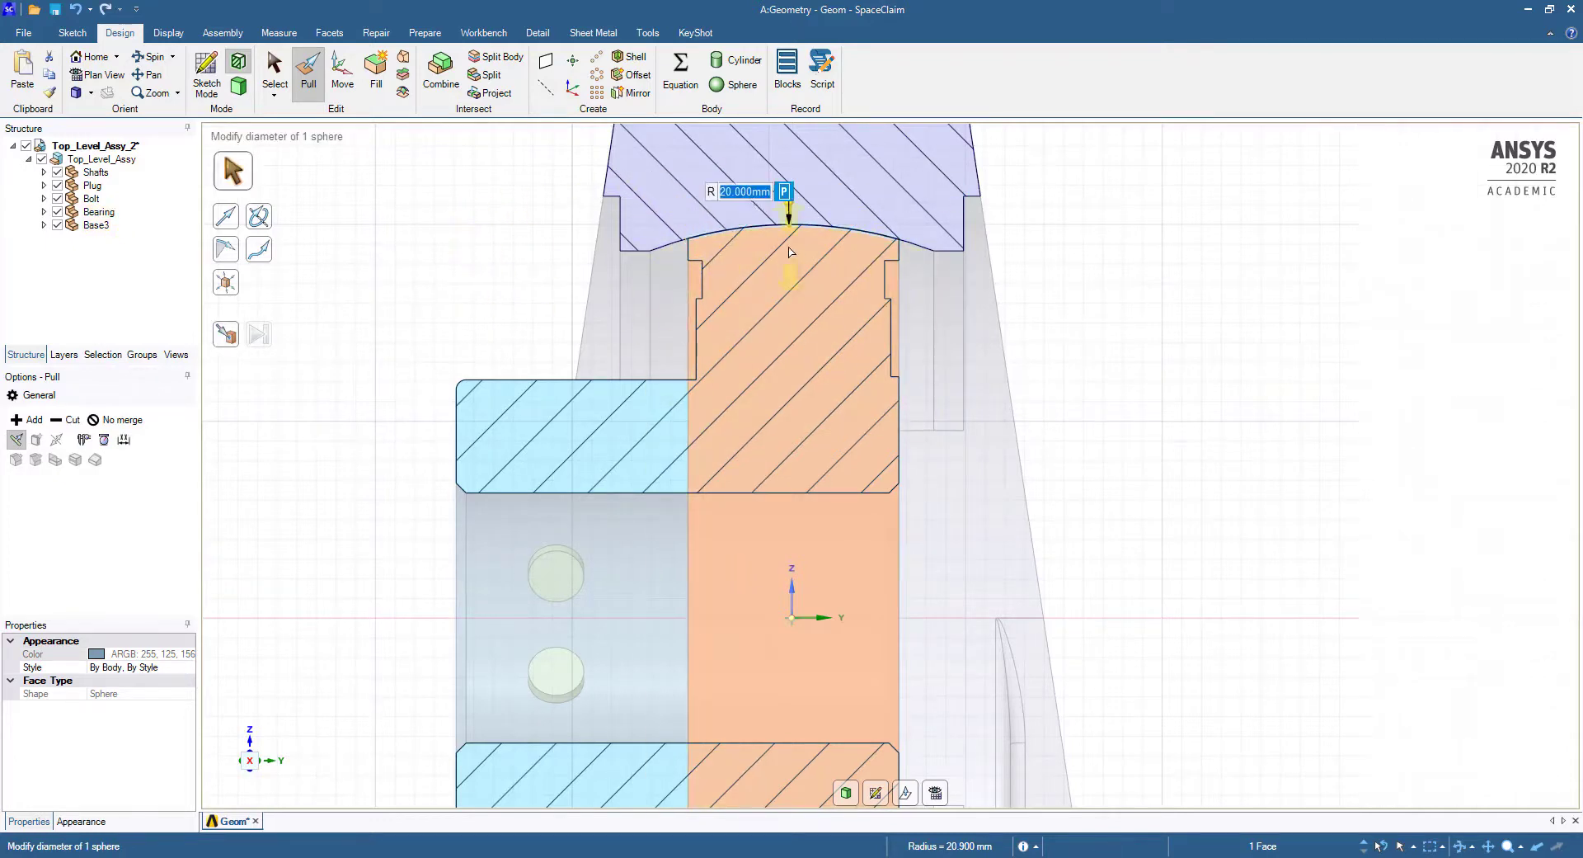
pyautogui.keyDown('ctrl'); pyautogui.moveTo(1041, 412); pyautogui.dragTo(1040, 371, button='middle'); pyautogui.keyUp('ctrl')
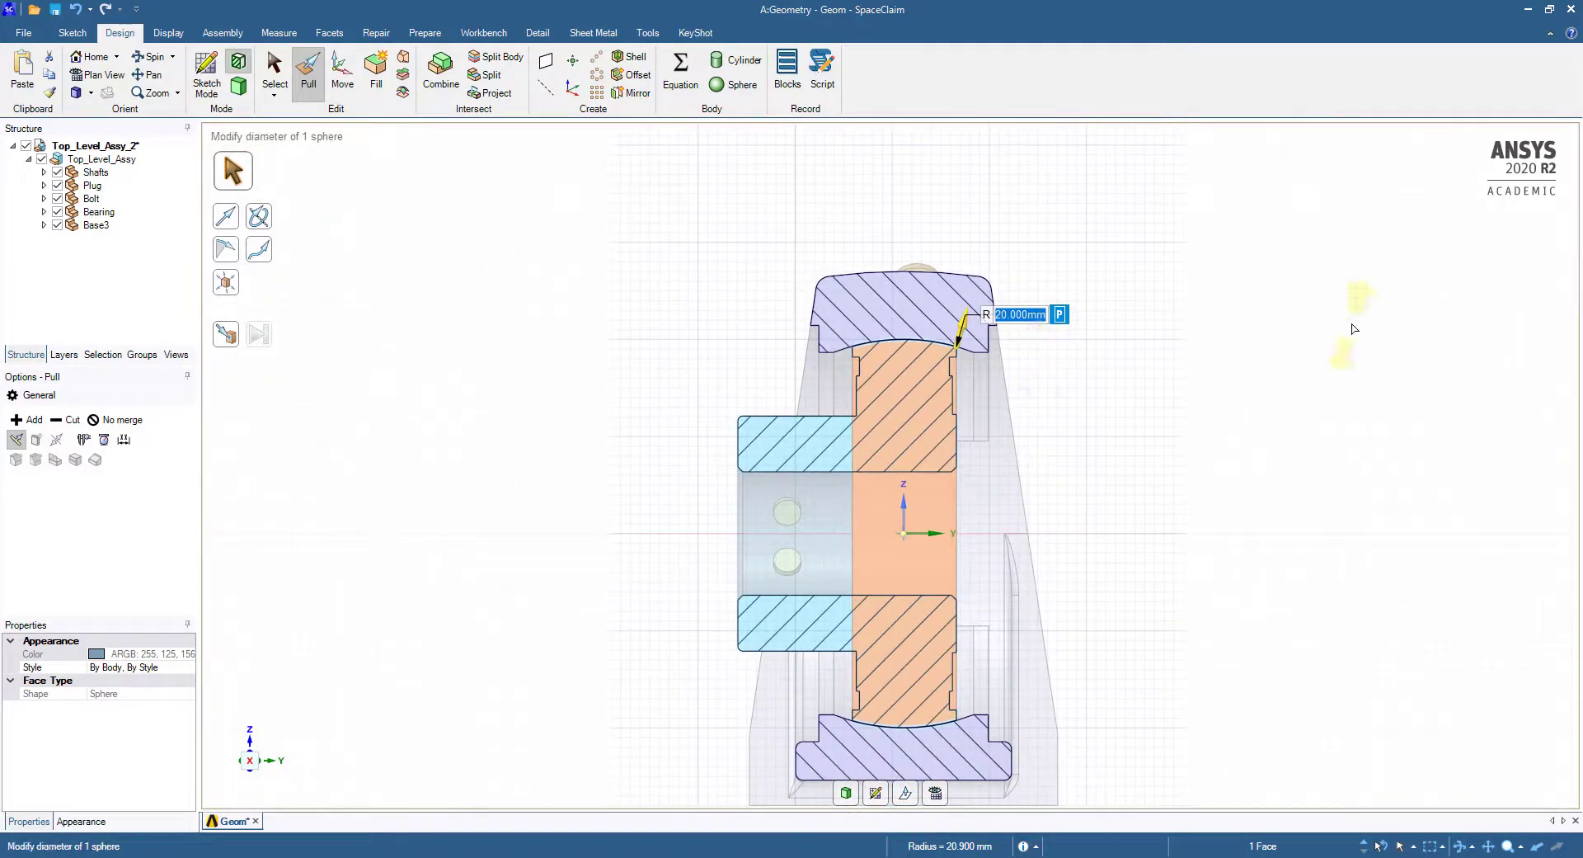
pyautogui.press('Escape')
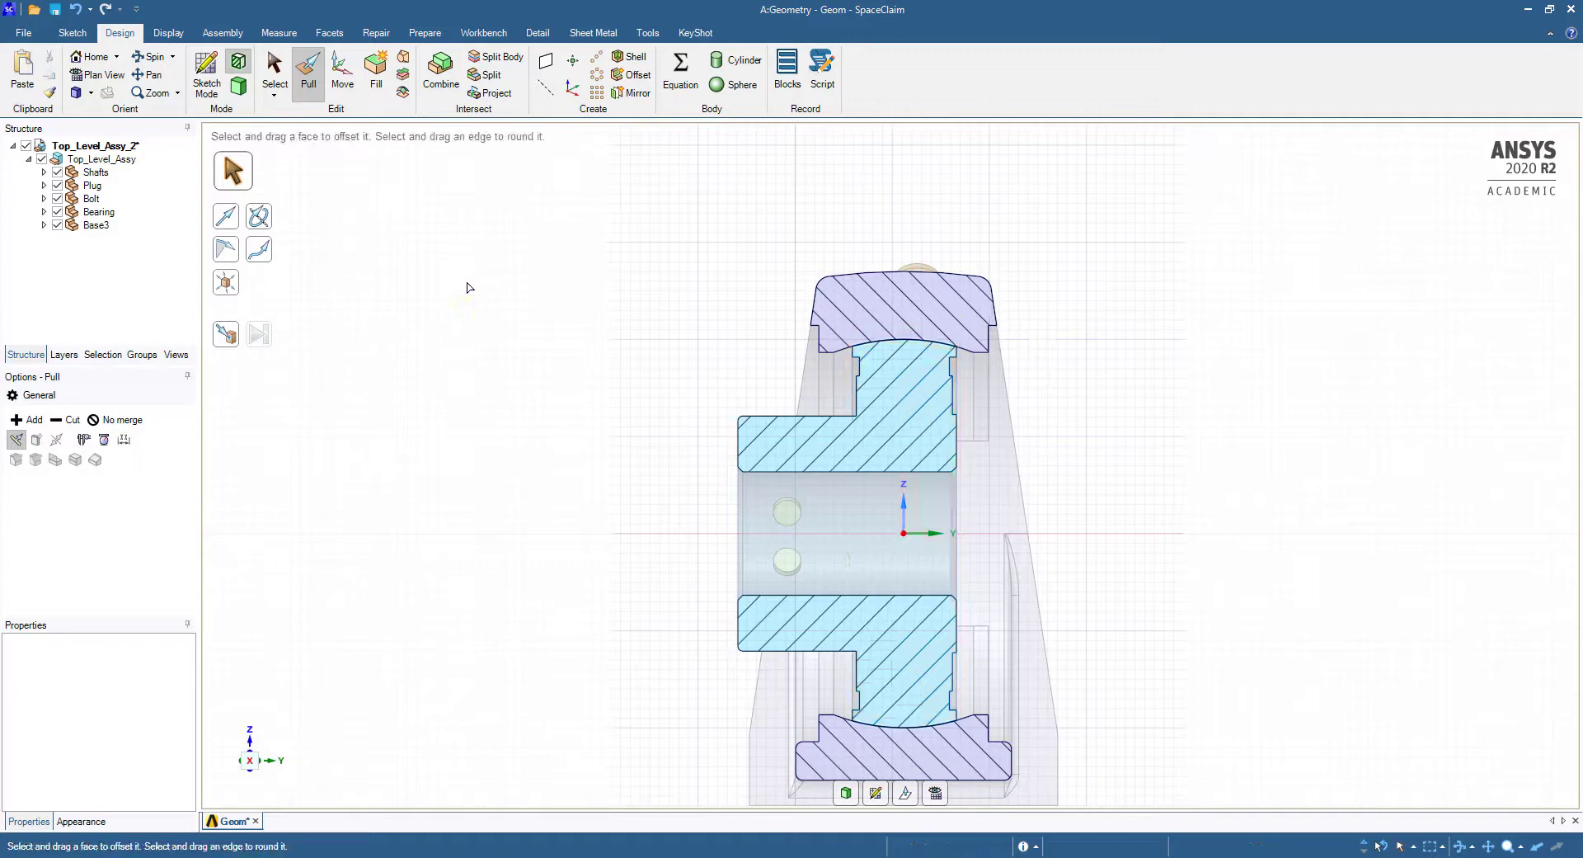
pyautogui.press('Escape')
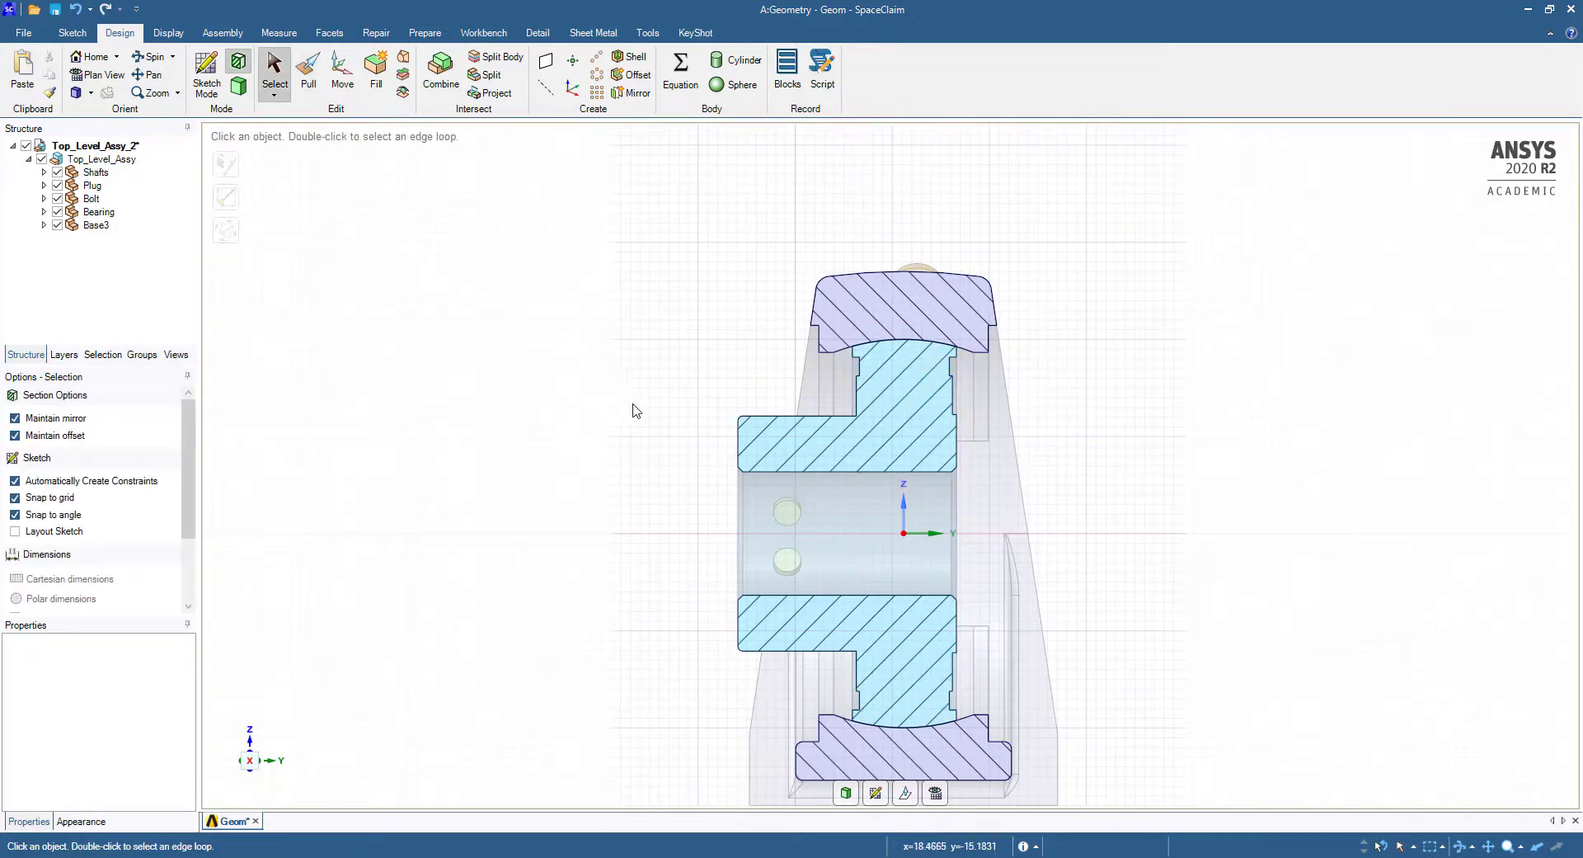
# Step: Return to 3D and run the Prepare interference check, which reports no interfering areas
pyautogui.click(847, 795)
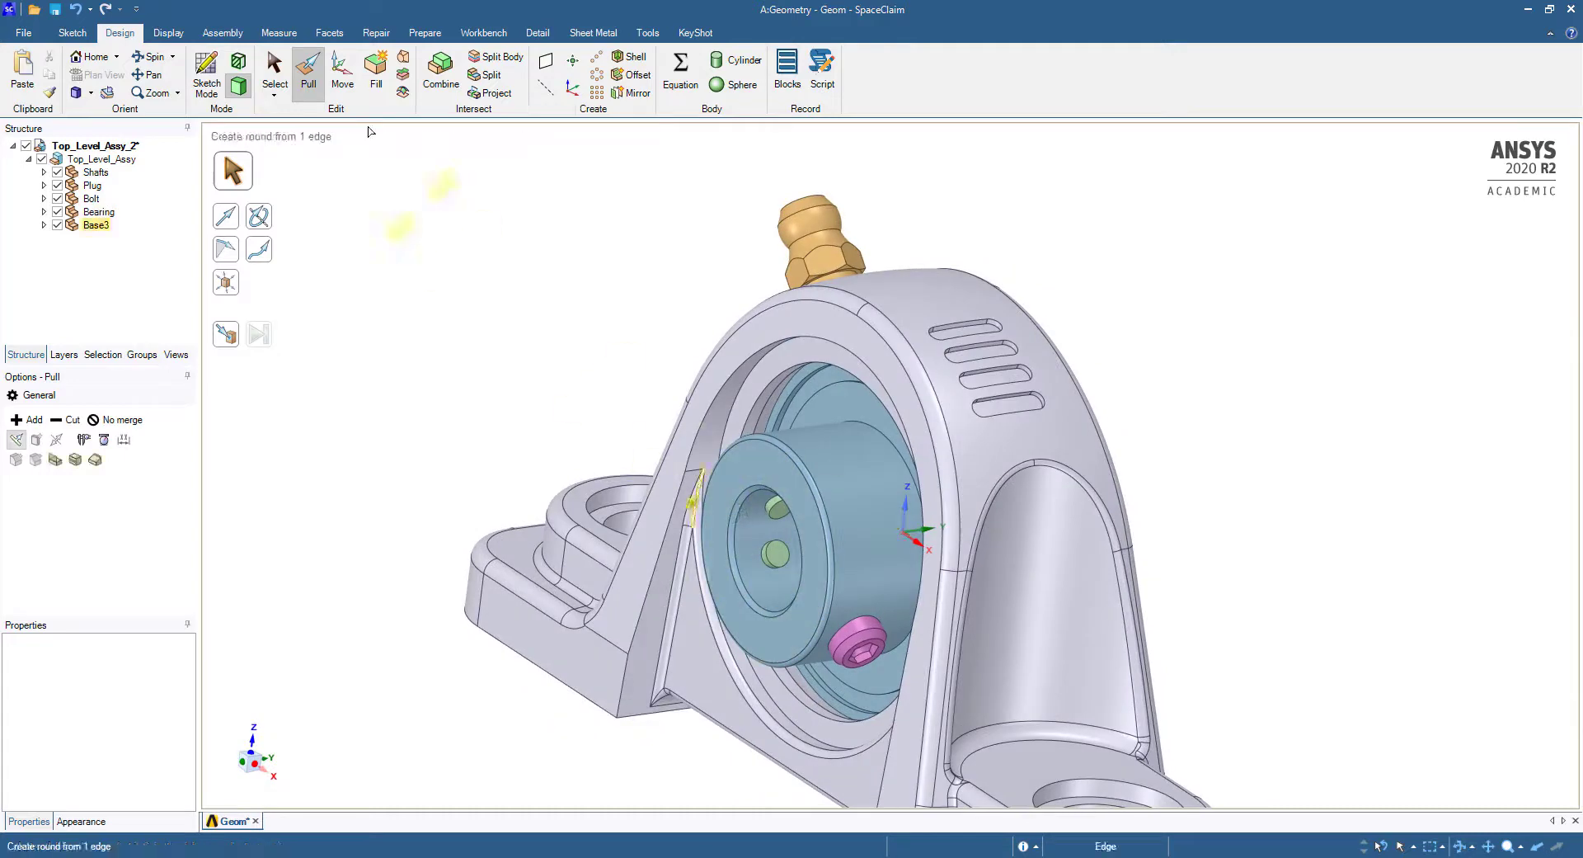
pyautogui.click(425, 32)
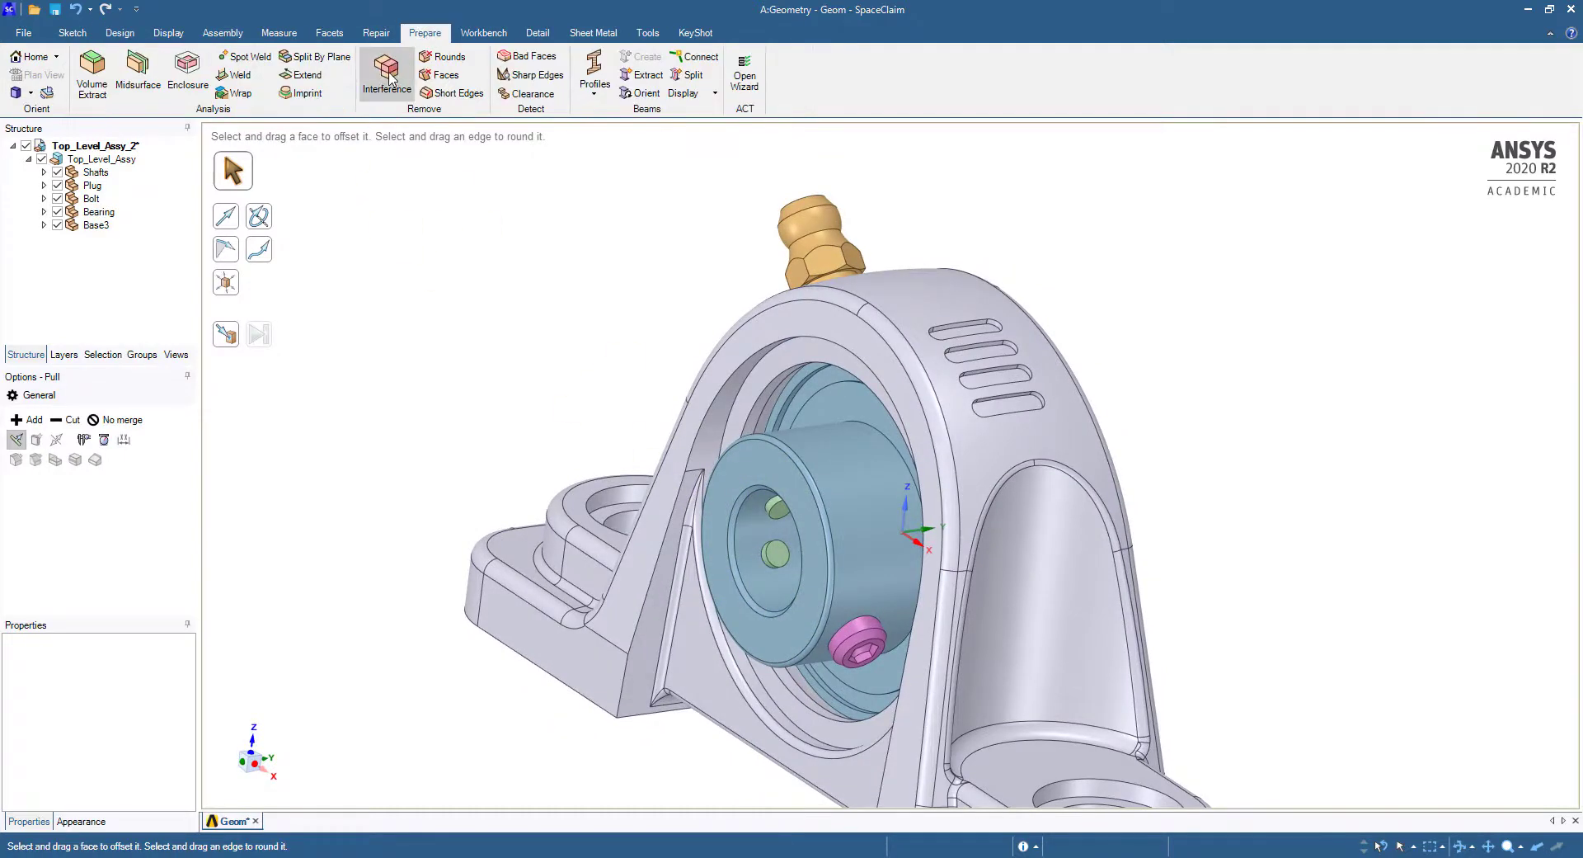
pyautogui.click(388, 74)
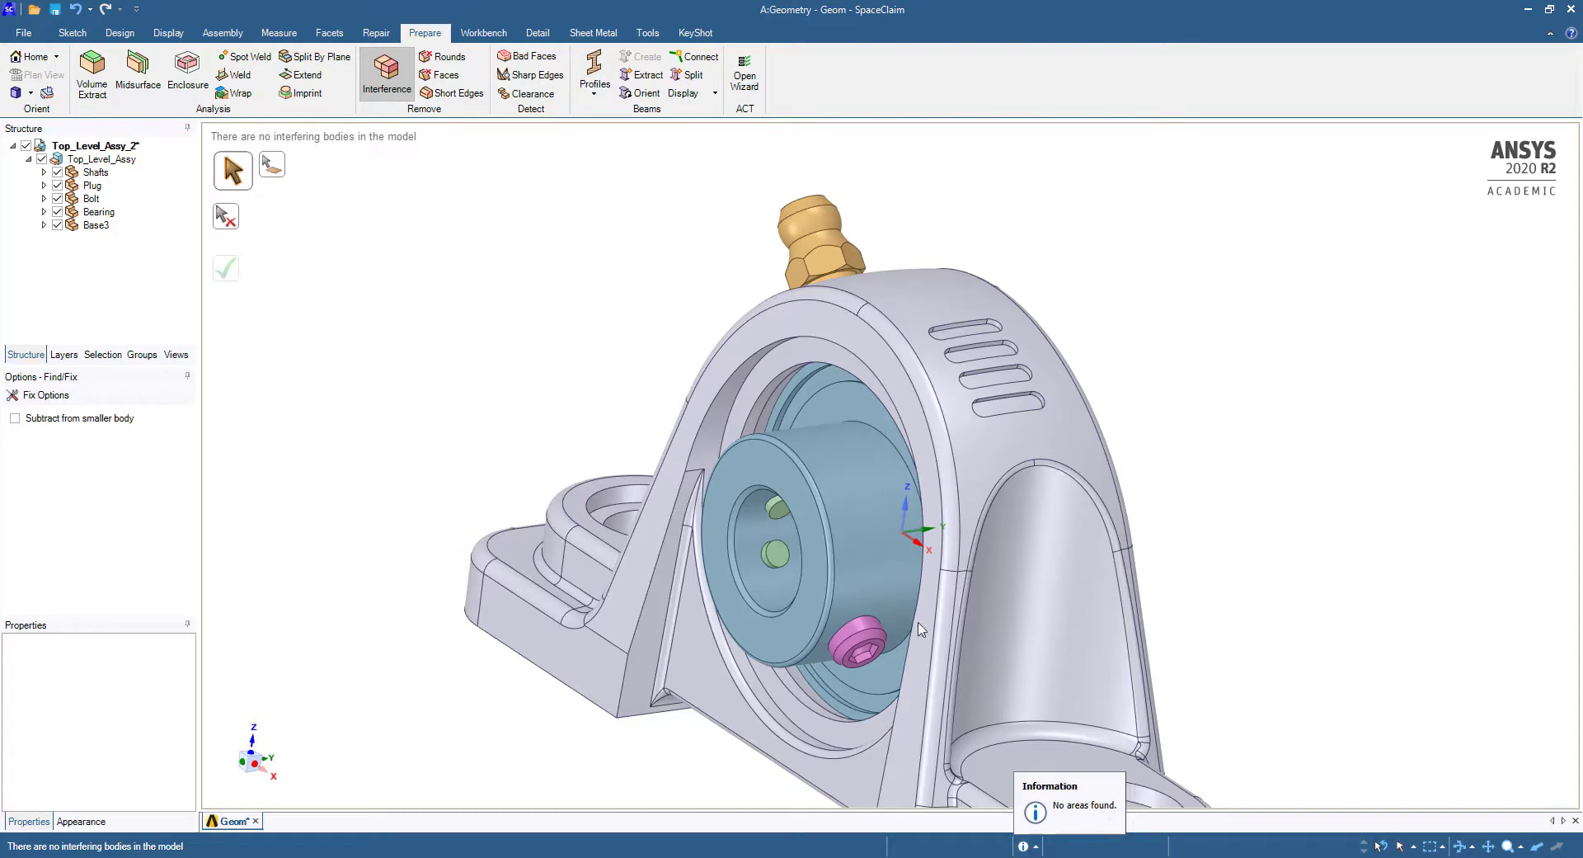
pyautogui.press('Escape')
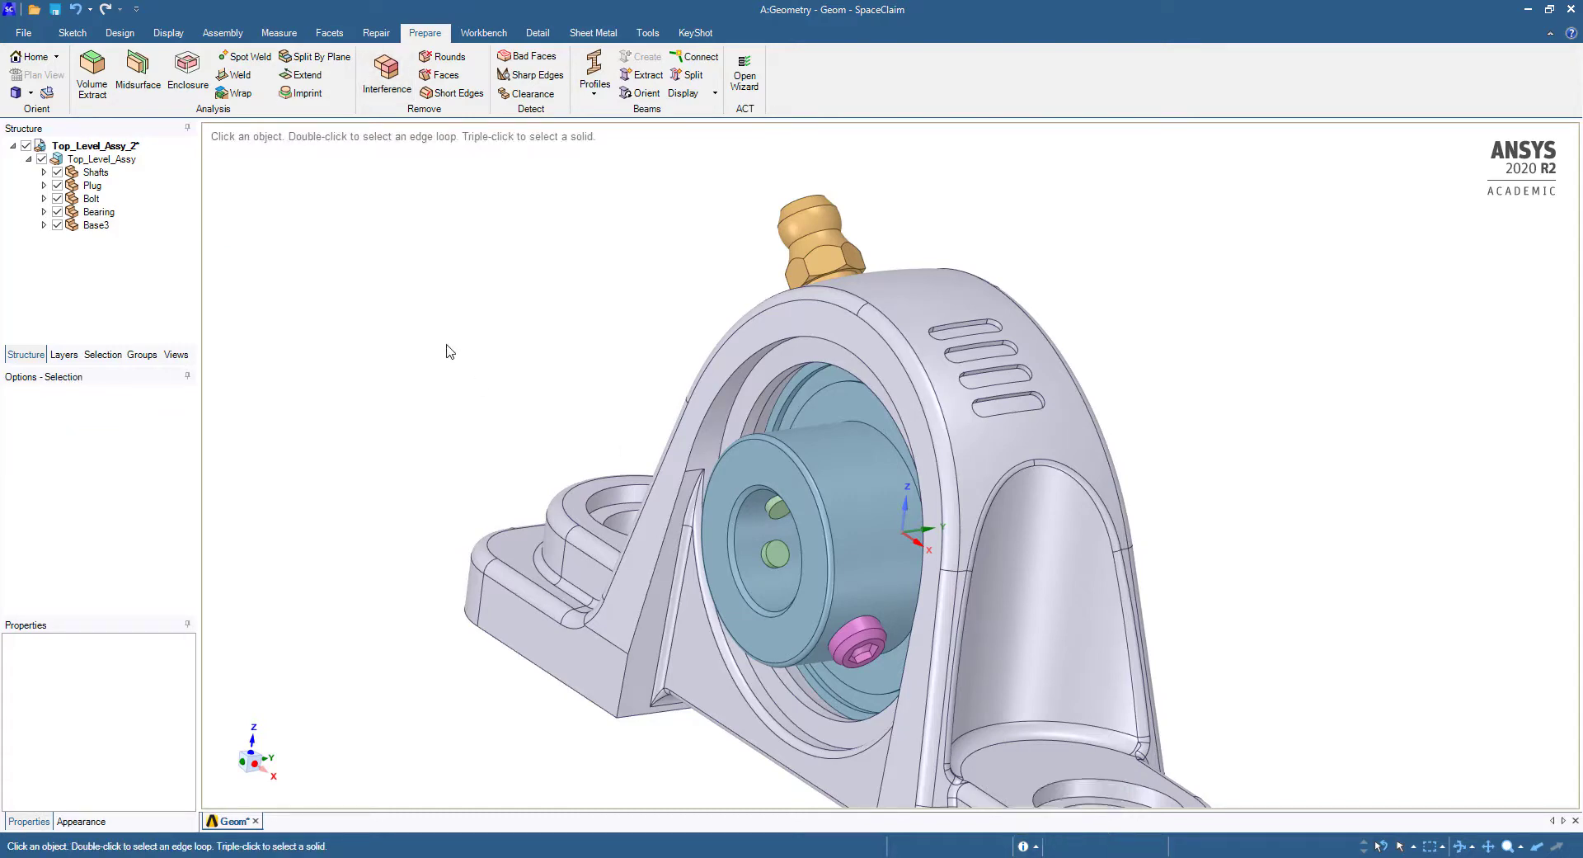
# Step: Orbit around the housing, picking bore and bearing faces to inspect them
pyautogui.click(714, 448)
pyautogui.moveTo(713, 448)
pyautogui.mouseDown(button='middle')
pyautogui.moveTo(653, 466)
pyautogui.moveTo(977, 356)
pyautogui.moveTo(1062, 467)
pyautogui.mouseUp(button='middle')
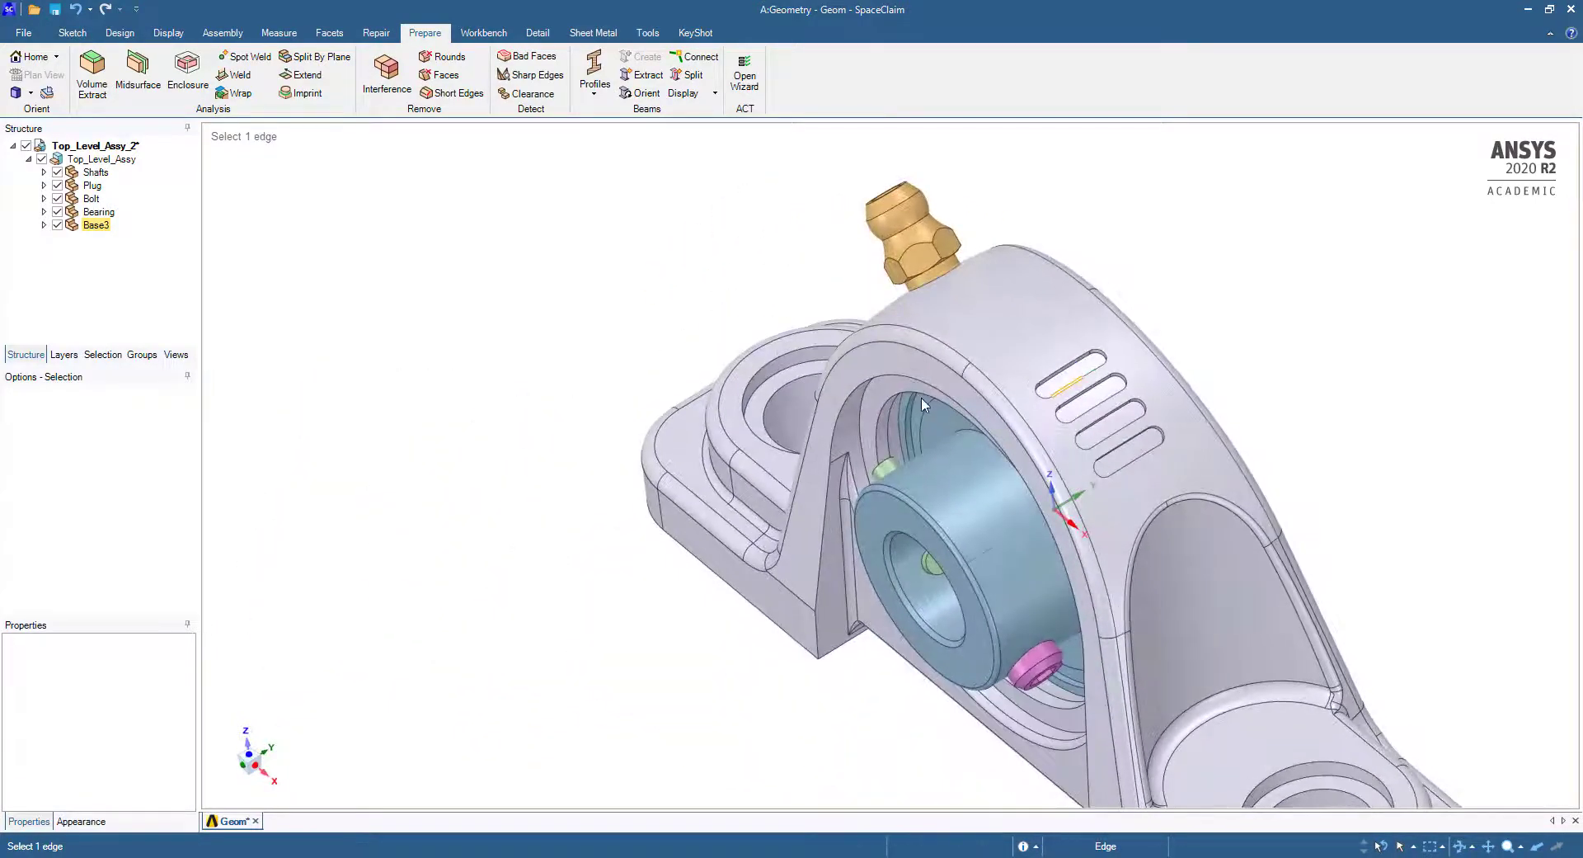
pyautogui.click(1062, 467)
pyautogui.moveTo(1072, 400); pyautogui.dragTo(1097, 384, button='middle')
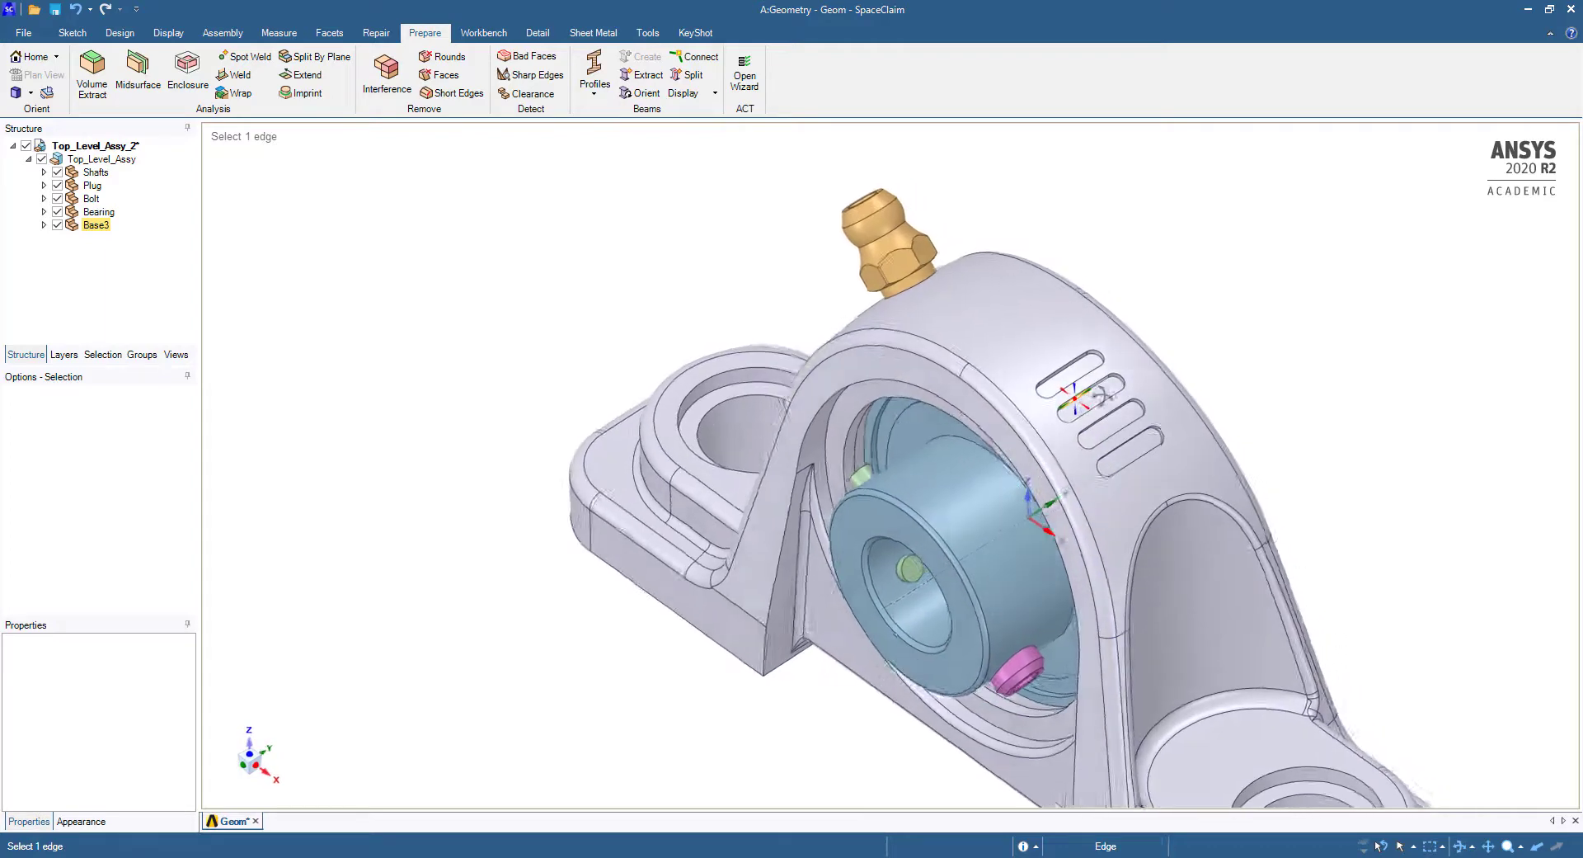
pyautogui.click(1072, 396)
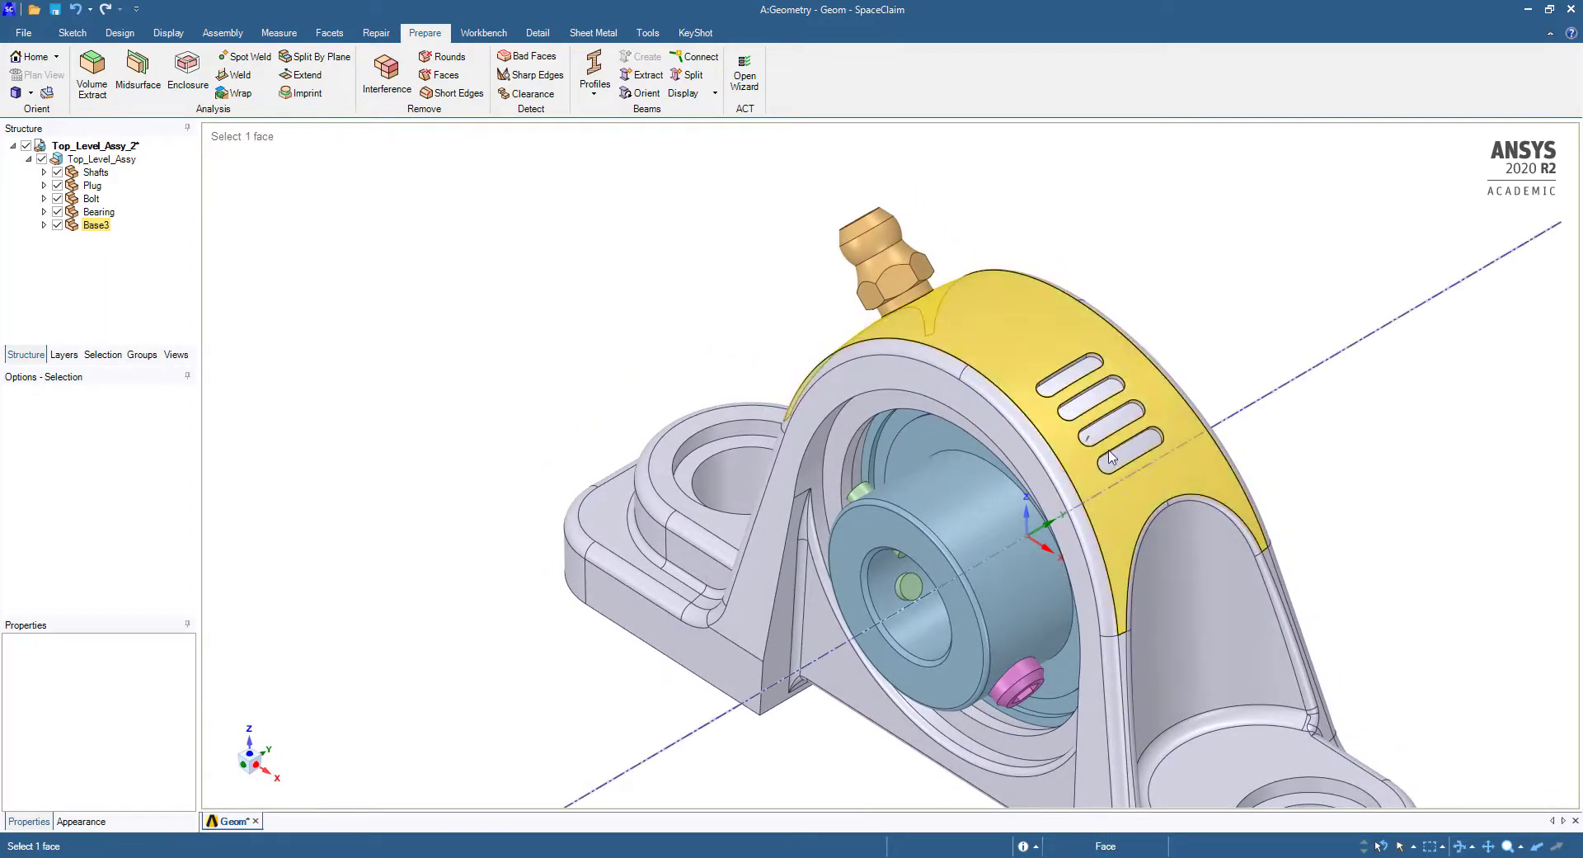
pyautogui.click(1125, 396)
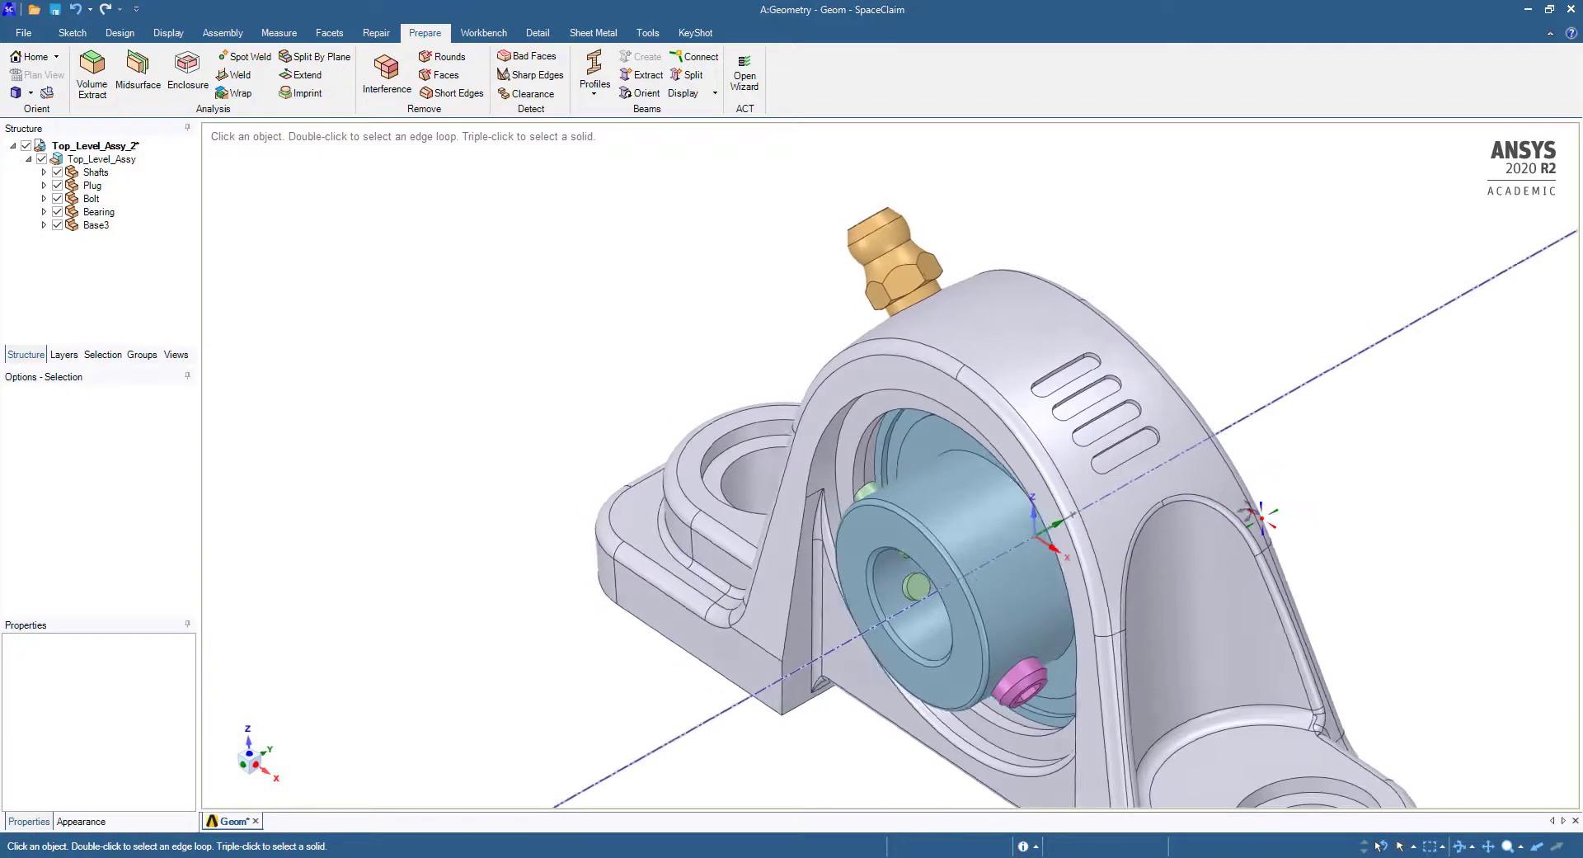
pyautogui.moveTo(1287, 519); pyautogui.dragTo(1229, 565, button='middle')
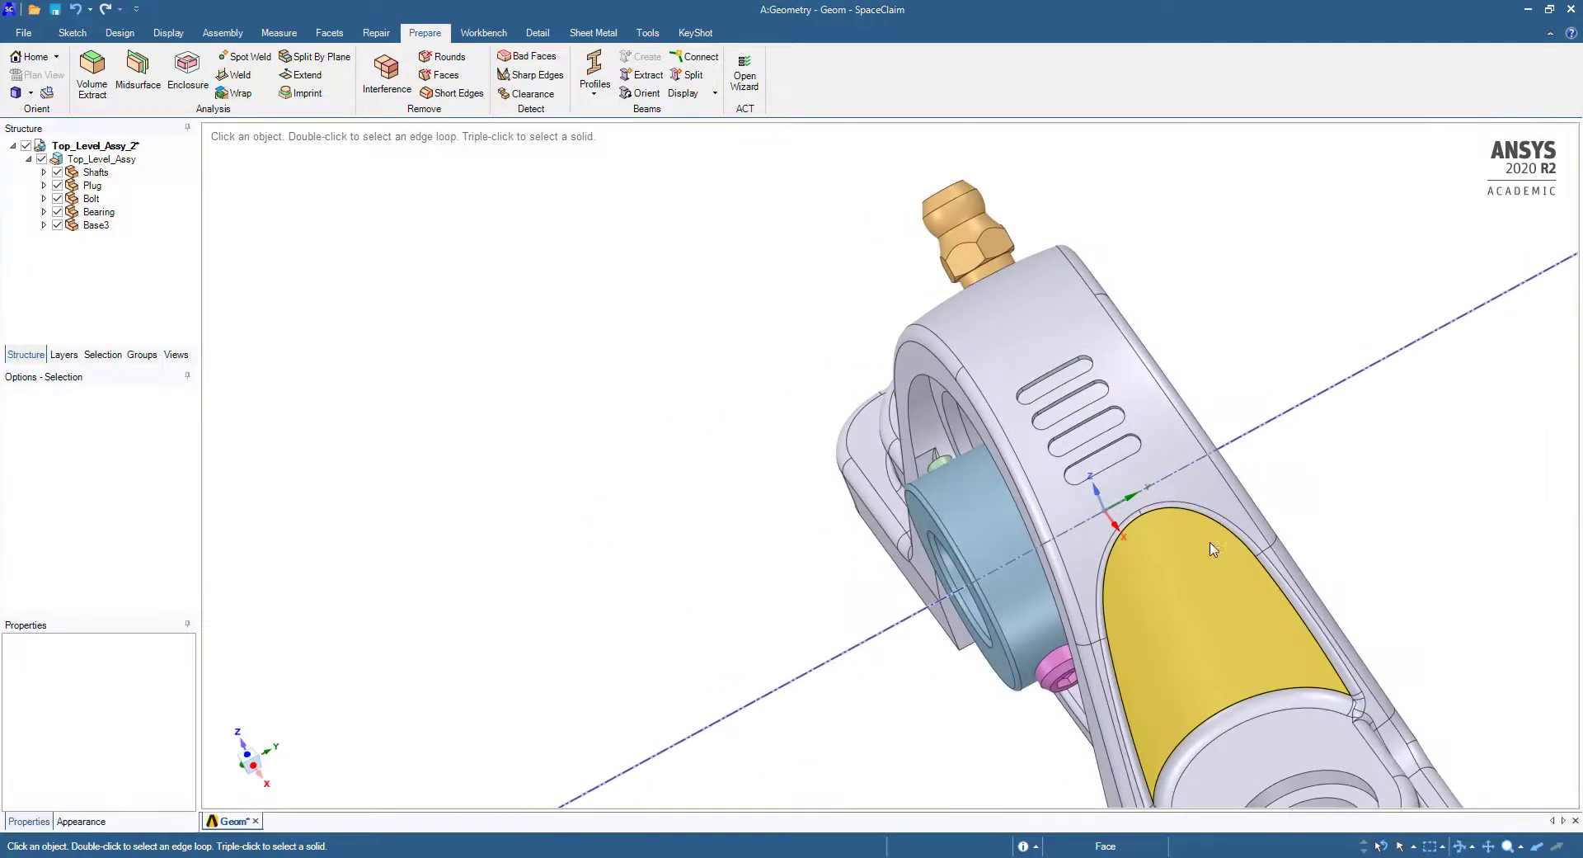
pyautogui.click(1004, 540)
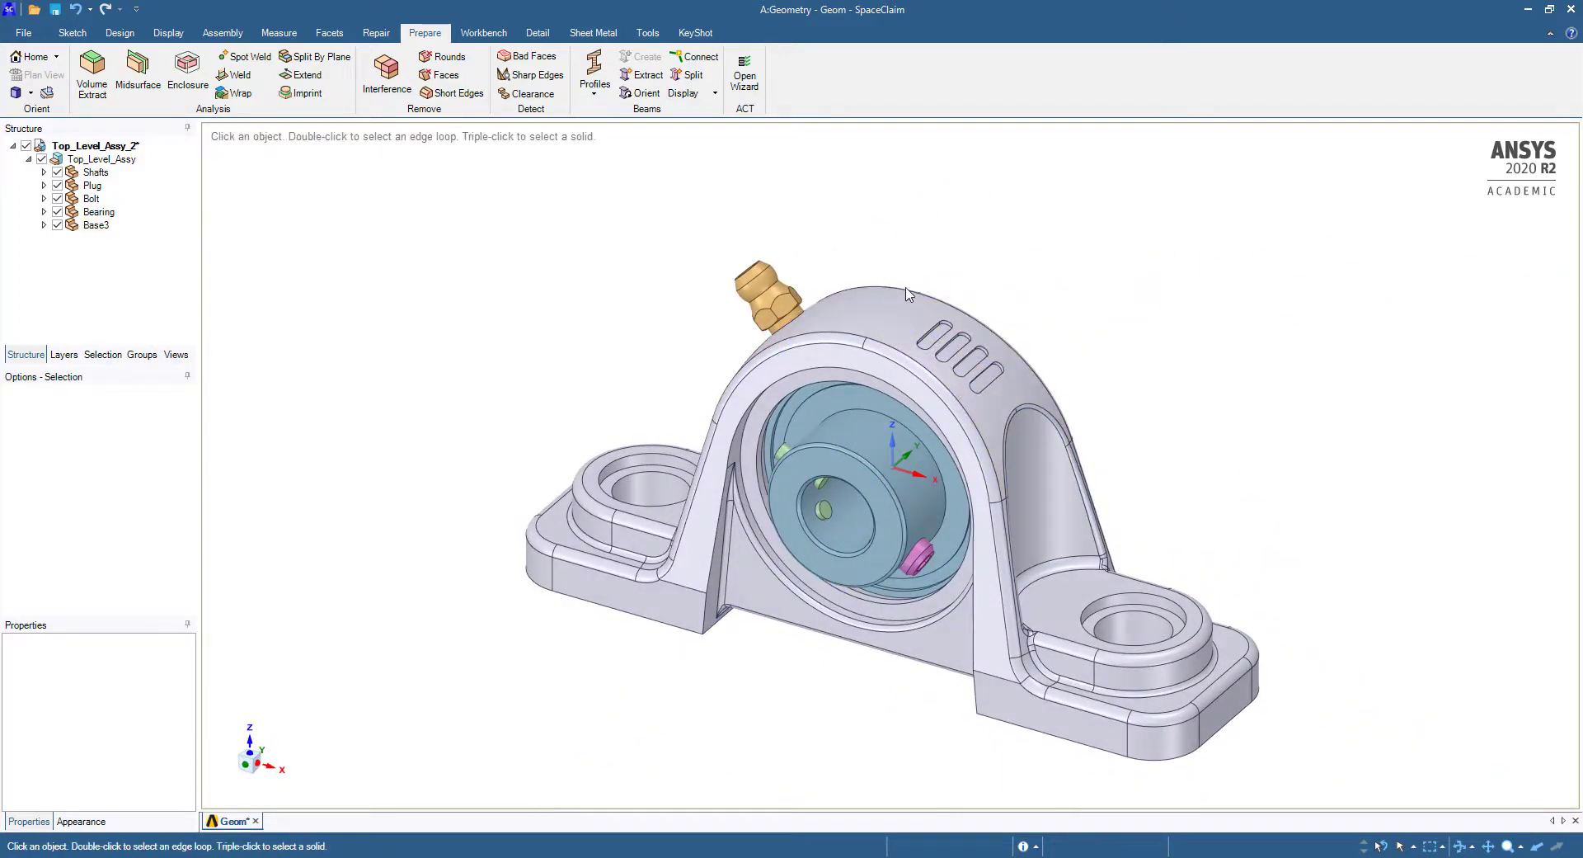
# Step: Box-select the four top slot faces and remove them with Prepare > Remove Faces
pyautogui.moveTo(899, 269); pyautogui.dragTo(1033, 399)
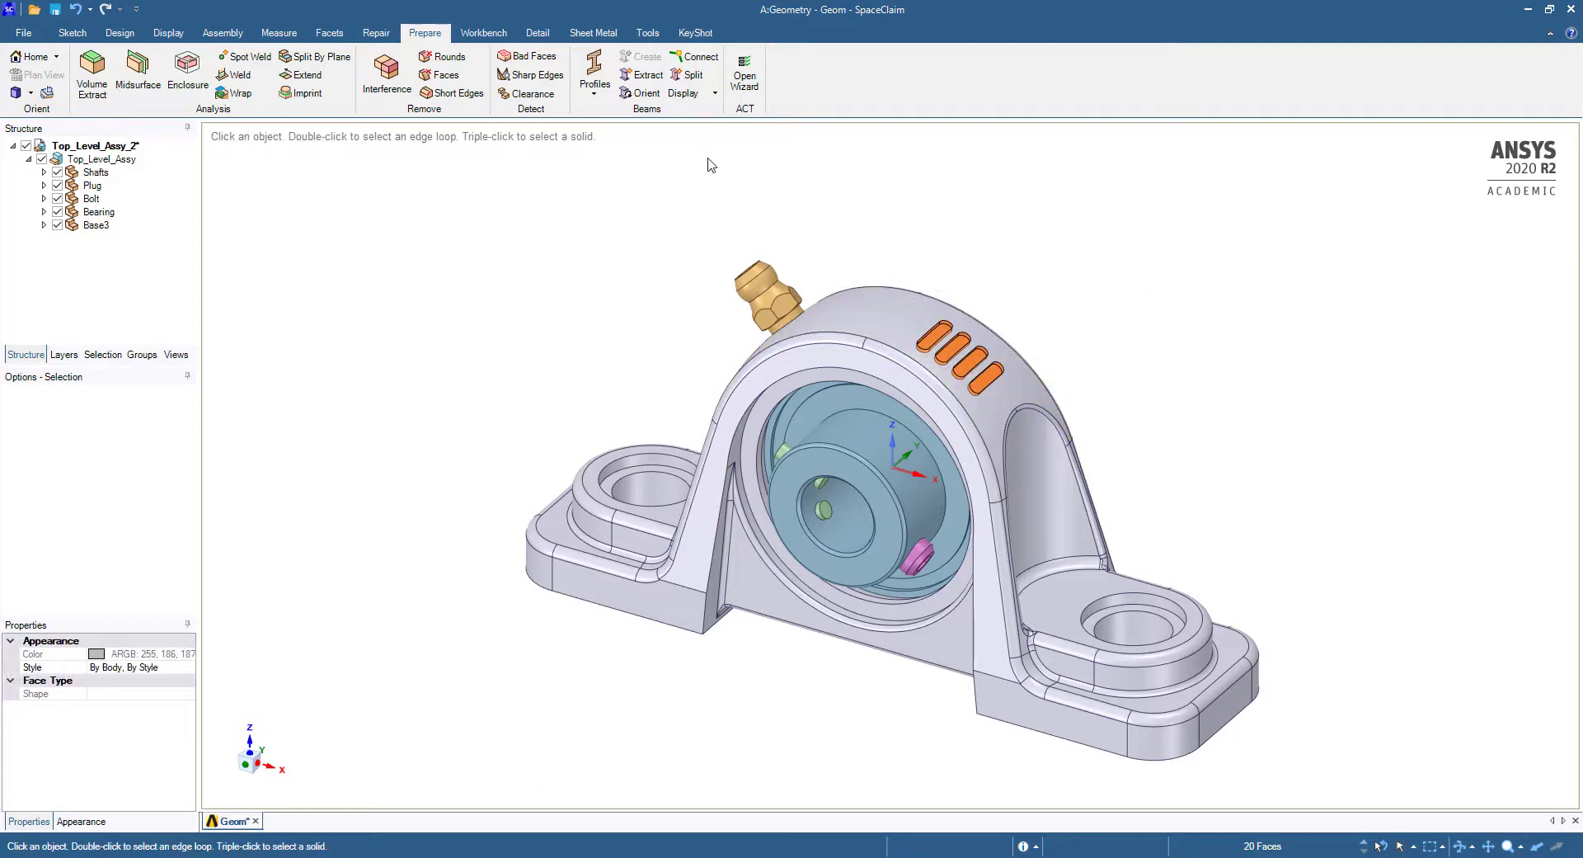
pyautogui.click(448, 80)
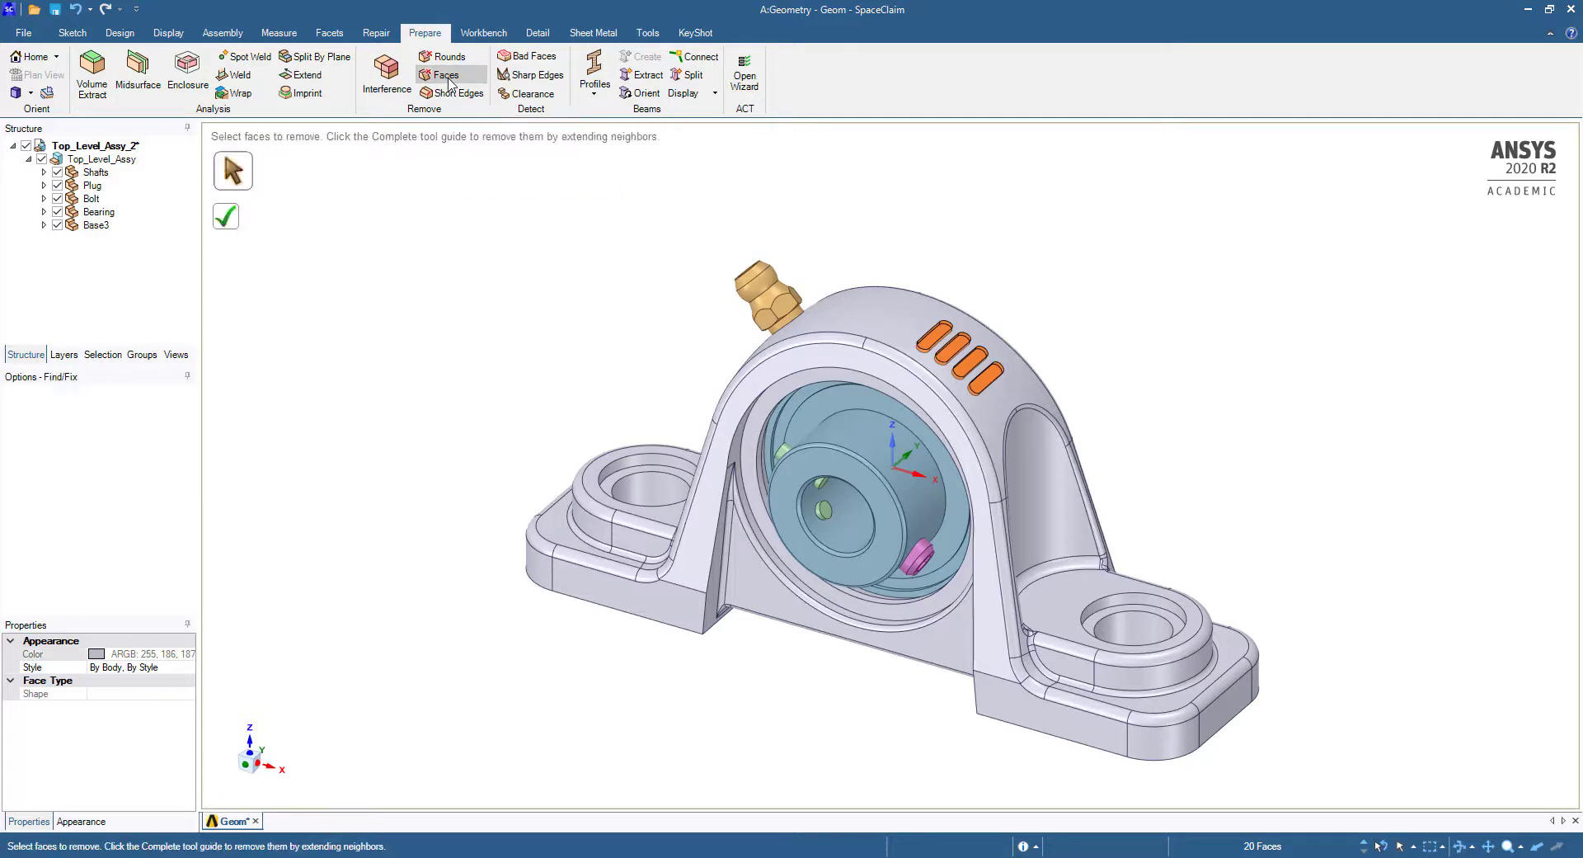
pyautogui.click(225, 216)
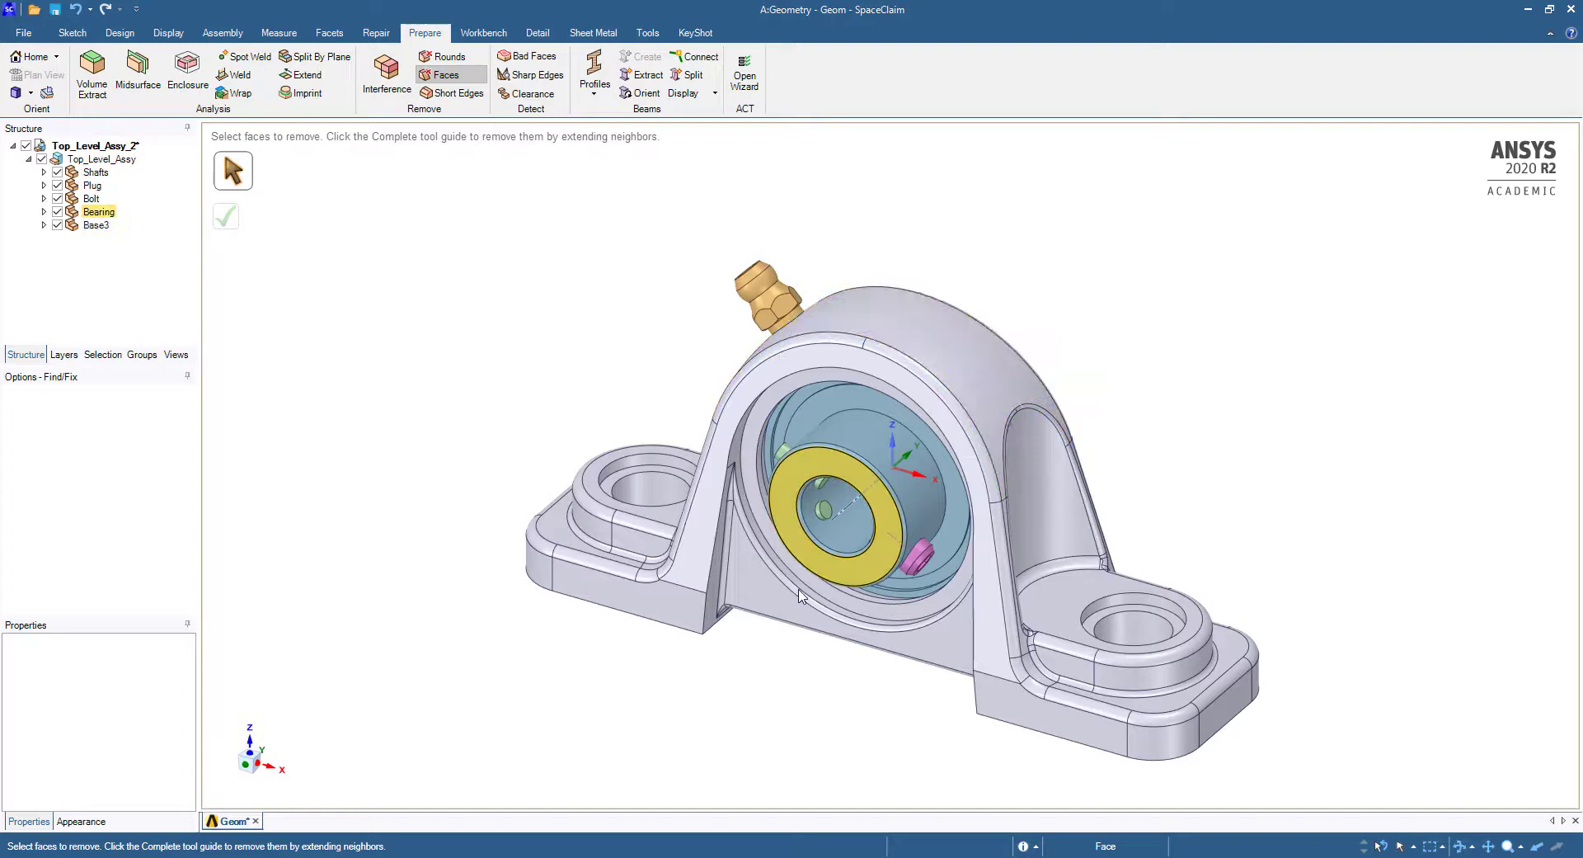
# Step: Orbit and zoom in on the bearing collar's set screw, leaving the face-removal tool
pyautogui.moveTo(804, 631); pyautogui.dragTo(807, 675, button='middle')
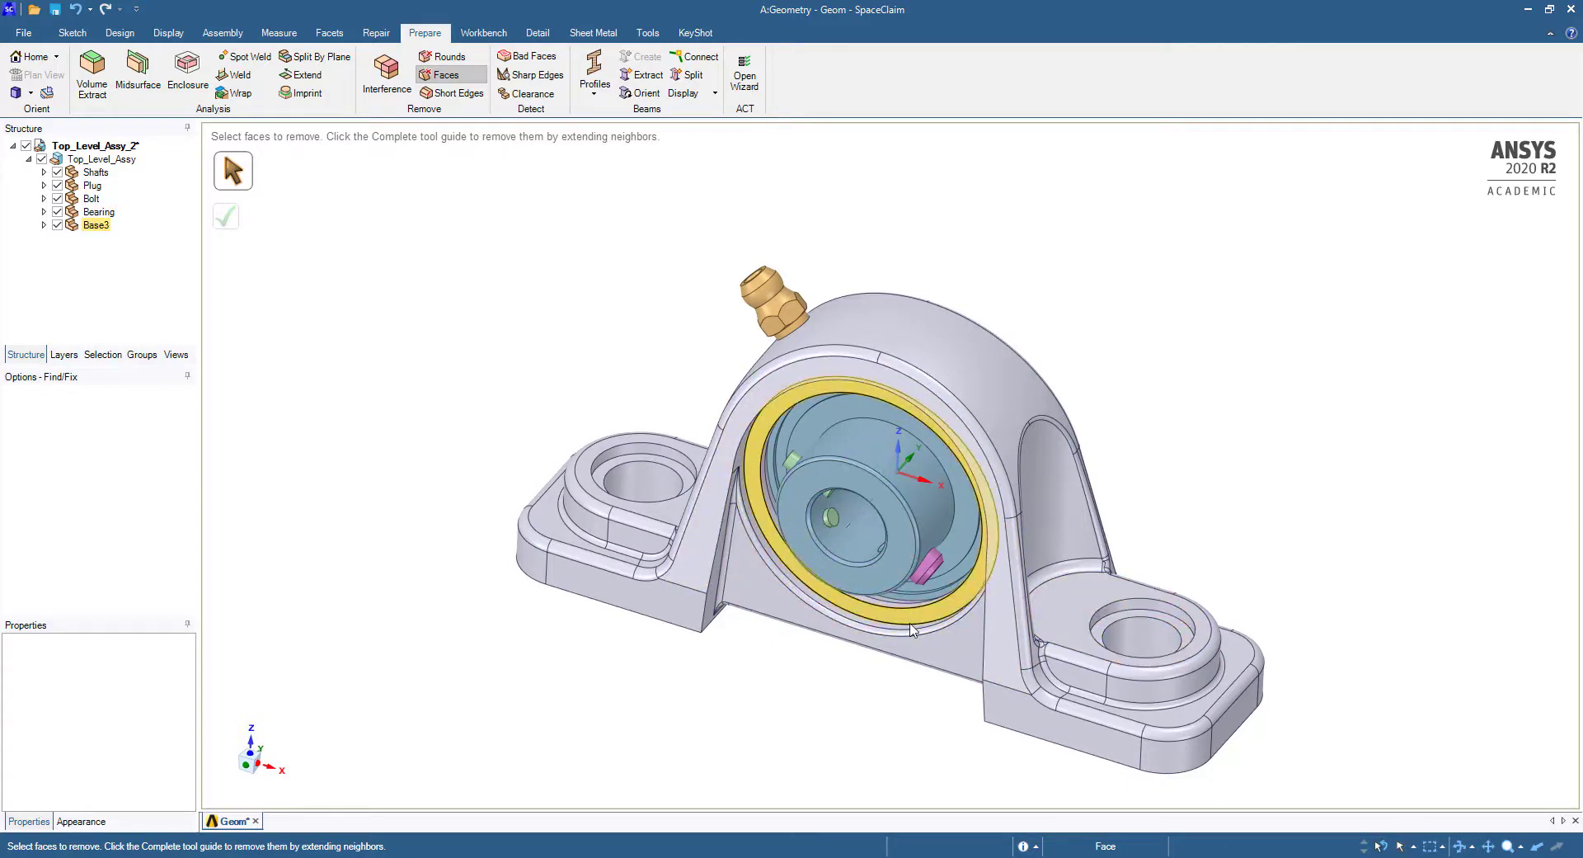
pyautogui.moveTo(915, 627)
pyautogui.mouseDown(button='middle')
pyautogui.moveTo(977, 592)
pyautogui.moveTo(833, 482)
pyautogui.moveTo(861, 495)
pyautogui.moveTo(862, 405)
pyautogui.moveTo(858, 461)
pyautogui.mouseUp(button='middle')
pyautogui.scroll(5, 861, 495)
pyautogui.scroll(4, 824, 396)
pyautogui.scroll(3, 792, 364)
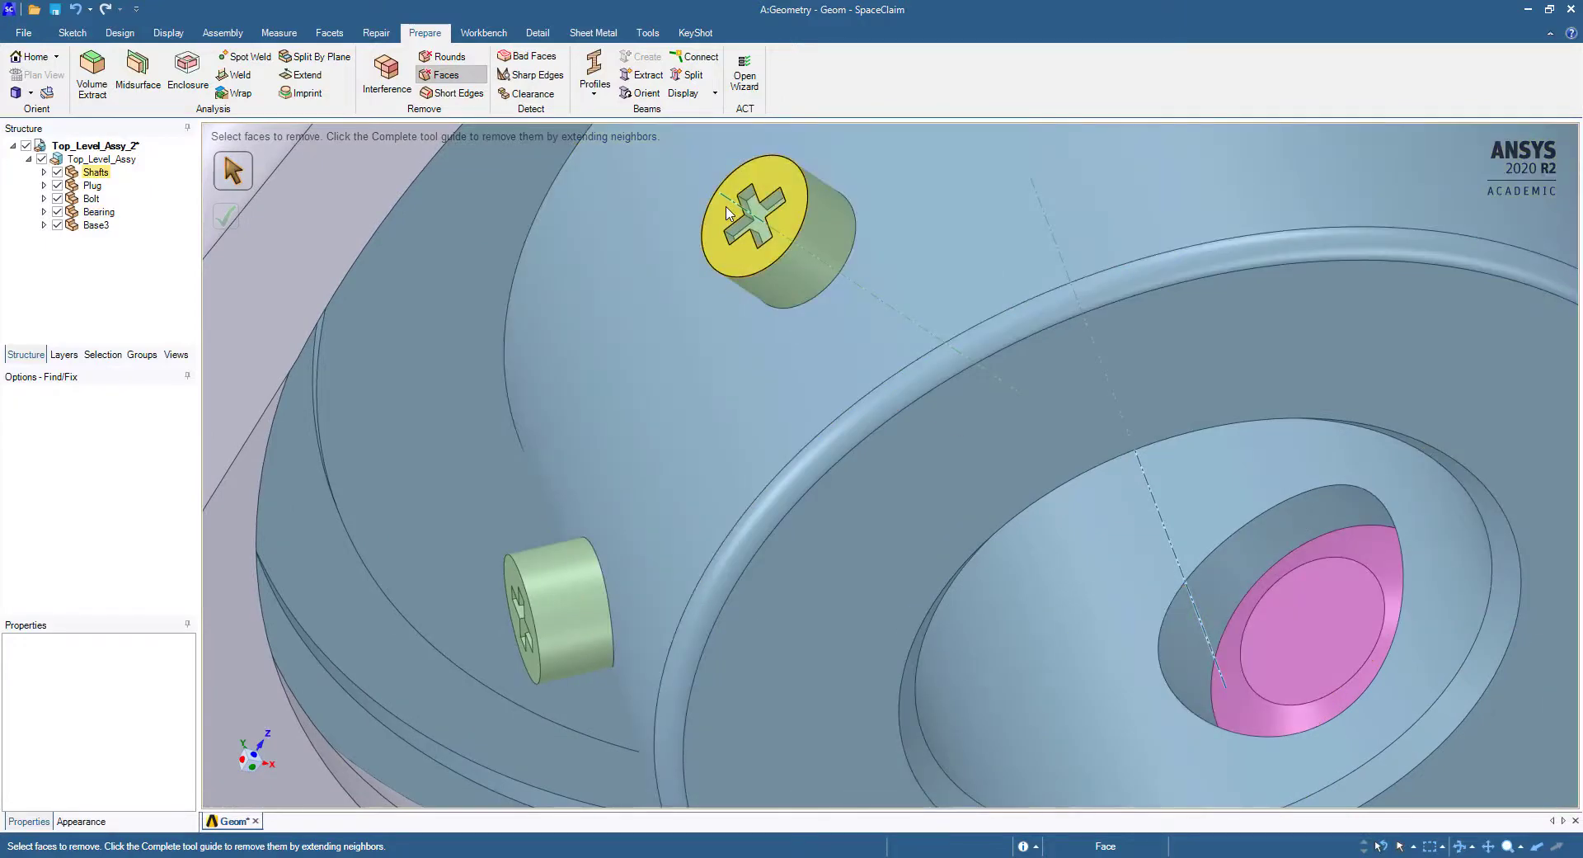
pyautogui.press('Escape')
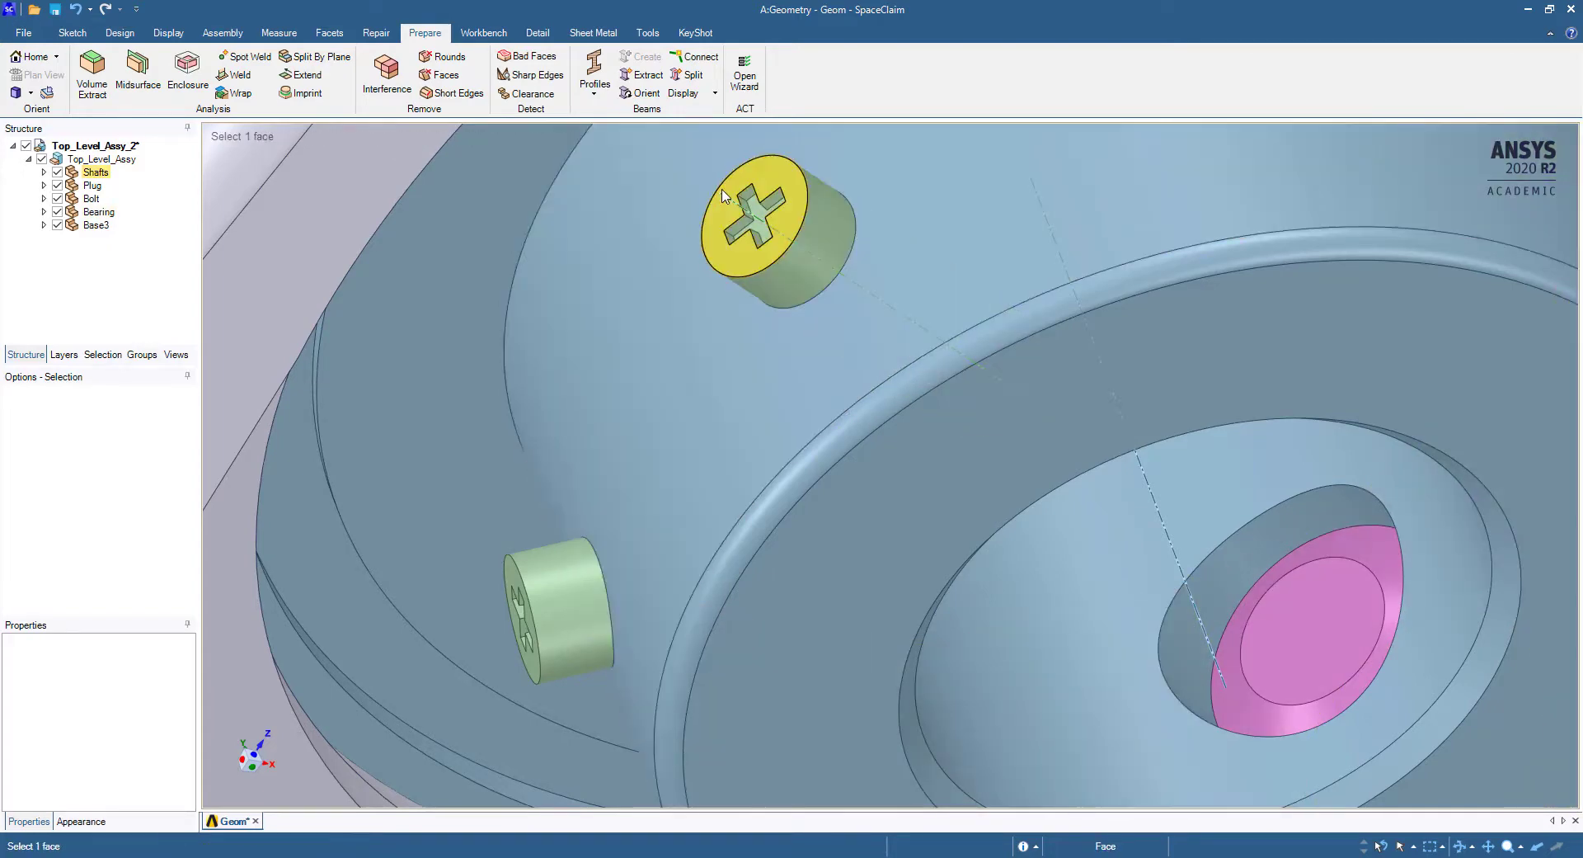
# Step: Select the set screw head's cross-recess faces and mark them for removal with Prepare > Faces
pyautogui.moveTo(722, 190); pyautogui.dragTo(788, 249)
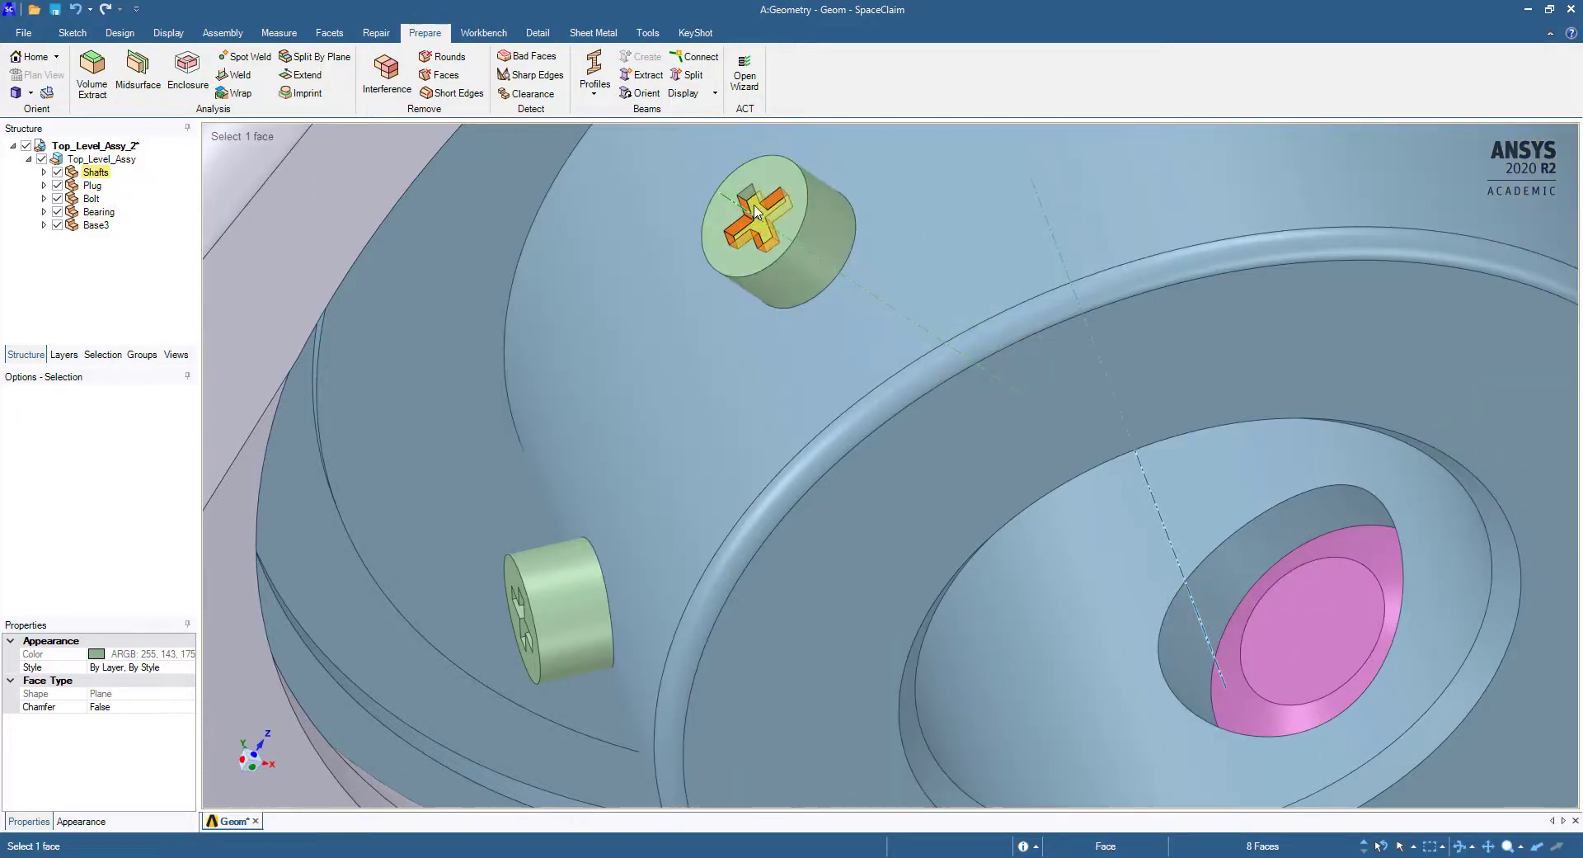
pyautogui.moveTo(789, 253); pyautogui.dragTo(749, 204)
pyautogui.press('Escape')
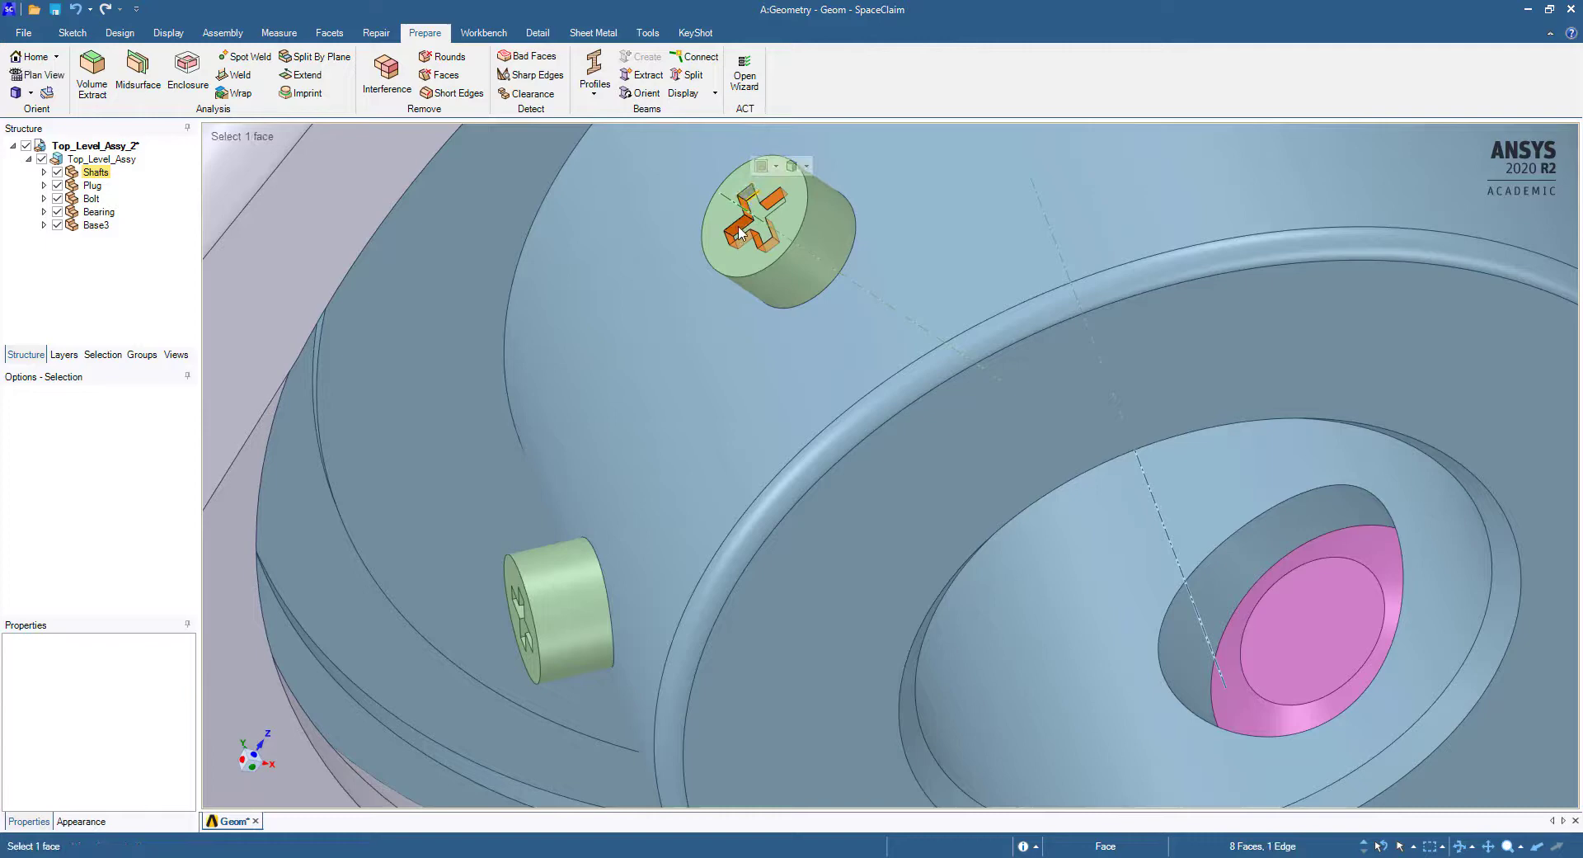
pyautogui.moveTo(741, 233)
pyautogui.mouseDown(button='middle')
pyautogui.moveTo(810, 294)
pyautogui.moveTo(750, 274)
pyautogui.mouseUp(button='middle')
pyautogui.click(750, 274)
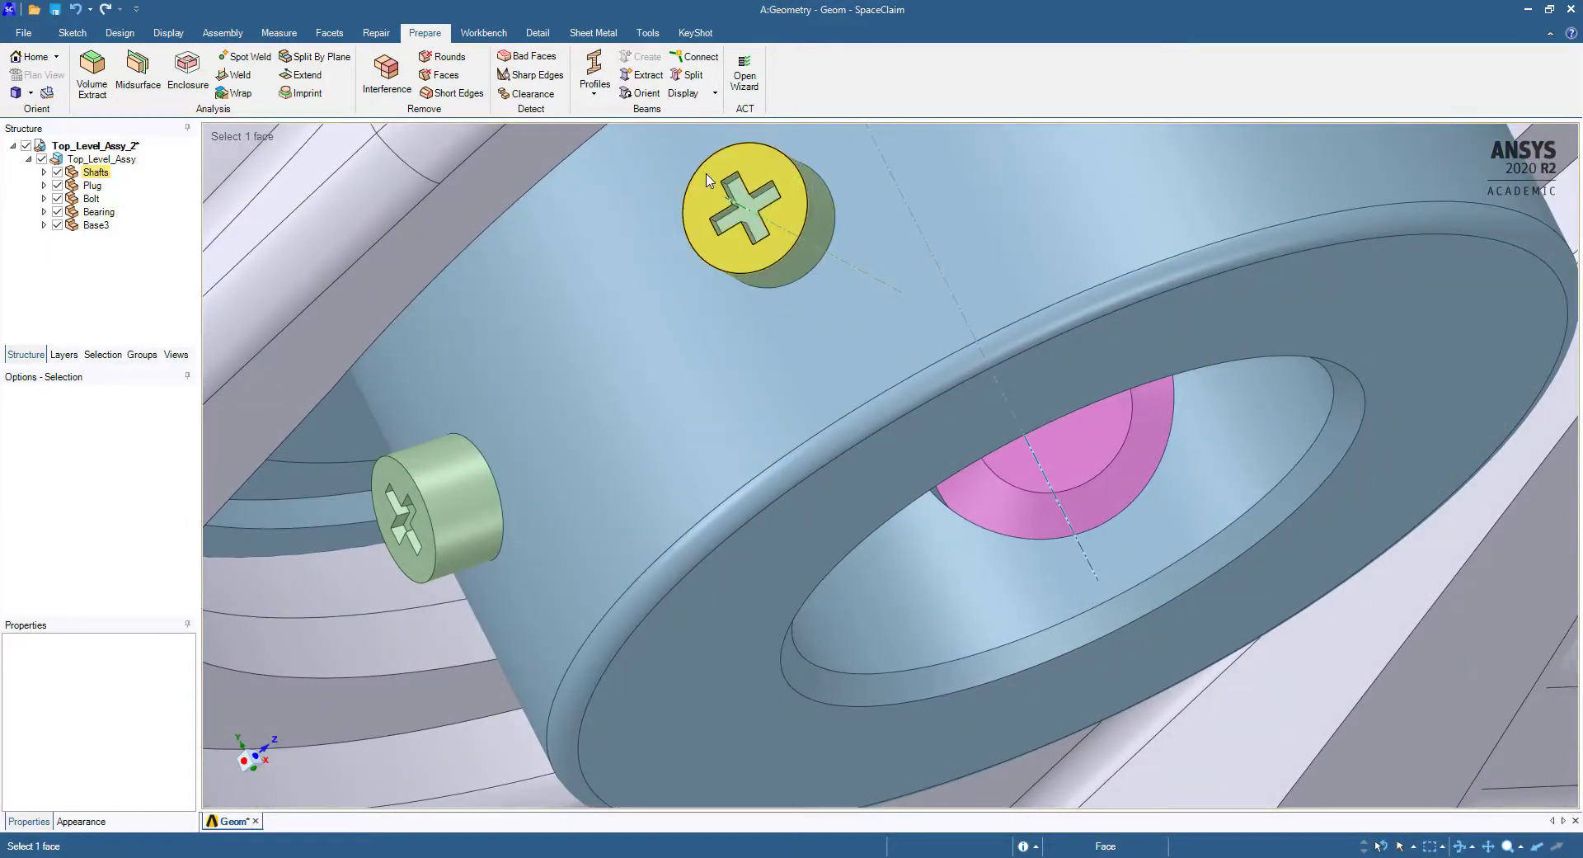
pyautogui.click(785, 260)
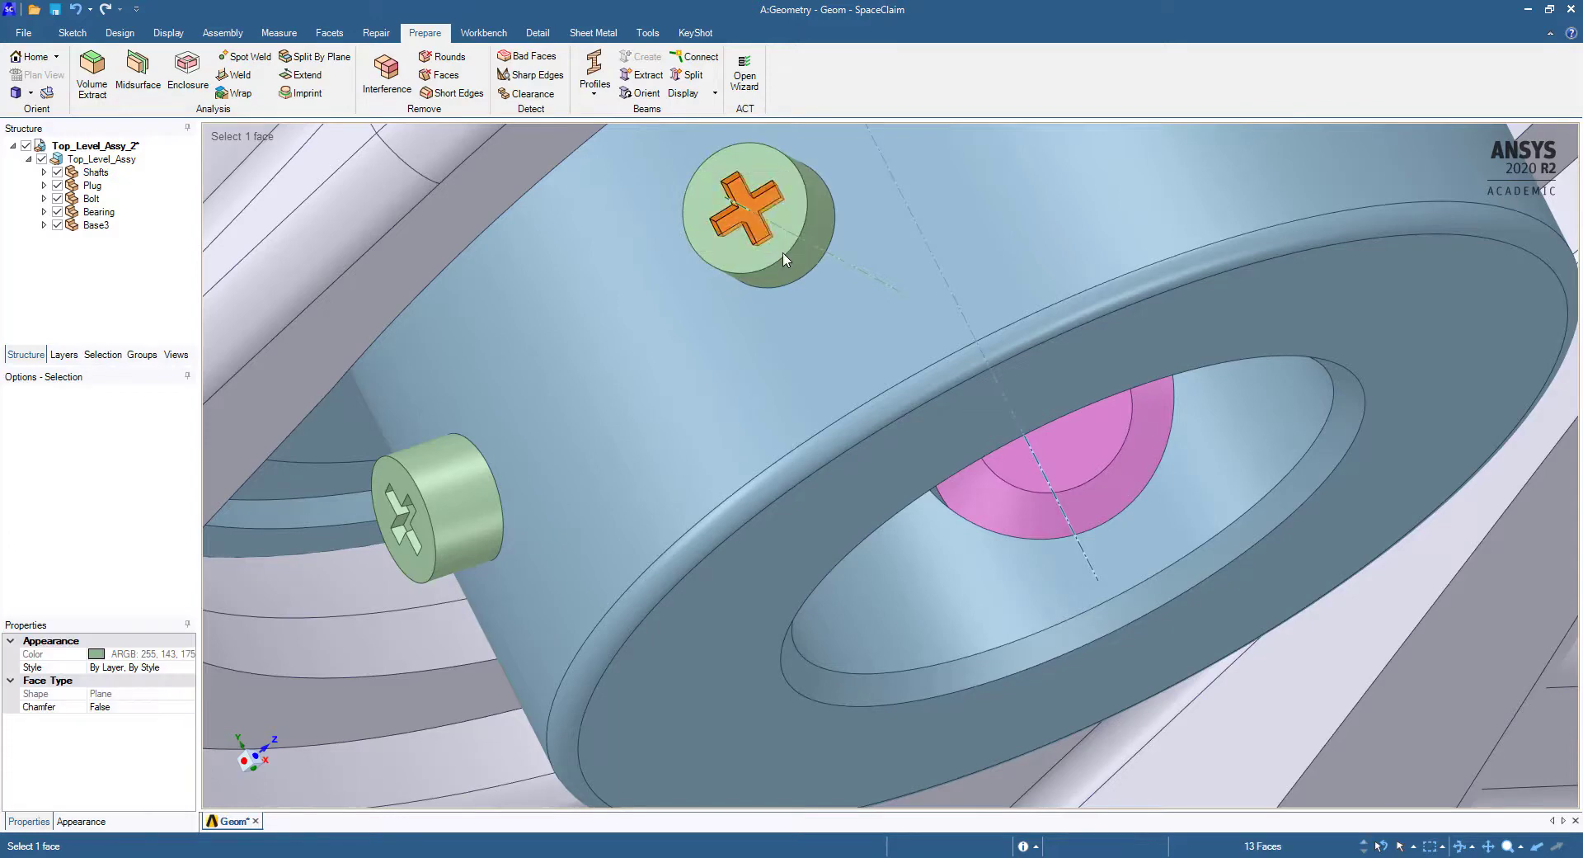
pyautogui.click(445, 80)
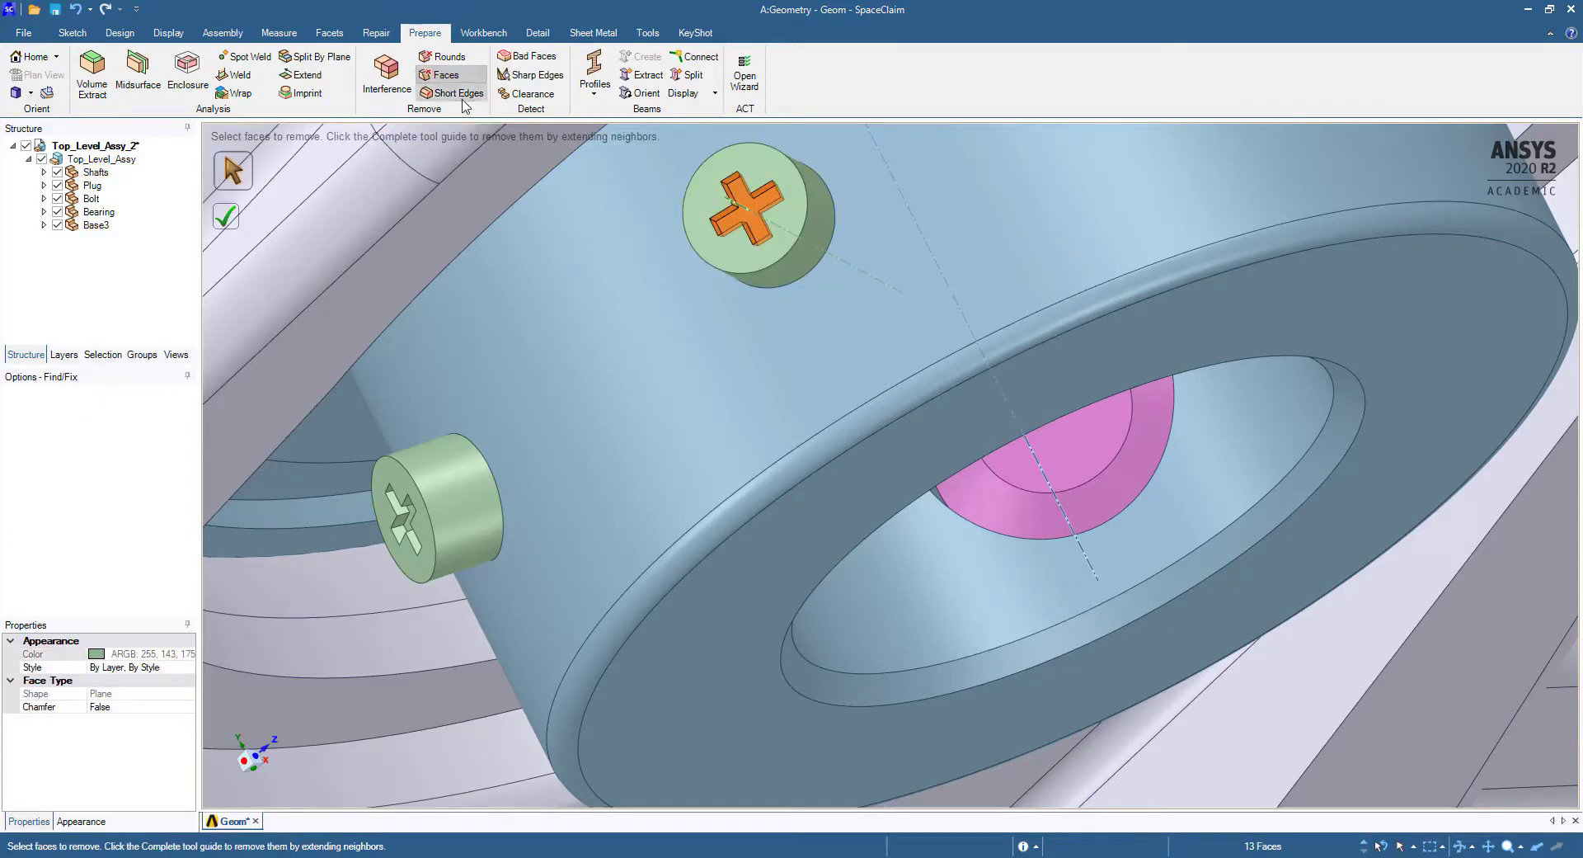
pyautogui.click(230, 221)
# Step: Bring the green pin head into view and box-select all its cross-recess faces
pyautogui.moveTo(560, 463); pyautogui.dragTo(657, 325, button='middle')
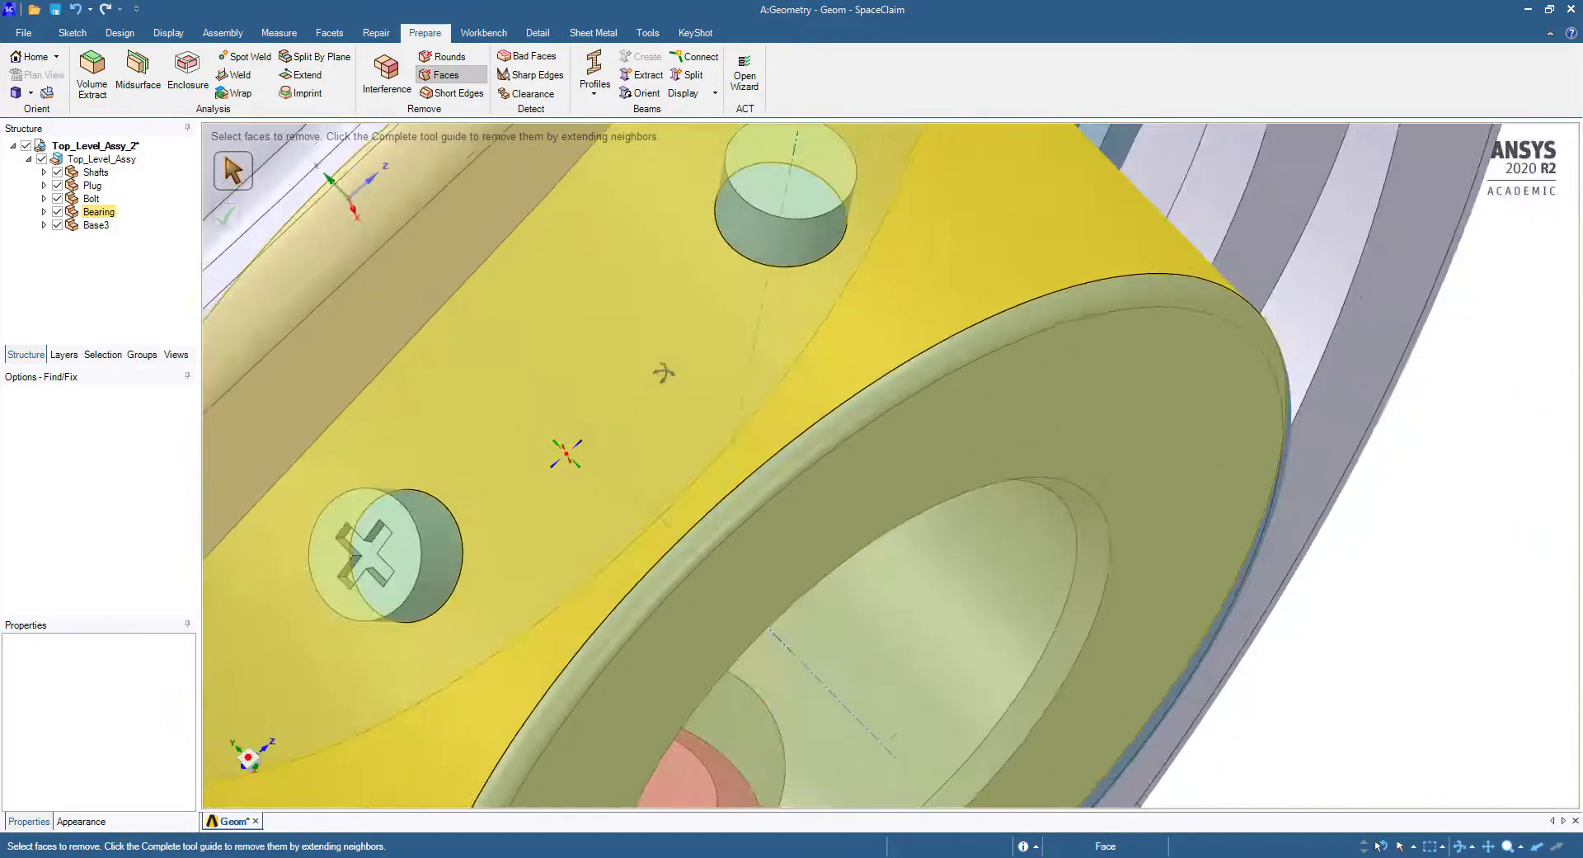
pyautogui.scroll(-3, 518, 372)
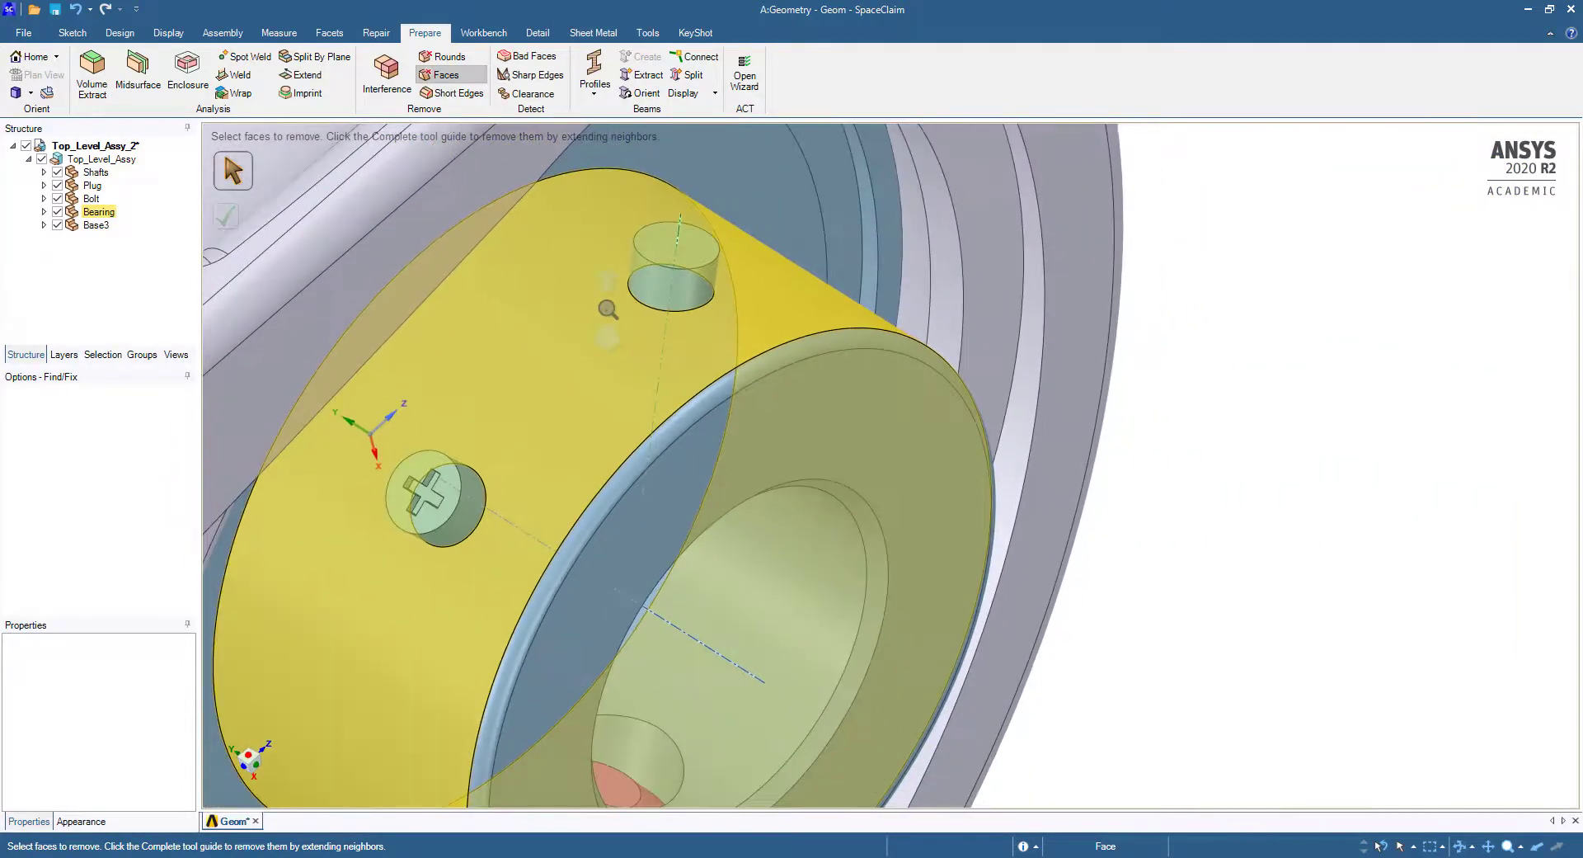
pyautogui.keyDown('shift'); pyautogui.moveTo(493, 403); pyautogui.dragTo(725, 338, button='middle'); pyautogui.keyUp('shift')
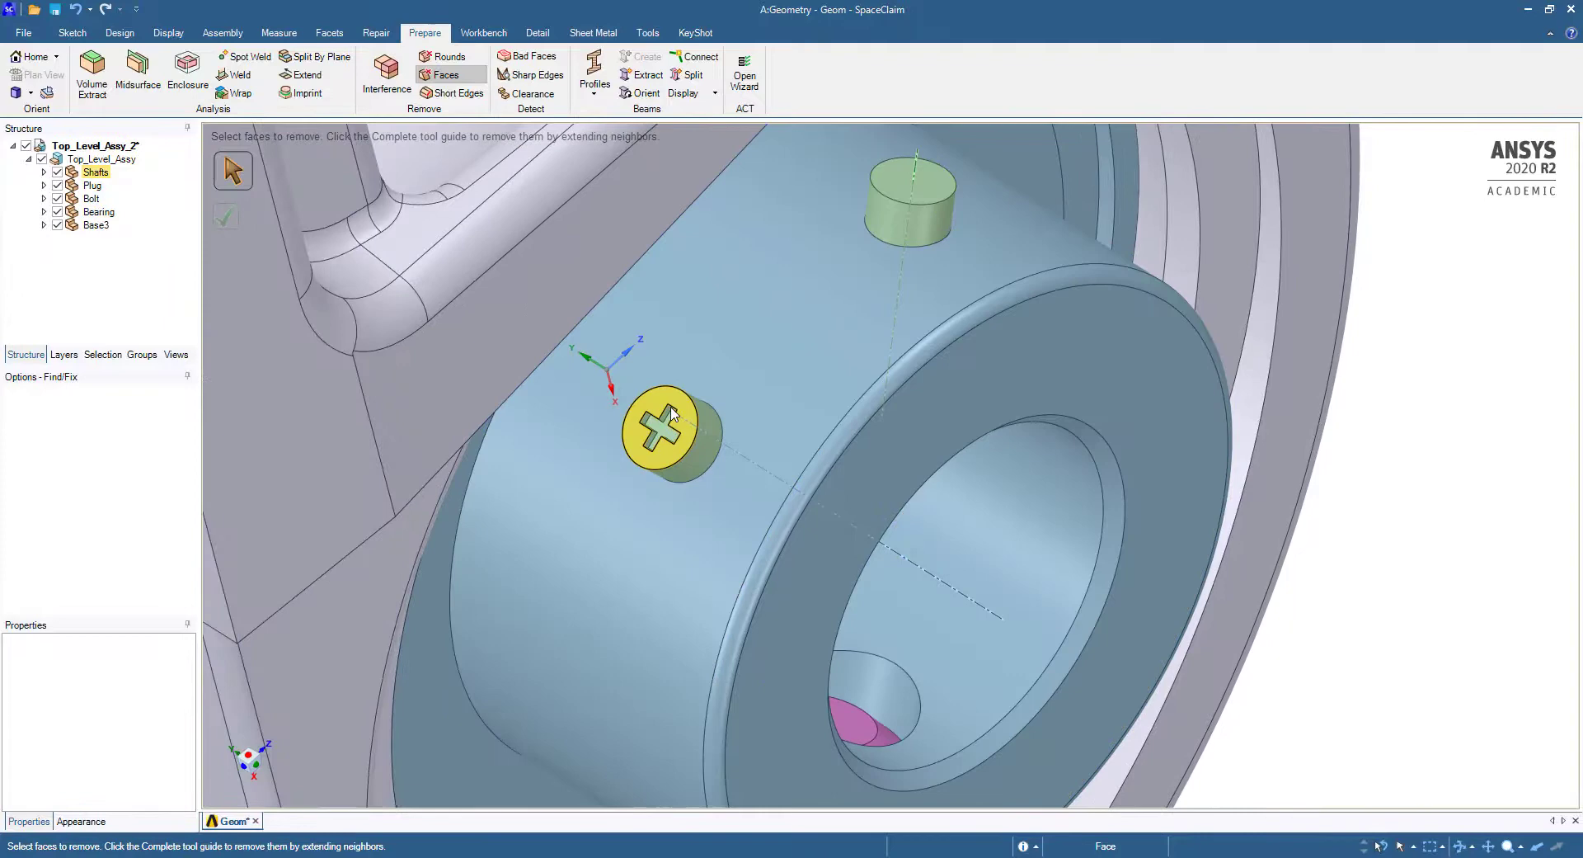
pyautogui.moveTo(637, 409)
pyautogui.mouseDown()
pyautogui.moveTo(690, 434)
pyautogui.moveTo(686, 453)
pyautogui.mouseUp()
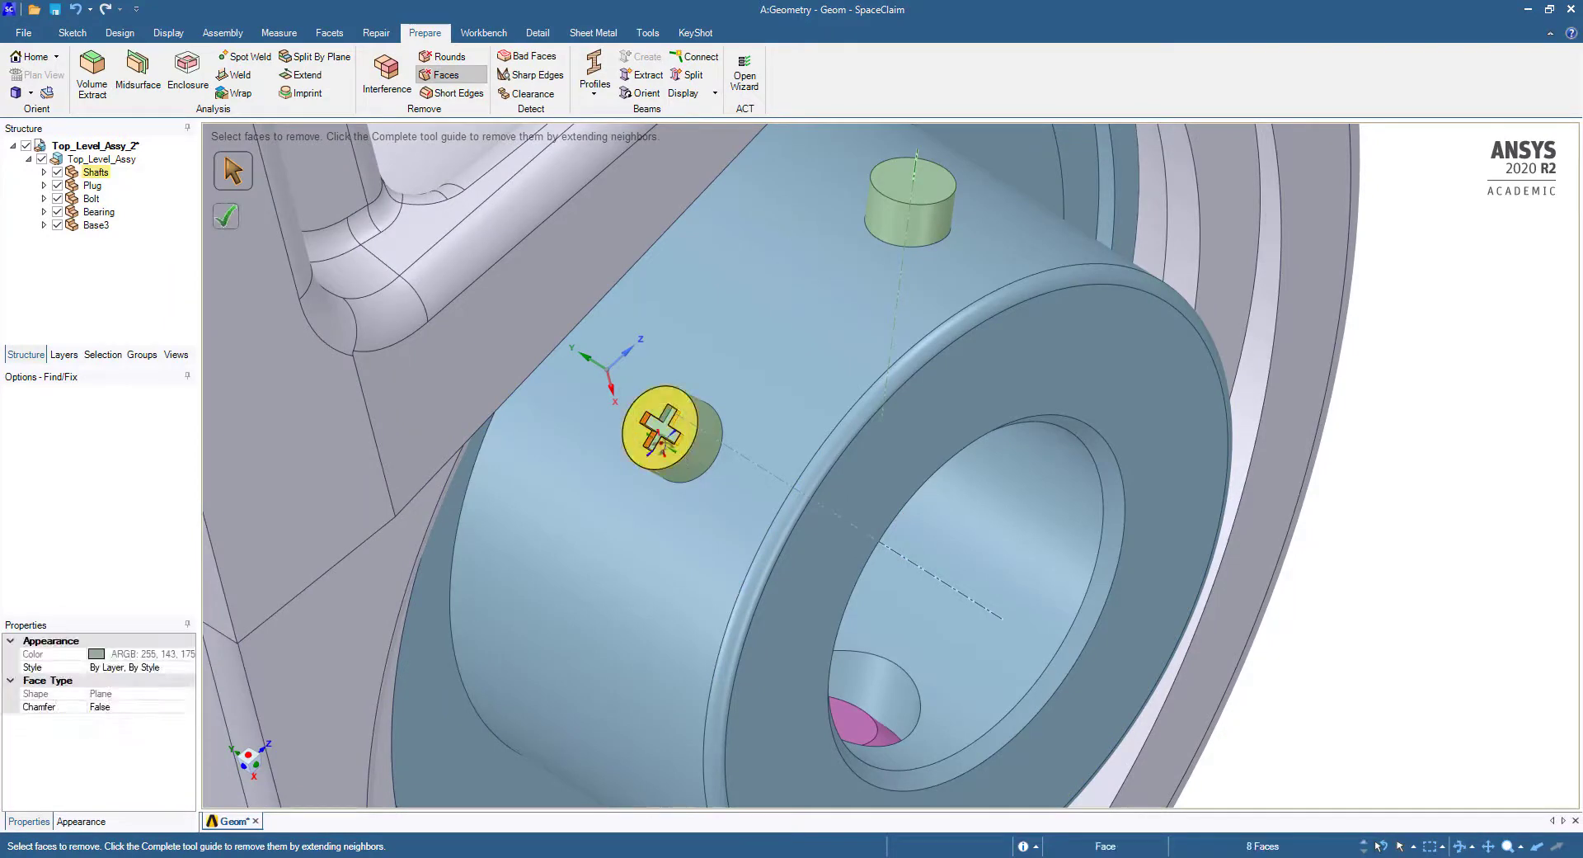
pyautogui.moveTo(686, 453); pyautogui.dragTo(659, 437, button='middle')
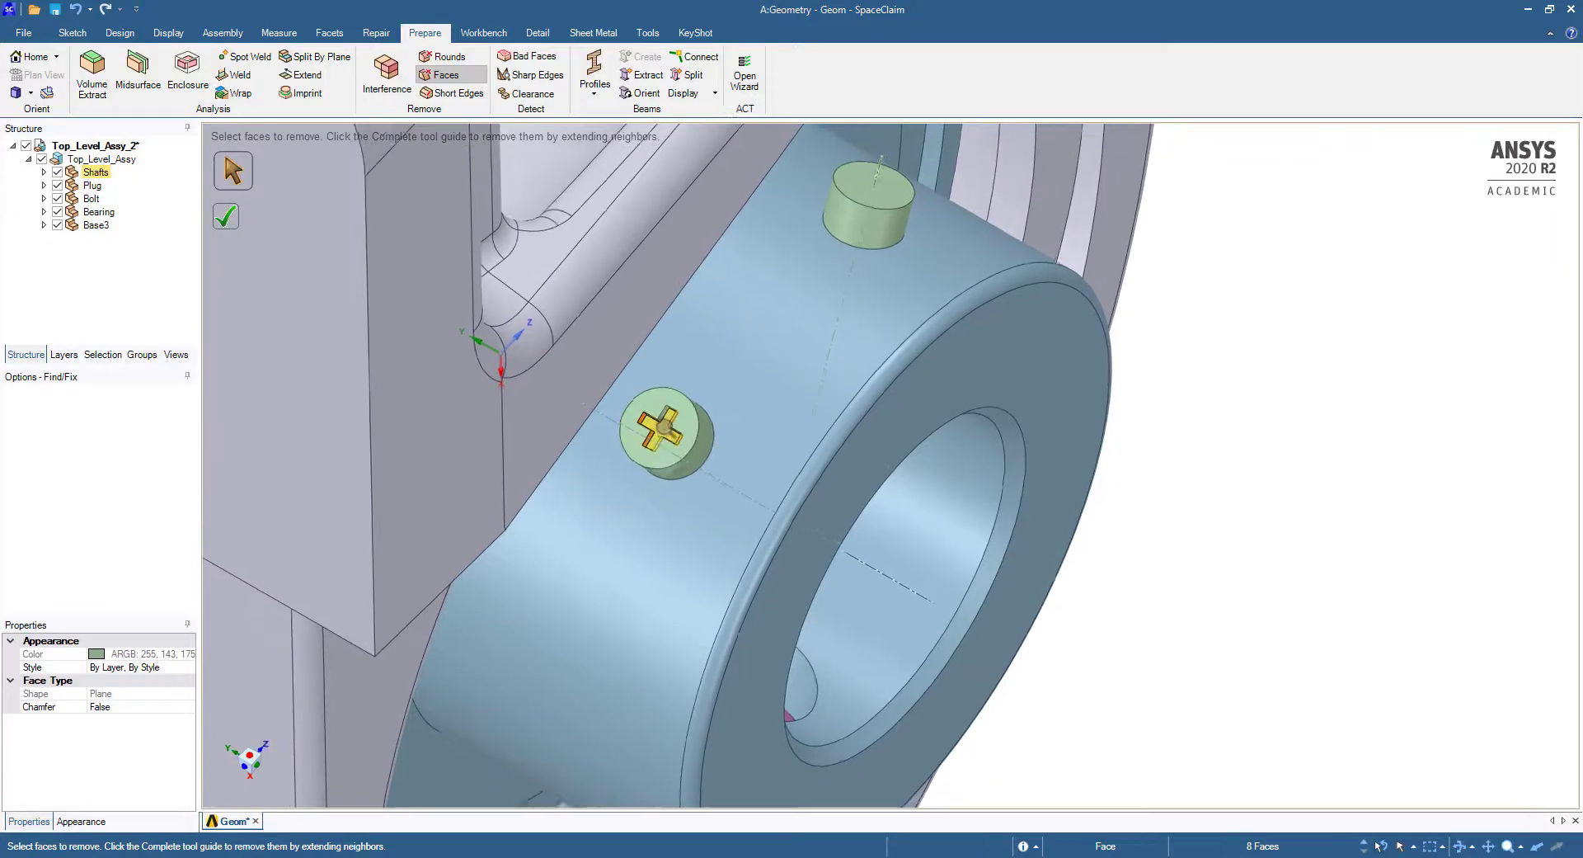
pyautogui.scroll(5, 652, 421)
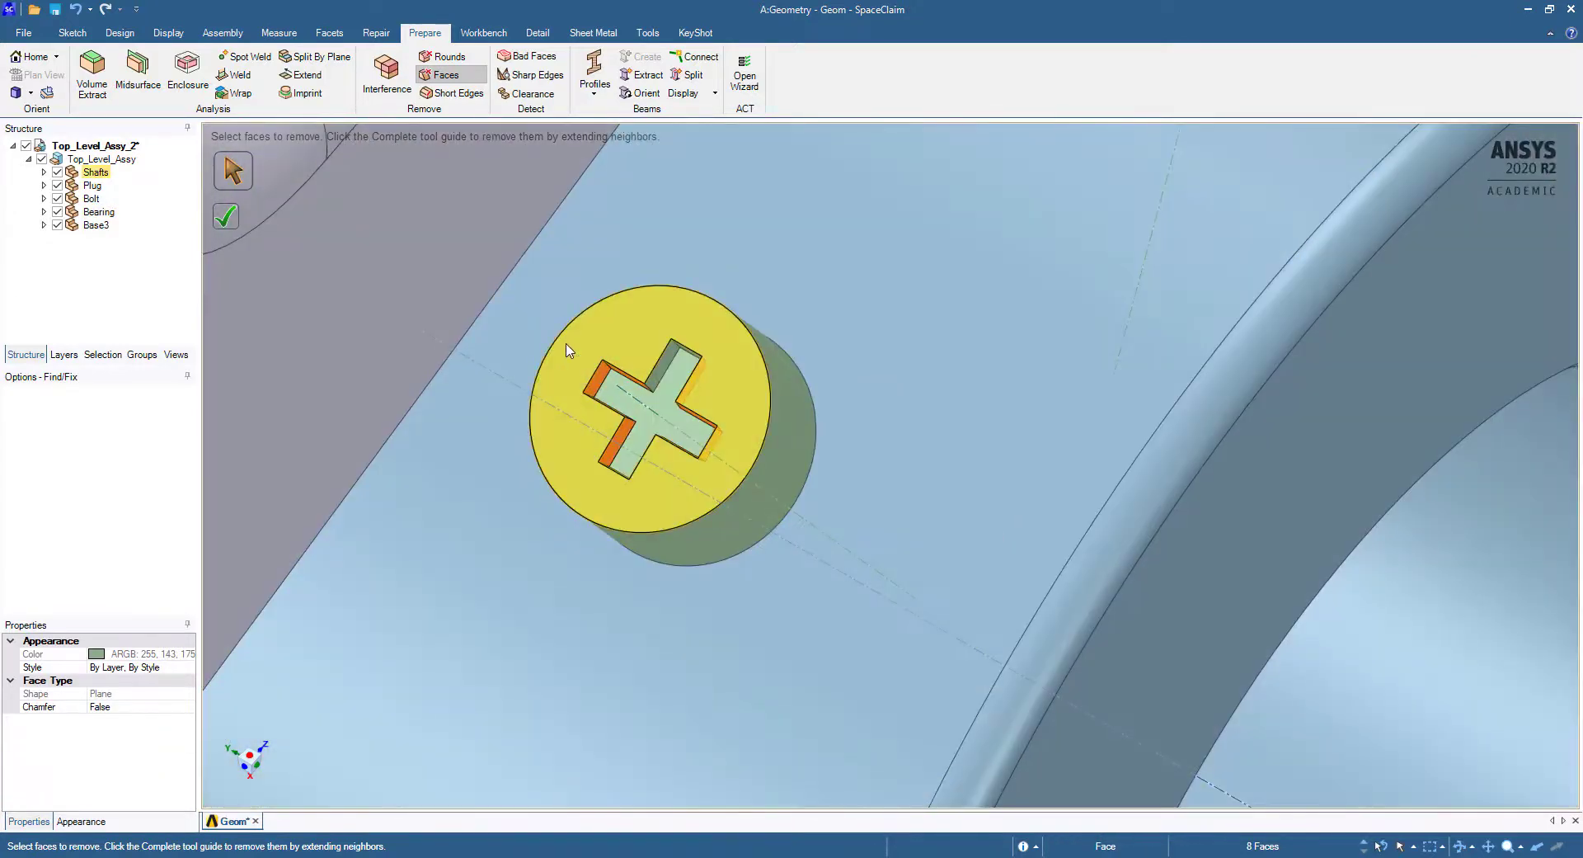
pyautogui.moveTo(575, 340); pyautogui.dragTo(739, 492)
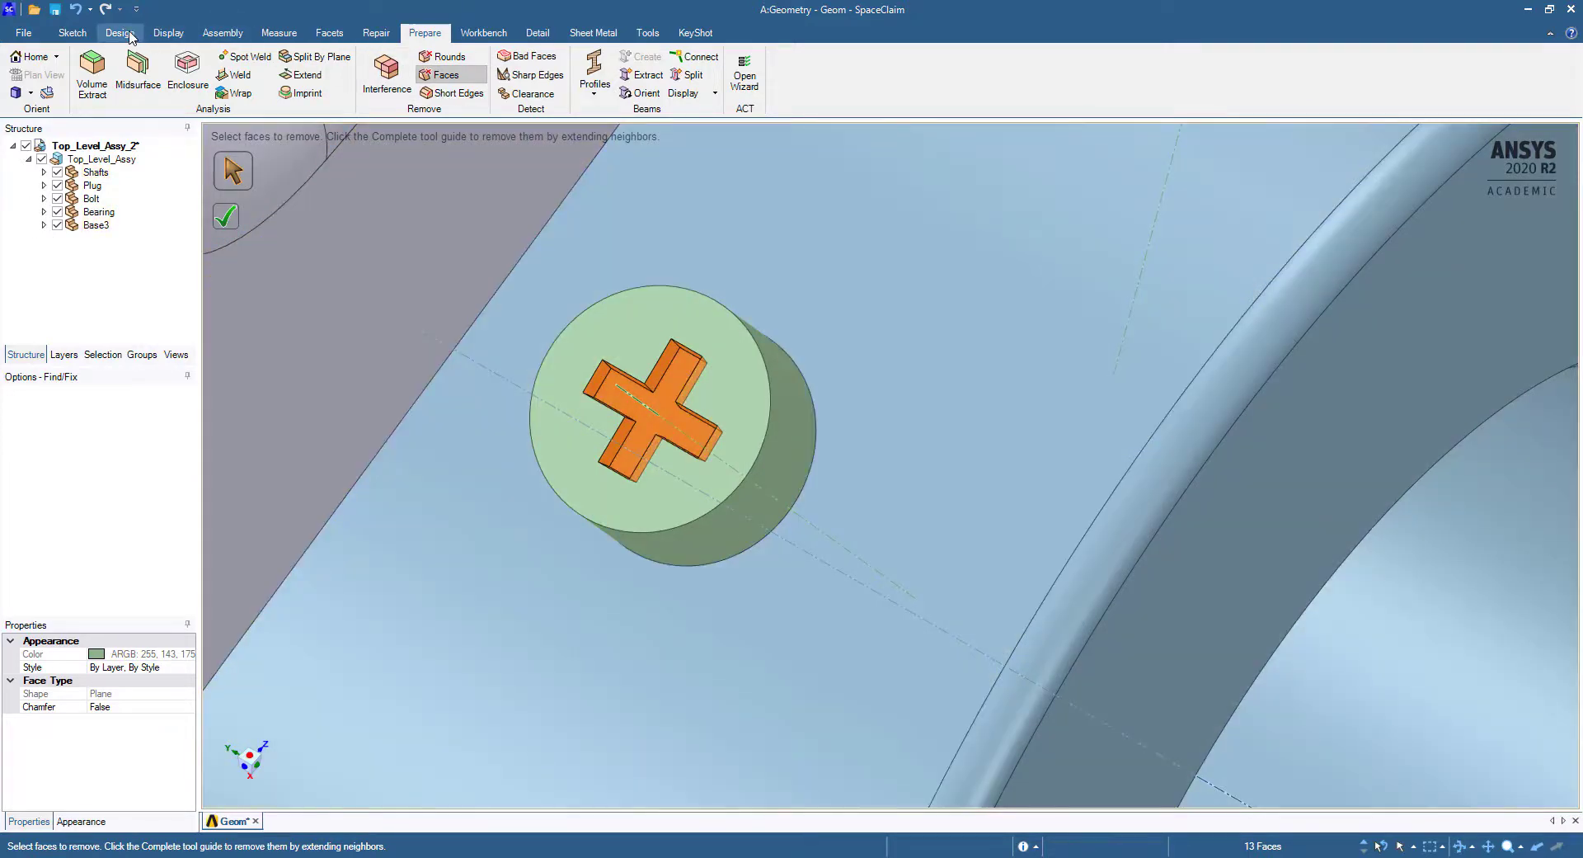
# Step: Fill the selected cross recess with Design > Fill, then orbit to review the assembly
pyautogui.click(129, 34)
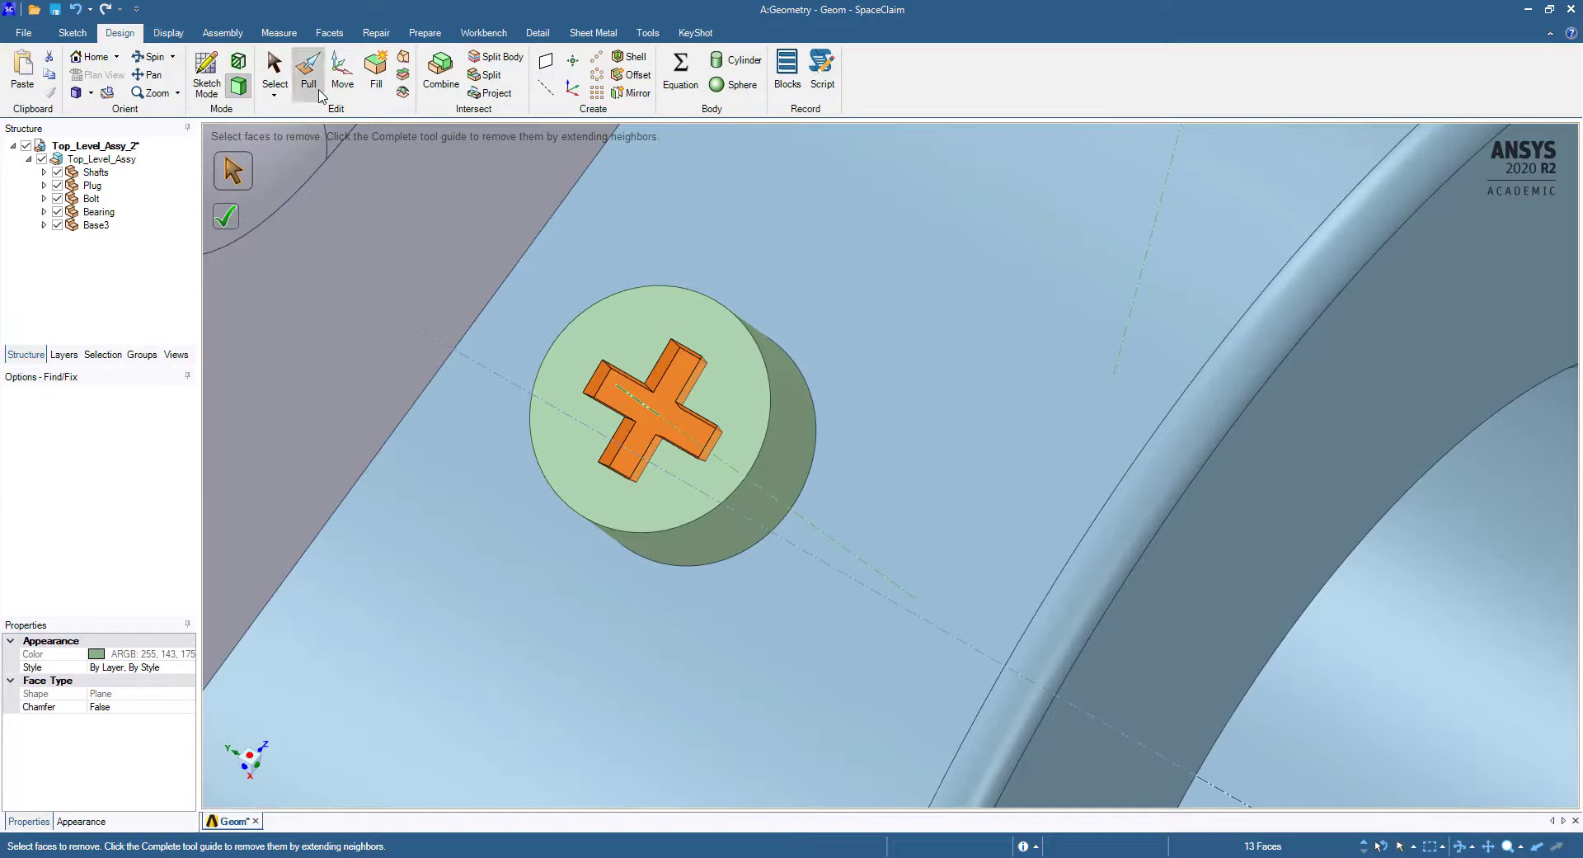
pyautogui.click(366, 80)
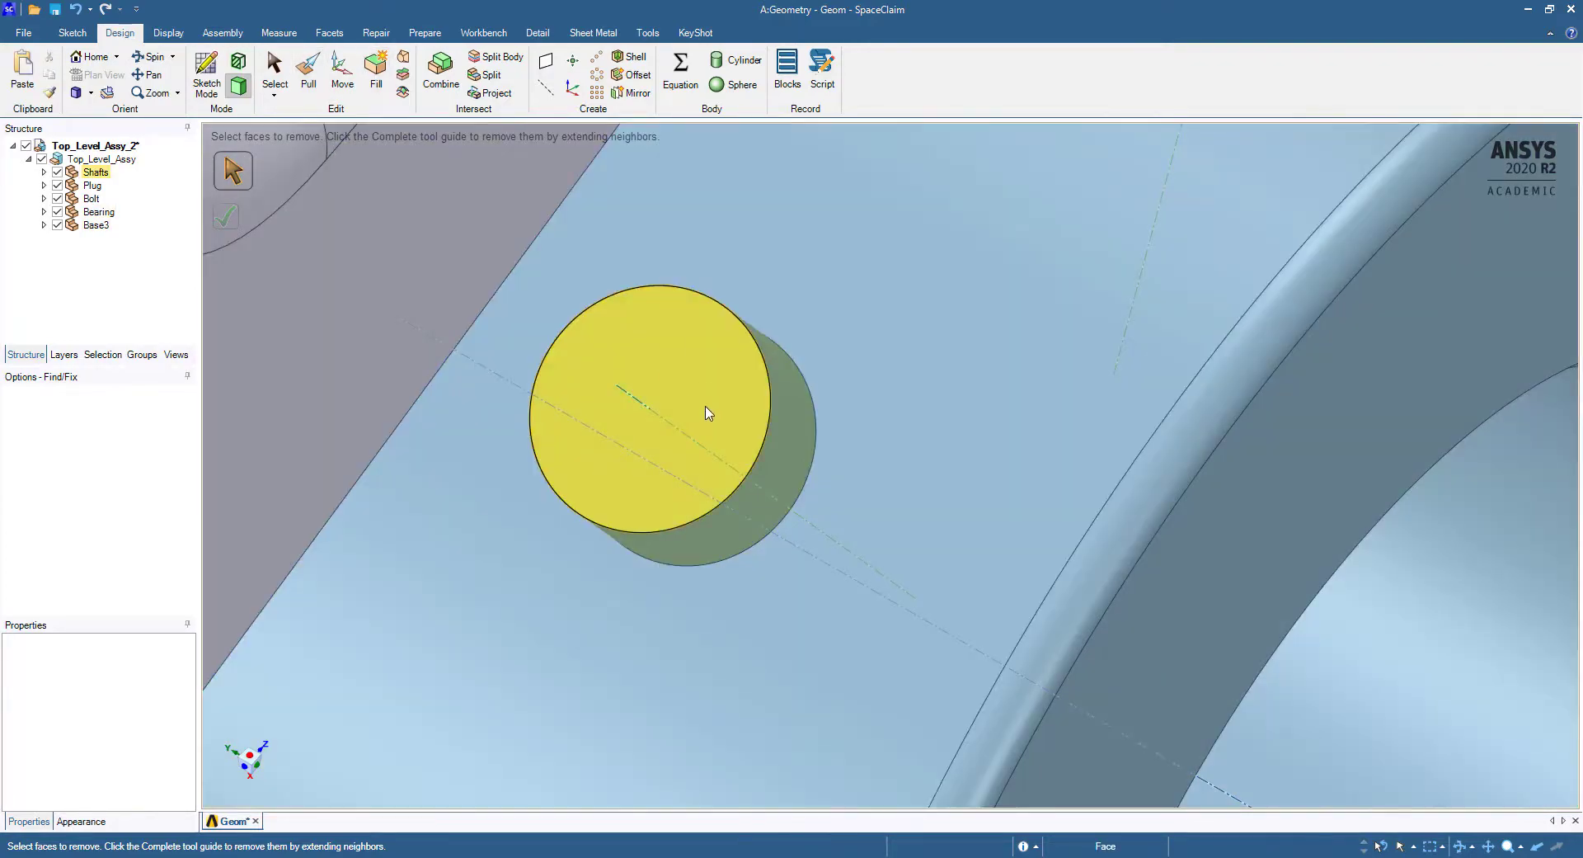
pyautogui.scroll(-5, 701, 379)
pyautogui.moveTo(697, 343)
pyautogui.mouseDown(button='middle')
pyautogui.moveTo(742, 354)
pyautogui.moveTo(960, 666)
pyautogui.mouseUp(button='middle')
pyautogui.scroll(5, 746, 356)
pyautogui.scroll(-2, 825, 462)
# Step: Zoom to the pink bolt head and box-select its hex socket faces
pyautogui.moveTo(955, 596); pyautogui.dragTo(915, 391, button='middle')
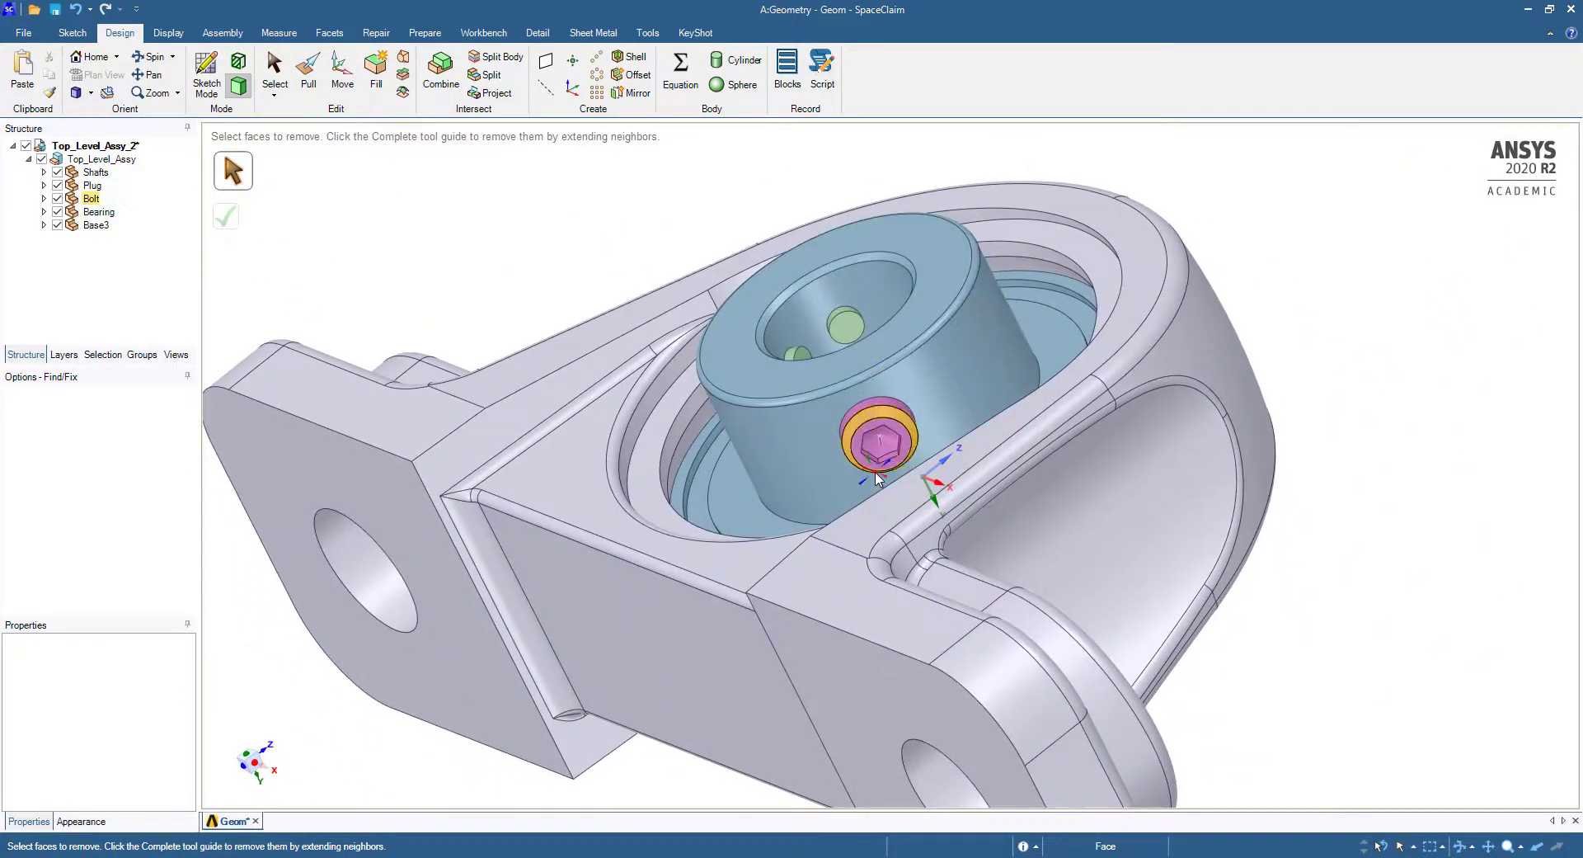
pyautogui.moveTo(886, 462); pyautogui.dragTo(905, 468, button='middle')
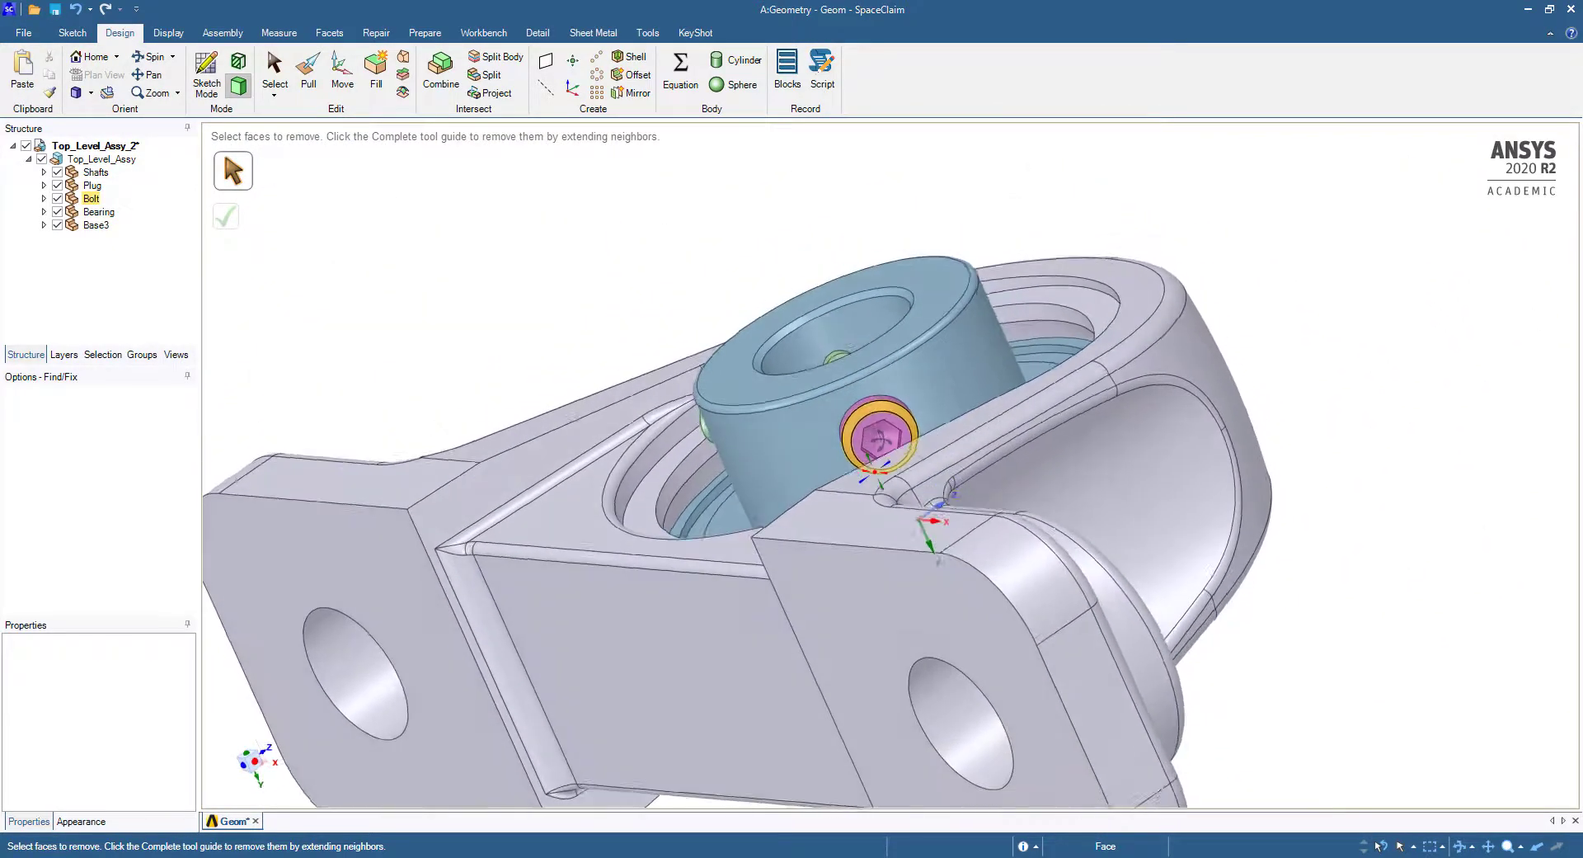
pyautogui.scroll(3, 904, 468)
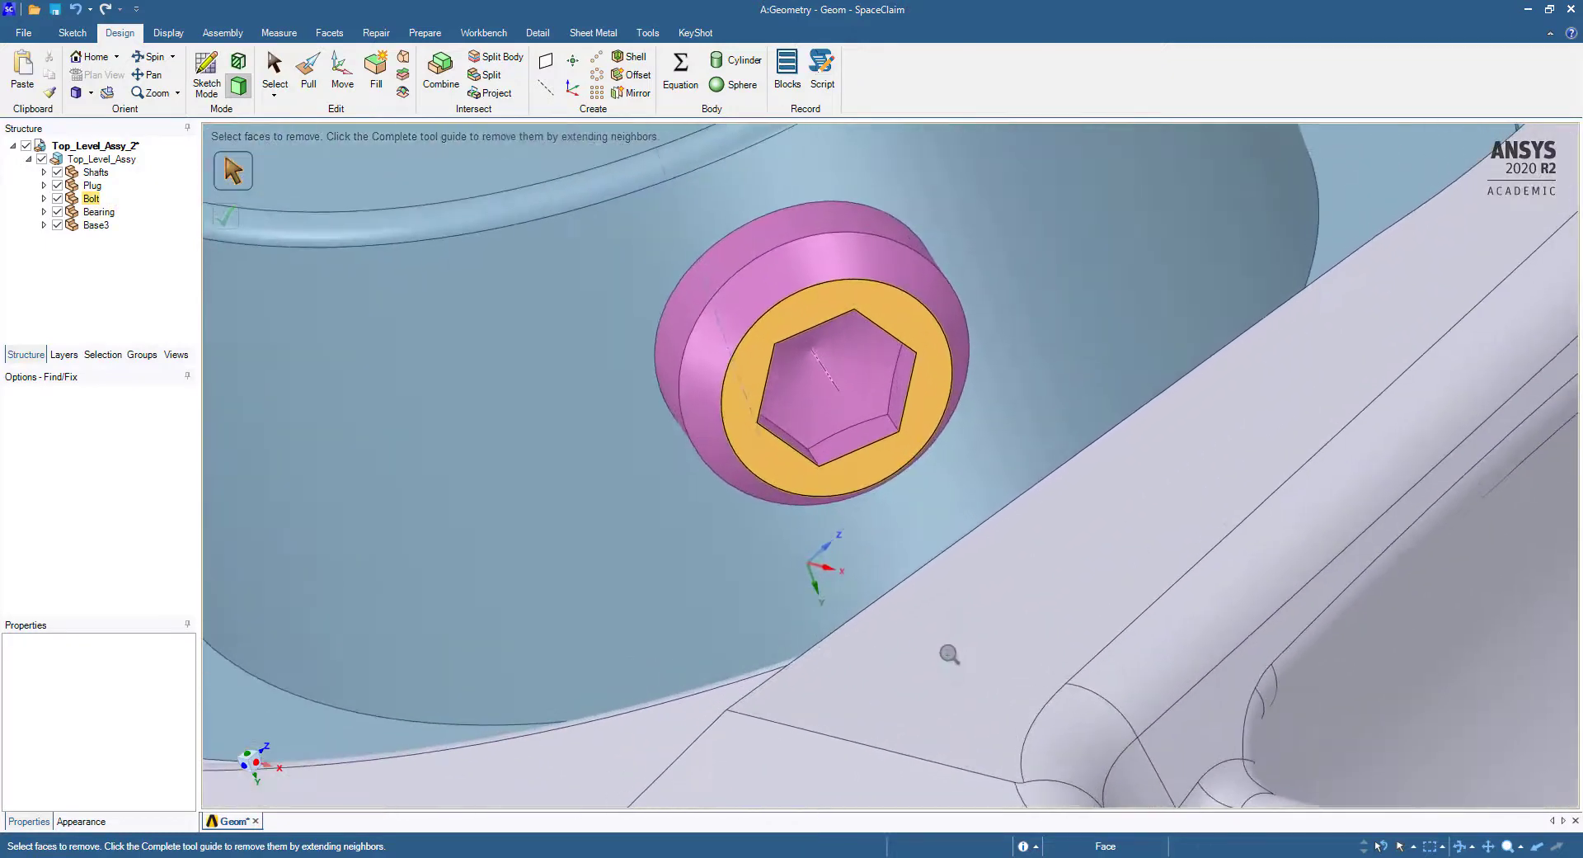
pyautogui.scroll(3, 948, 654)
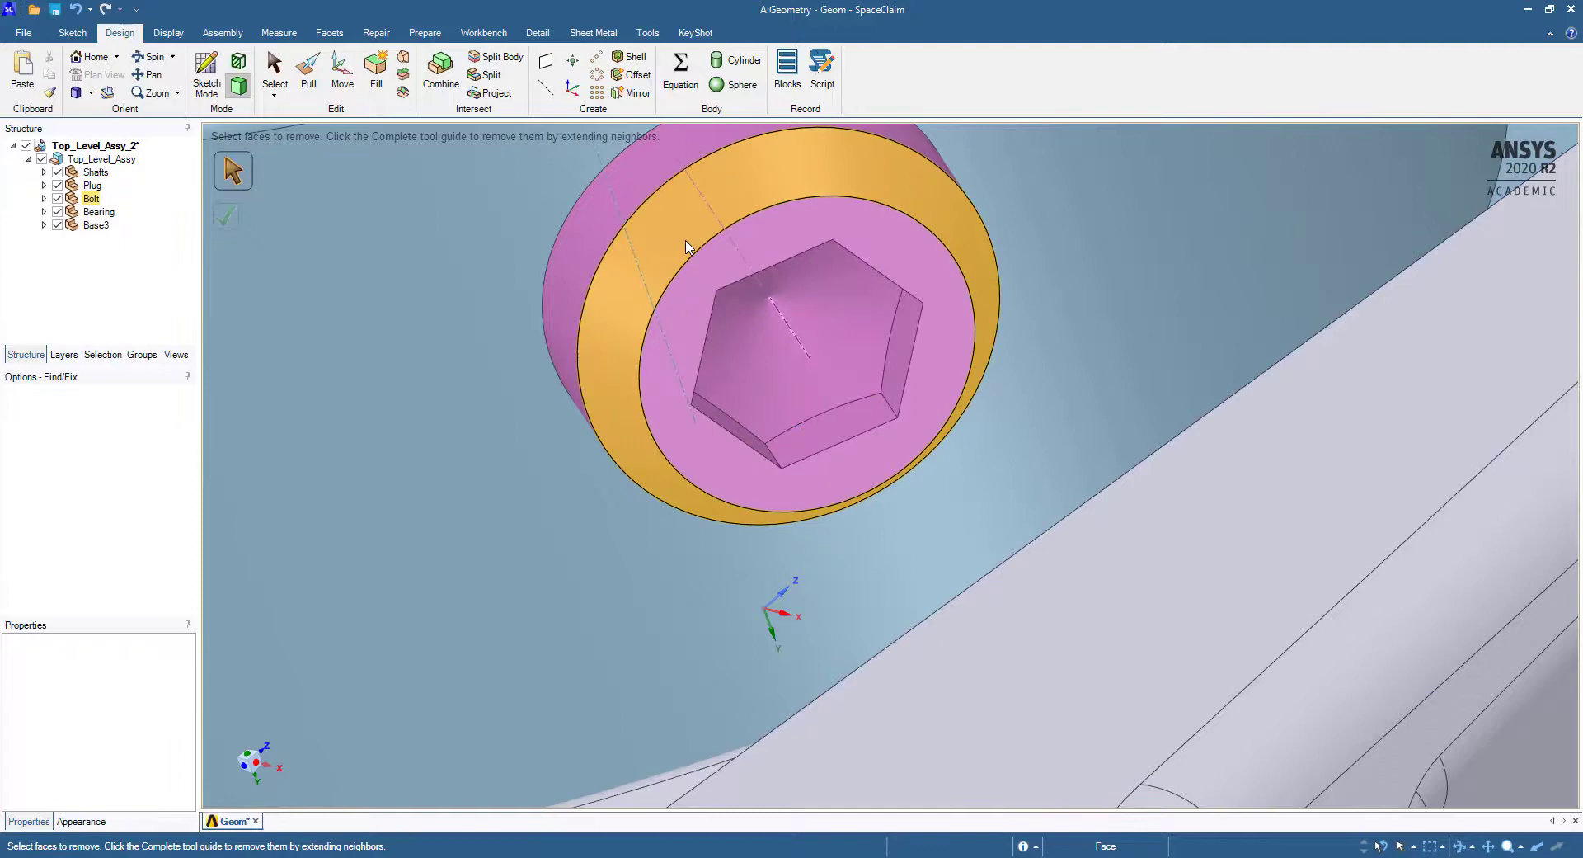
pyautogui.moveTo(680, 223); pyautogui.dragTo(930, 487)
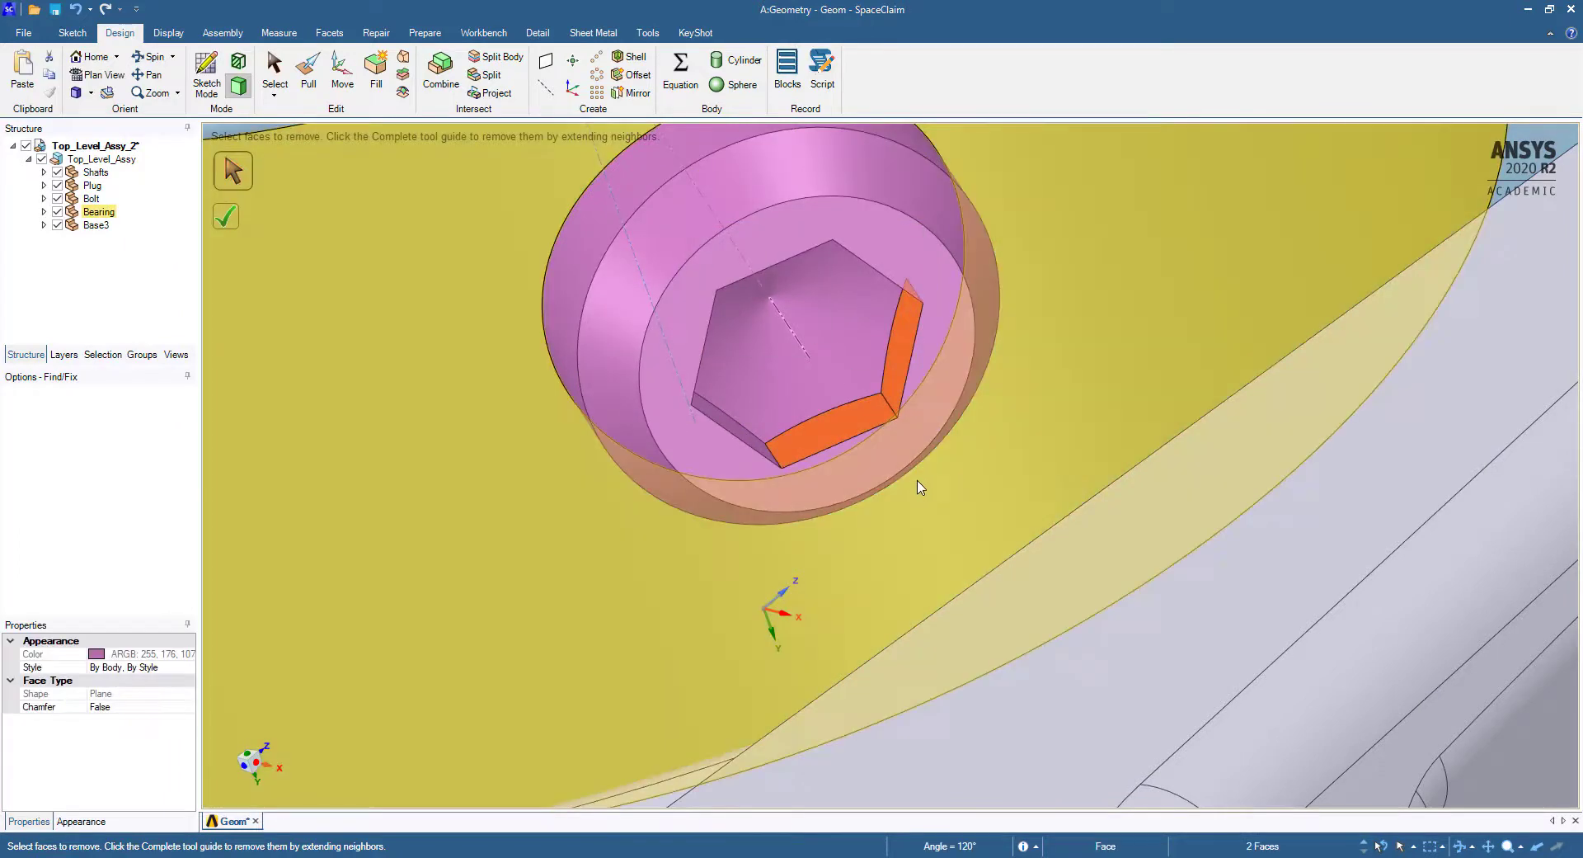
# Step: Add the remaining hex socket faces, fill the socket, and zoom out to view the bolt
pyautogui.moveTo(800, 443); pyautogui.dragTo(738, 408, button='middle')
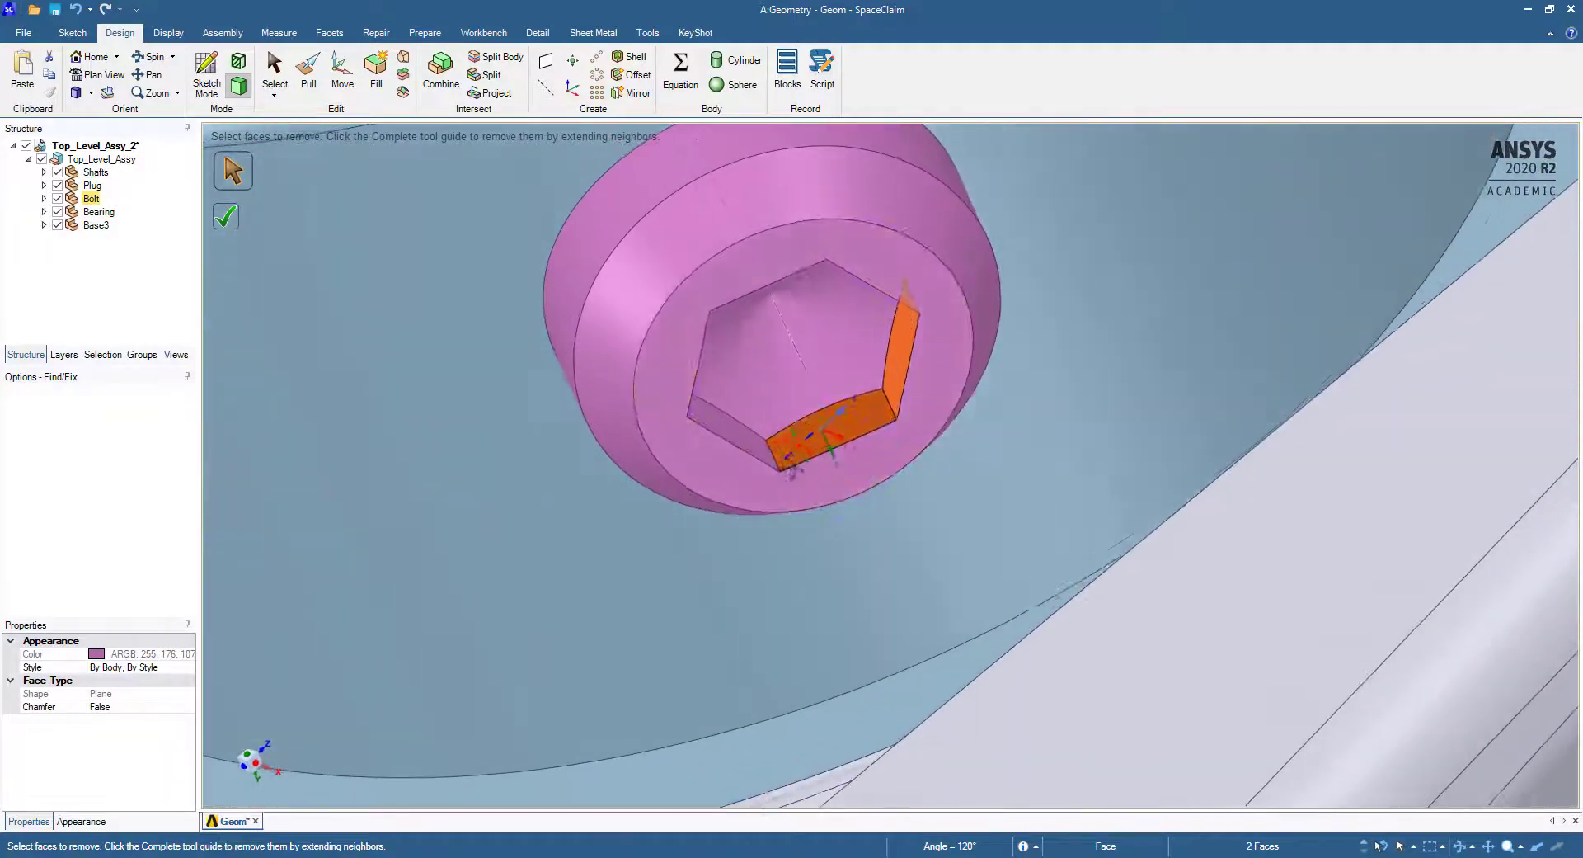
pyautogui.keyDown('ctrl'); pyautogui.click(738, 413); pyautogui.keyUp('ctrl')
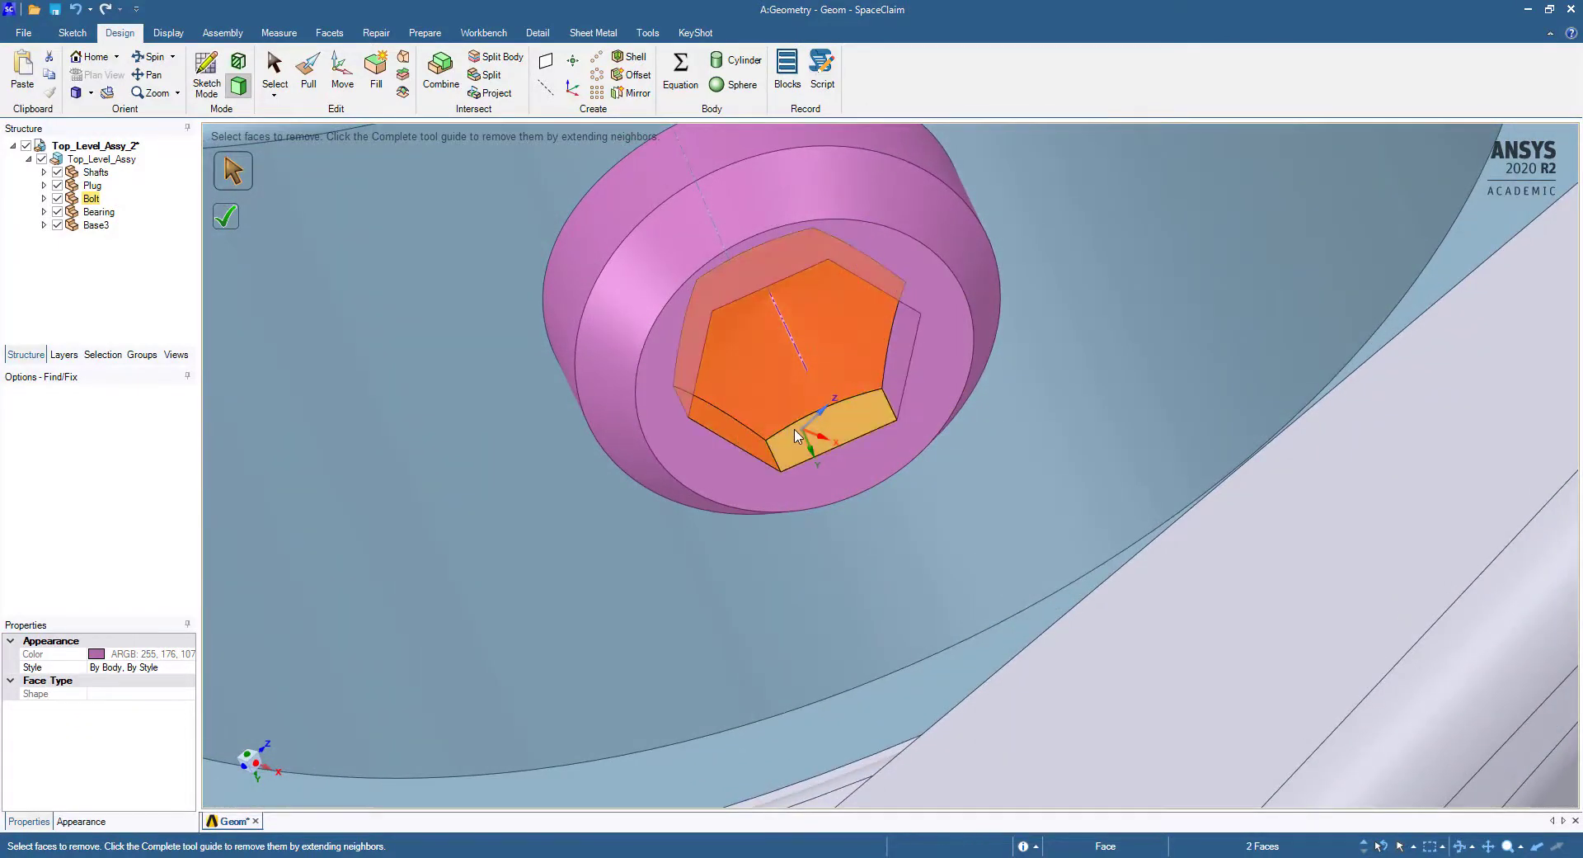
pyautogui.moveTo(835, 407)
pyautogui.mouseDown(button='middle')
pyautogui.moveTo(904, 279)
pyautogui.moveTo(802, 204)
pyautogui.moveTo(746, 260)
pyautogui.moveTo(707, 264)
pyautogui.mouseUp(button='middle')
pyautogui.keyDown('ctrl'); pyautogui.click(910, 244); pyautogui.keyUp('ctrl')
pyautogui.keyDown('ctrl'); pyautogui.click(800, 202); pyautogui.keyUp('ctrl')
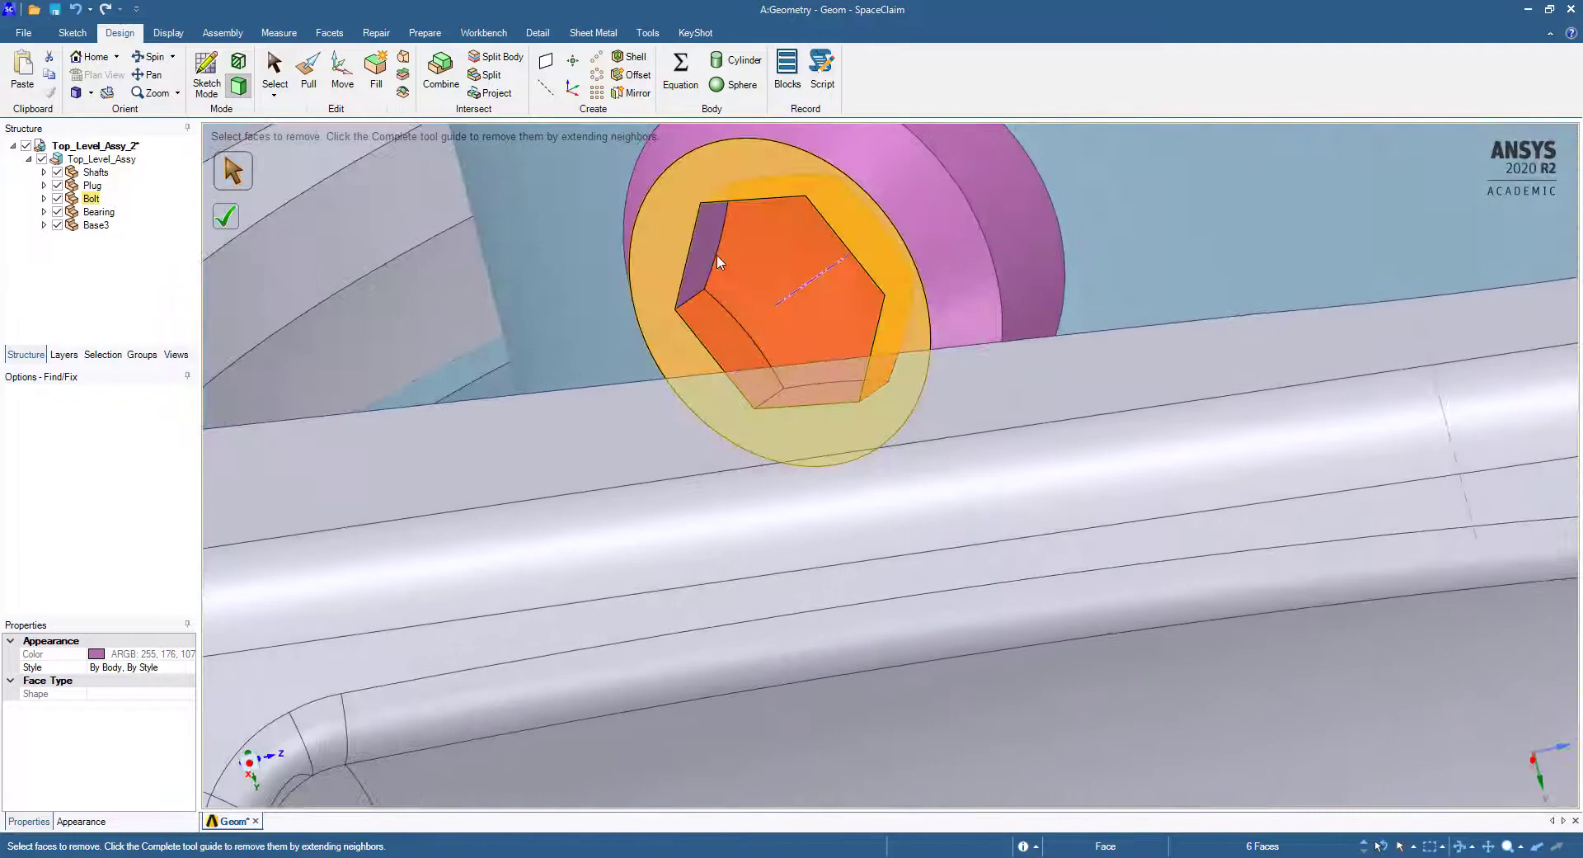
pyautogui.keyDown('ctrl'); pyautogui.click(706, 264); pyautogui.keyUp('ctrl')
pyautogui.press('Return')
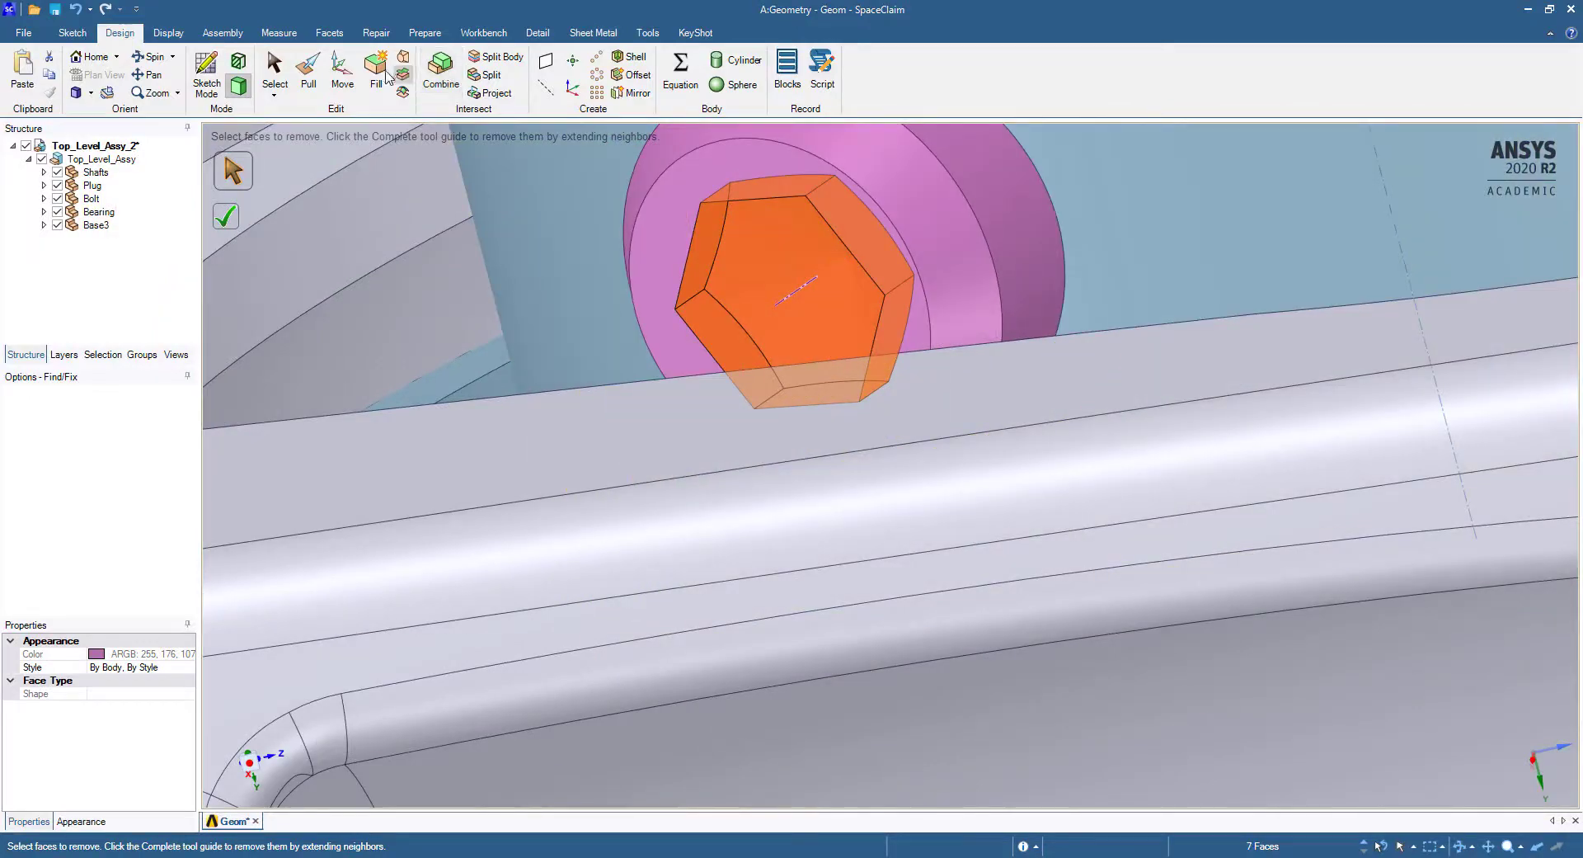
pyautogui.scroll(-5, 582, 233)
pyautogui.moveTo(671, 329); pyautogui.dragTo(795, 418, button='middle')
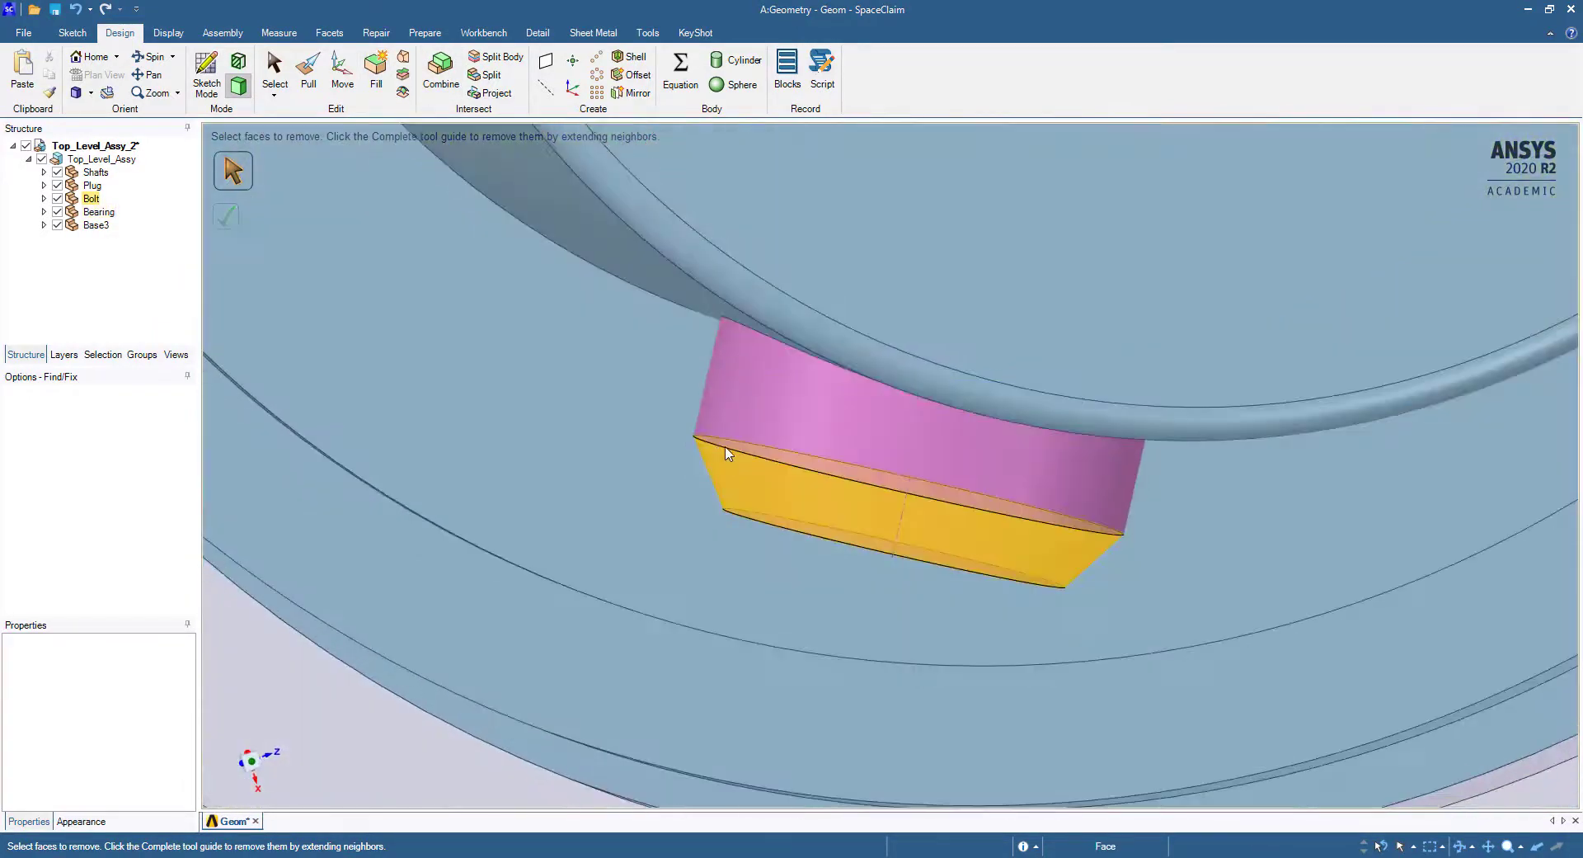
pyautogui.scroll(-3, 815, 229)
pyautogui.scroll(-3, 814, 230)
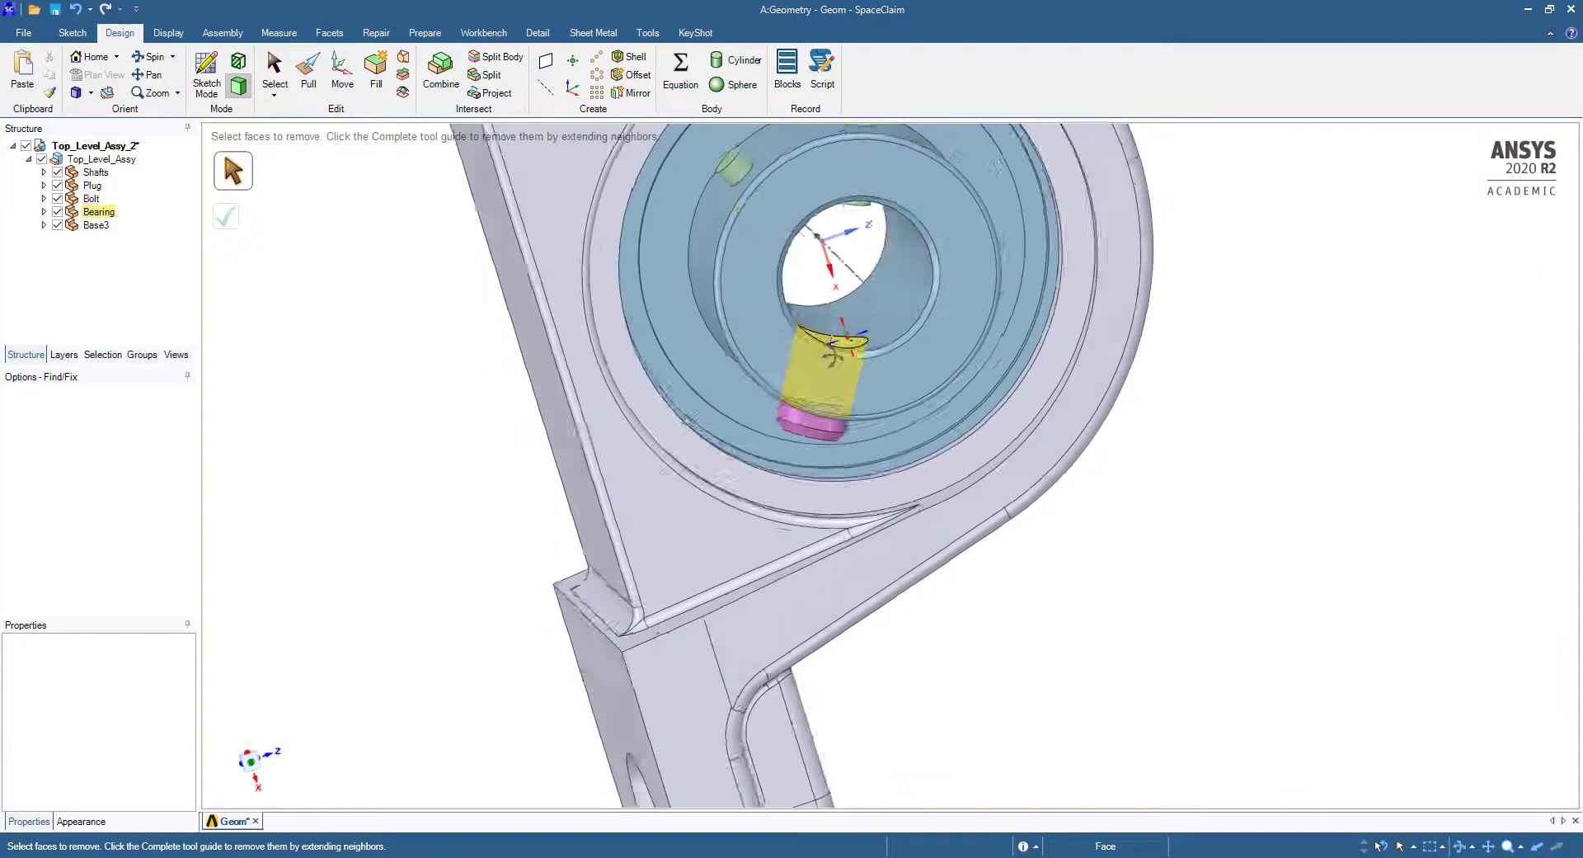
pyautogui.moveTo(815, 230)
pyautogui.mouseDown(button='middle')
pyautogui.moveTo(797, 362)
pyautogui.moveTo(833, 330)
pyautogui.mouseUp(button='middle')
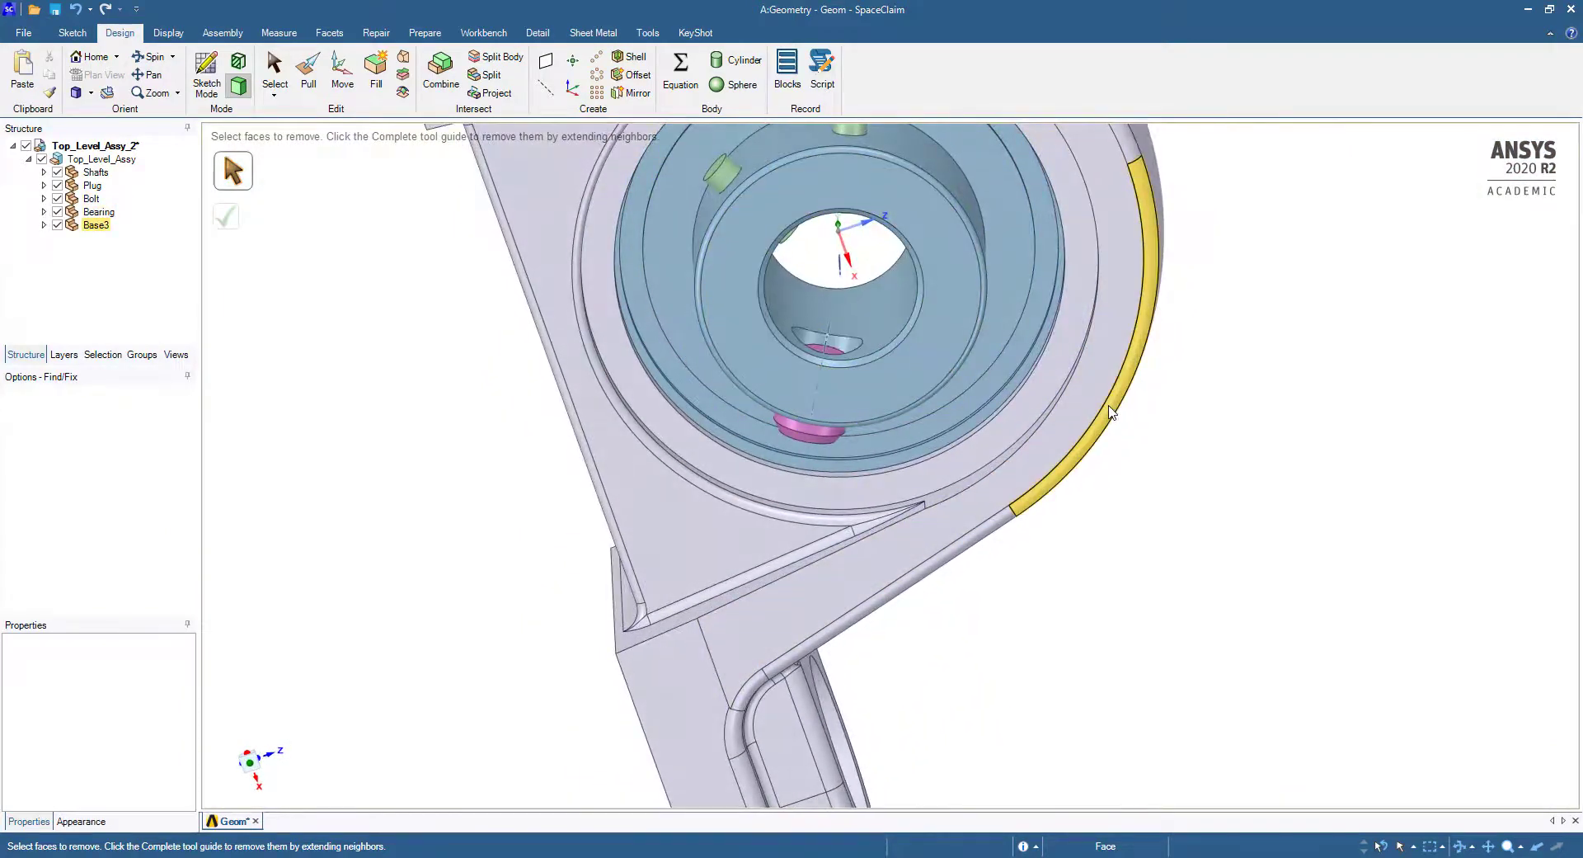
# Step: Return to the Home view and orbit to inspect the filled bolt and bearing bore interior
pyautogui.press('h')
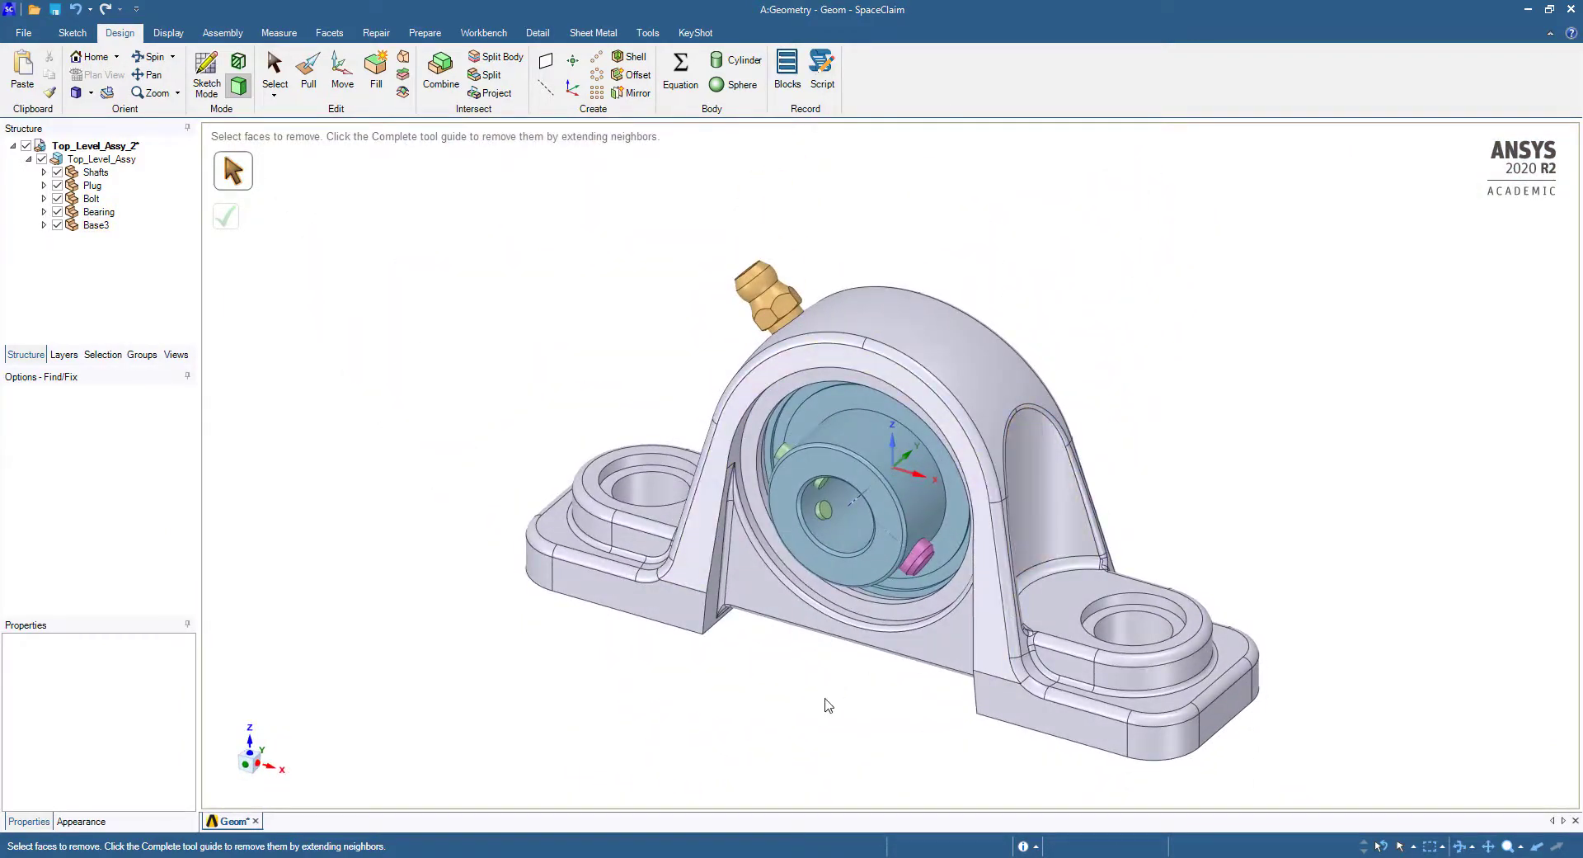
pyautogui.scroll(4, 907, 596)
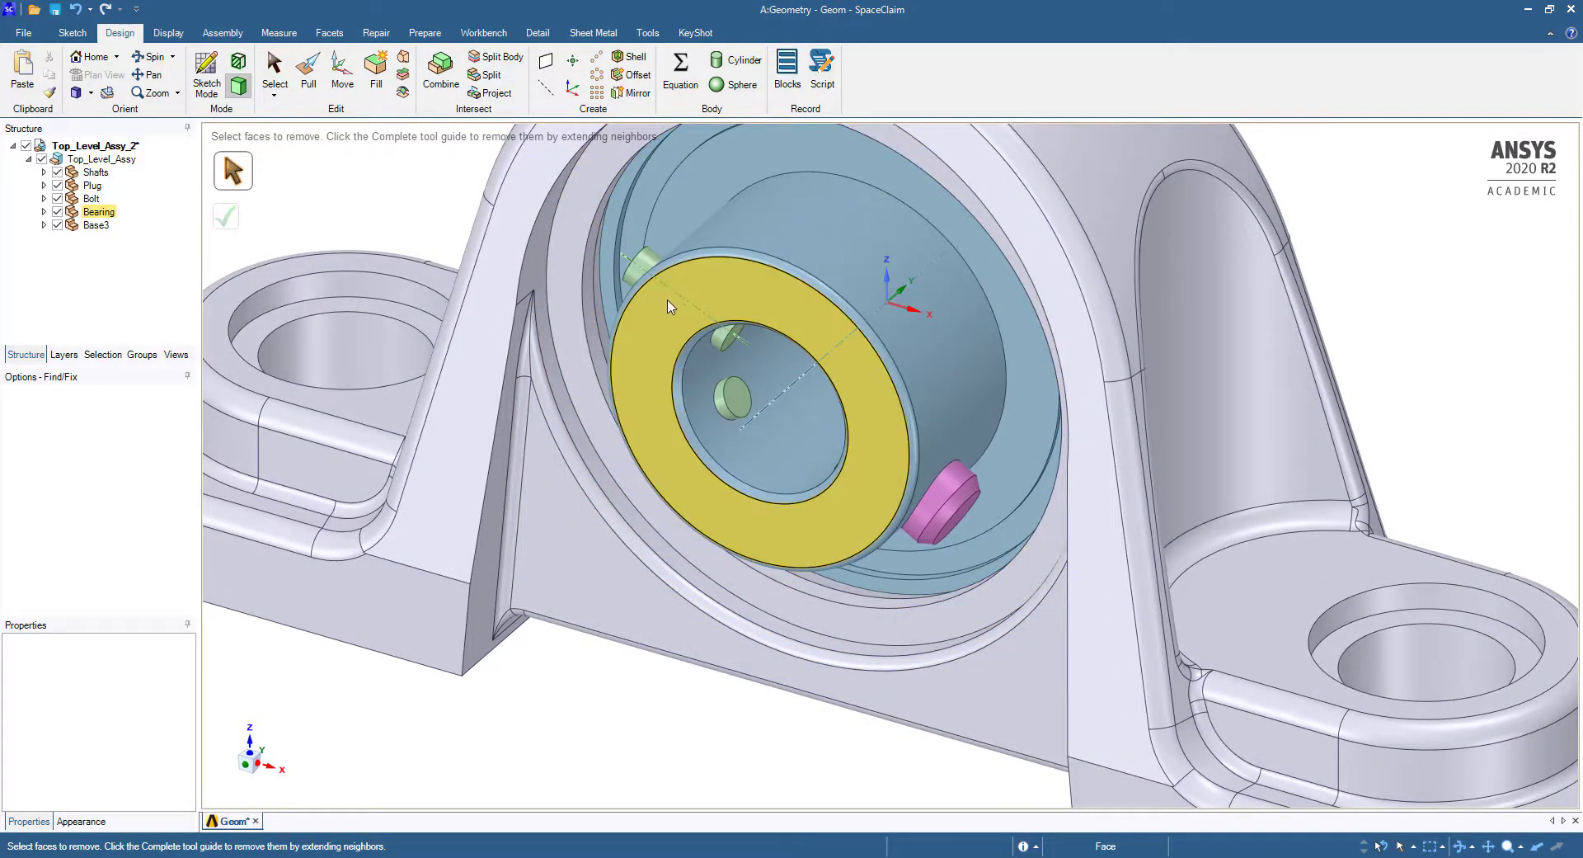
pyautogui.moveTo(722, 340); pyautogui.dragTo(785, 401, button='middle')
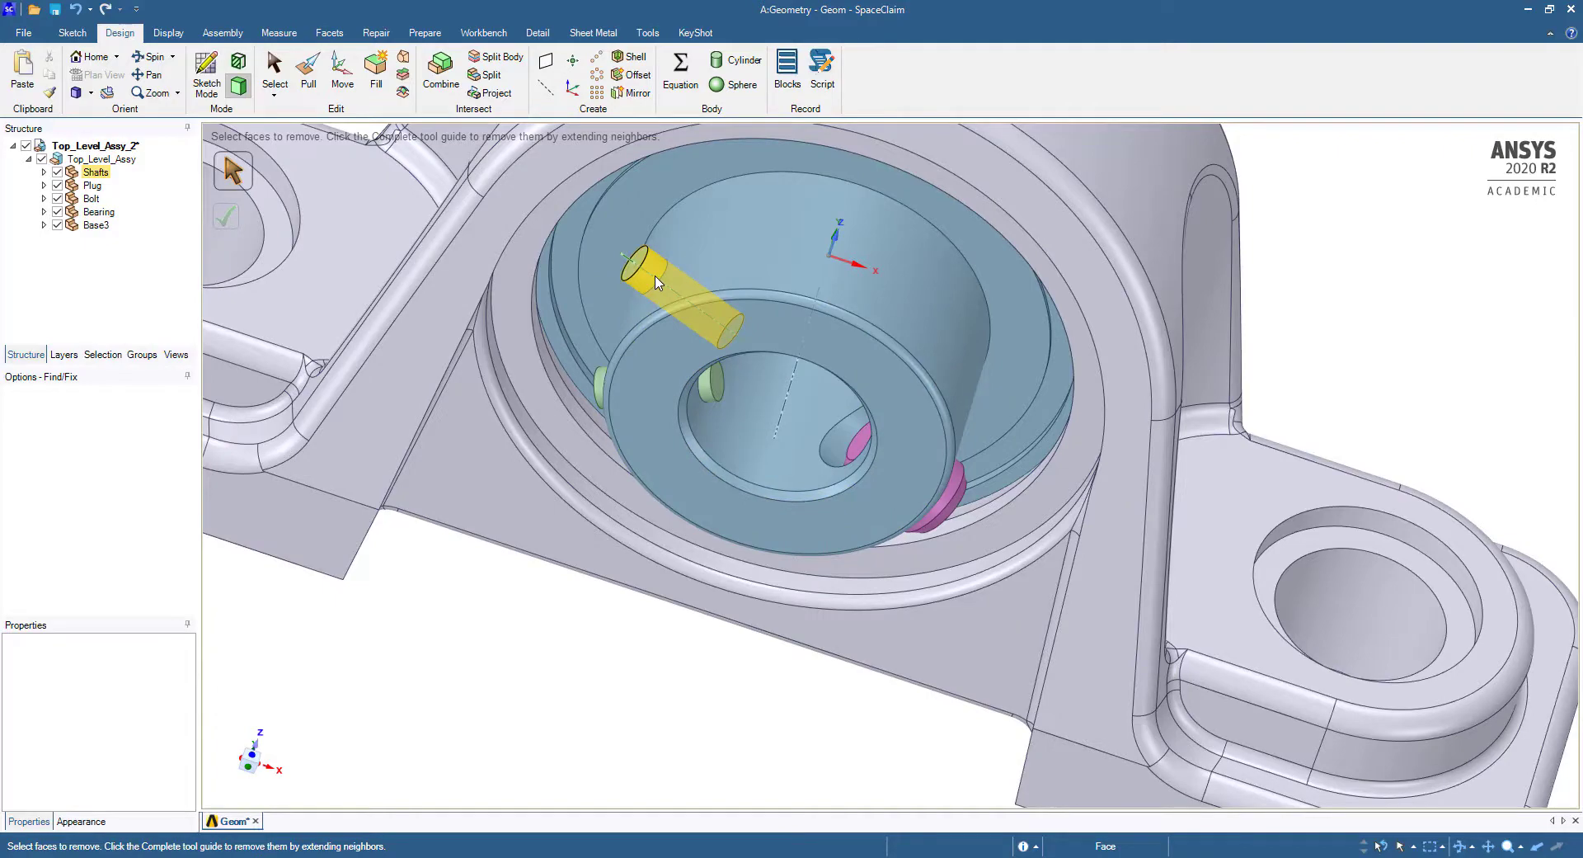
pyautogui.moveTo(987, 494)
pyautogui.mouseDown(button='middle')
pyautogui.moveTo(973, 466)
pyautogui.moveTo(854, 479)
pyautogui.moveTo(894, 507)
pyautogui.mouseUp(button='middle')
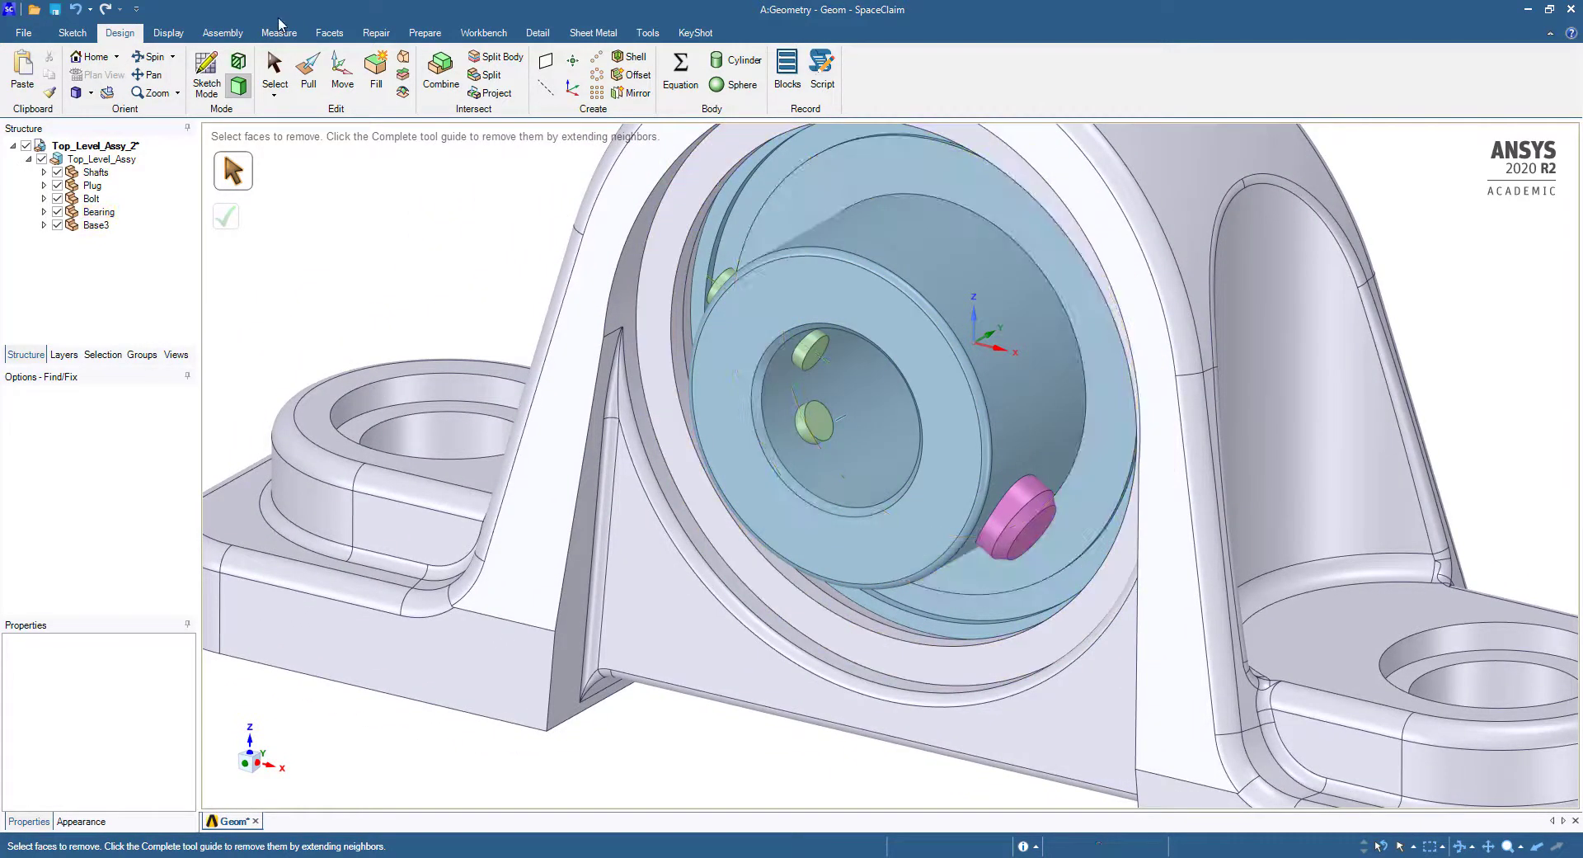
# Step: Start contact imprint detection and orbit to view the bearing bore head-on
pyautogui.click(427, 37)
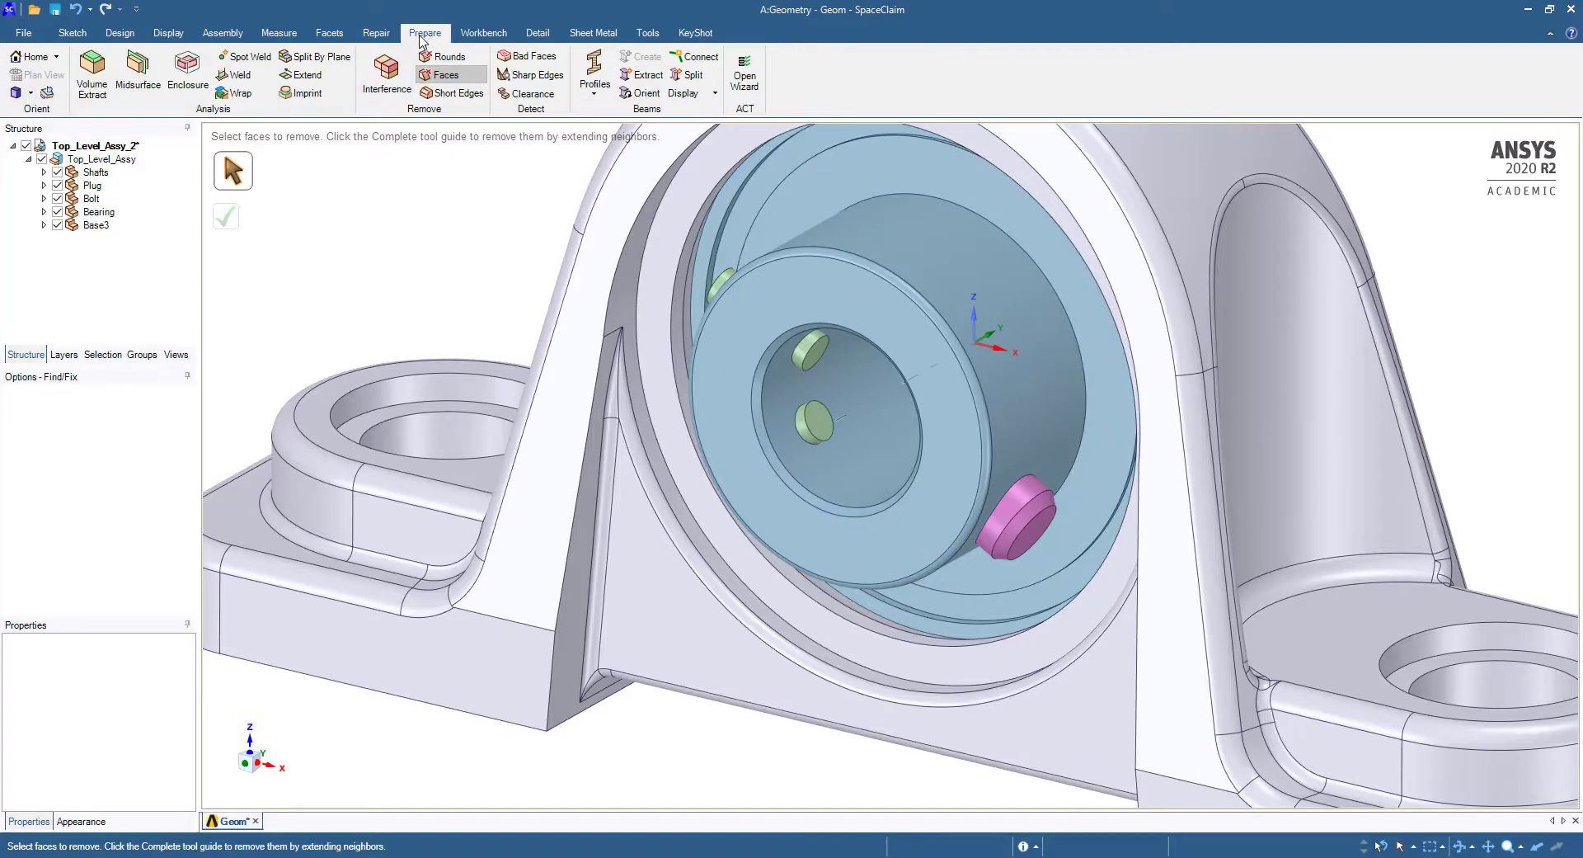
pyautogui.click(312, 96)
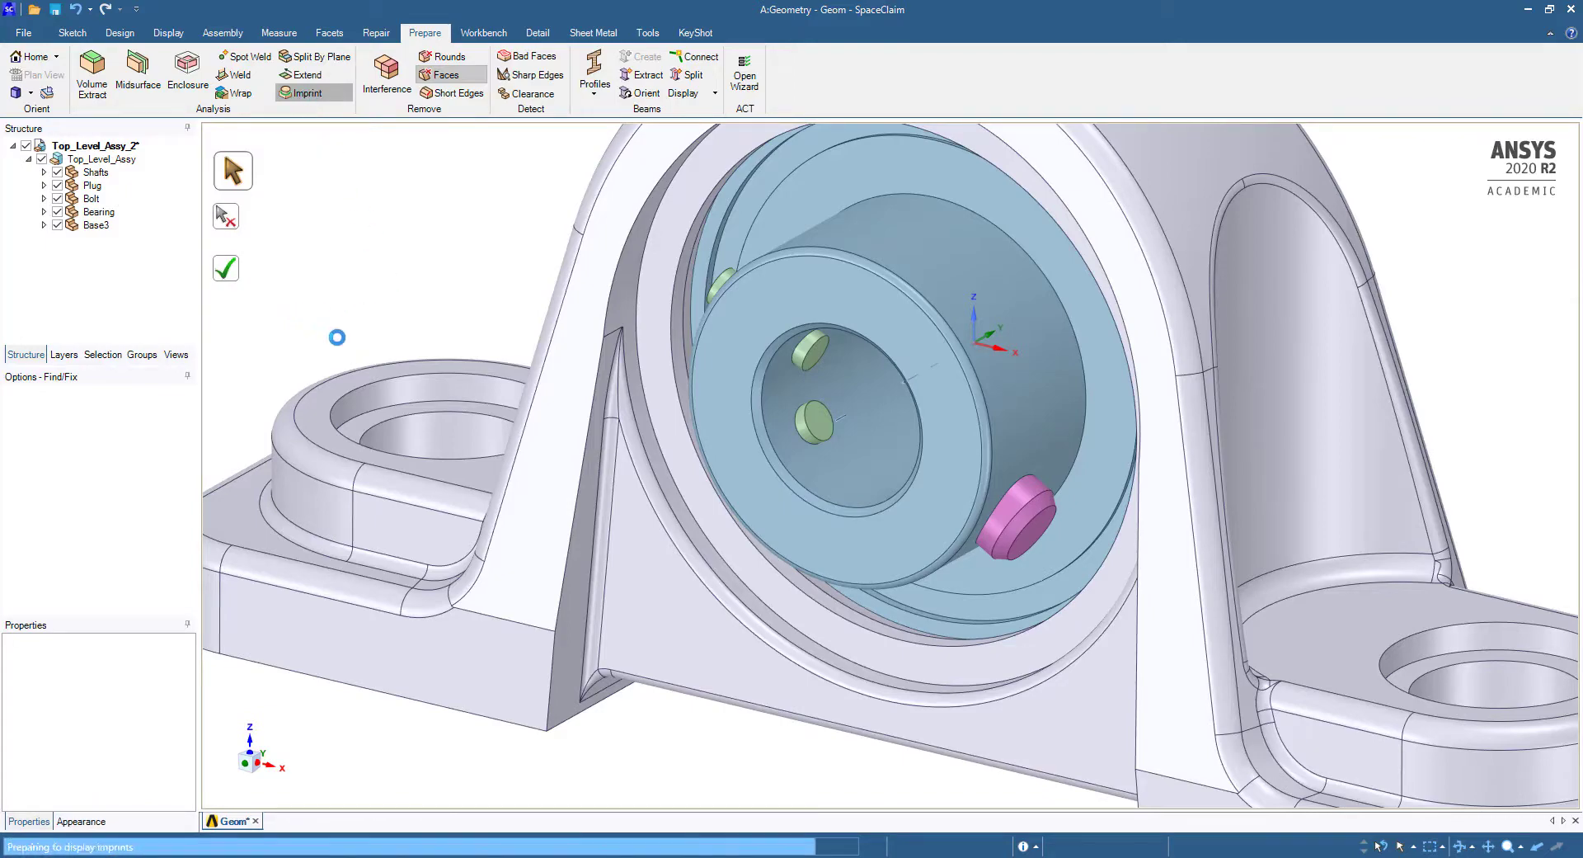
pyautogui.moveTo(767, 528); pyautogui.dragTo(888, 638, button='middle')
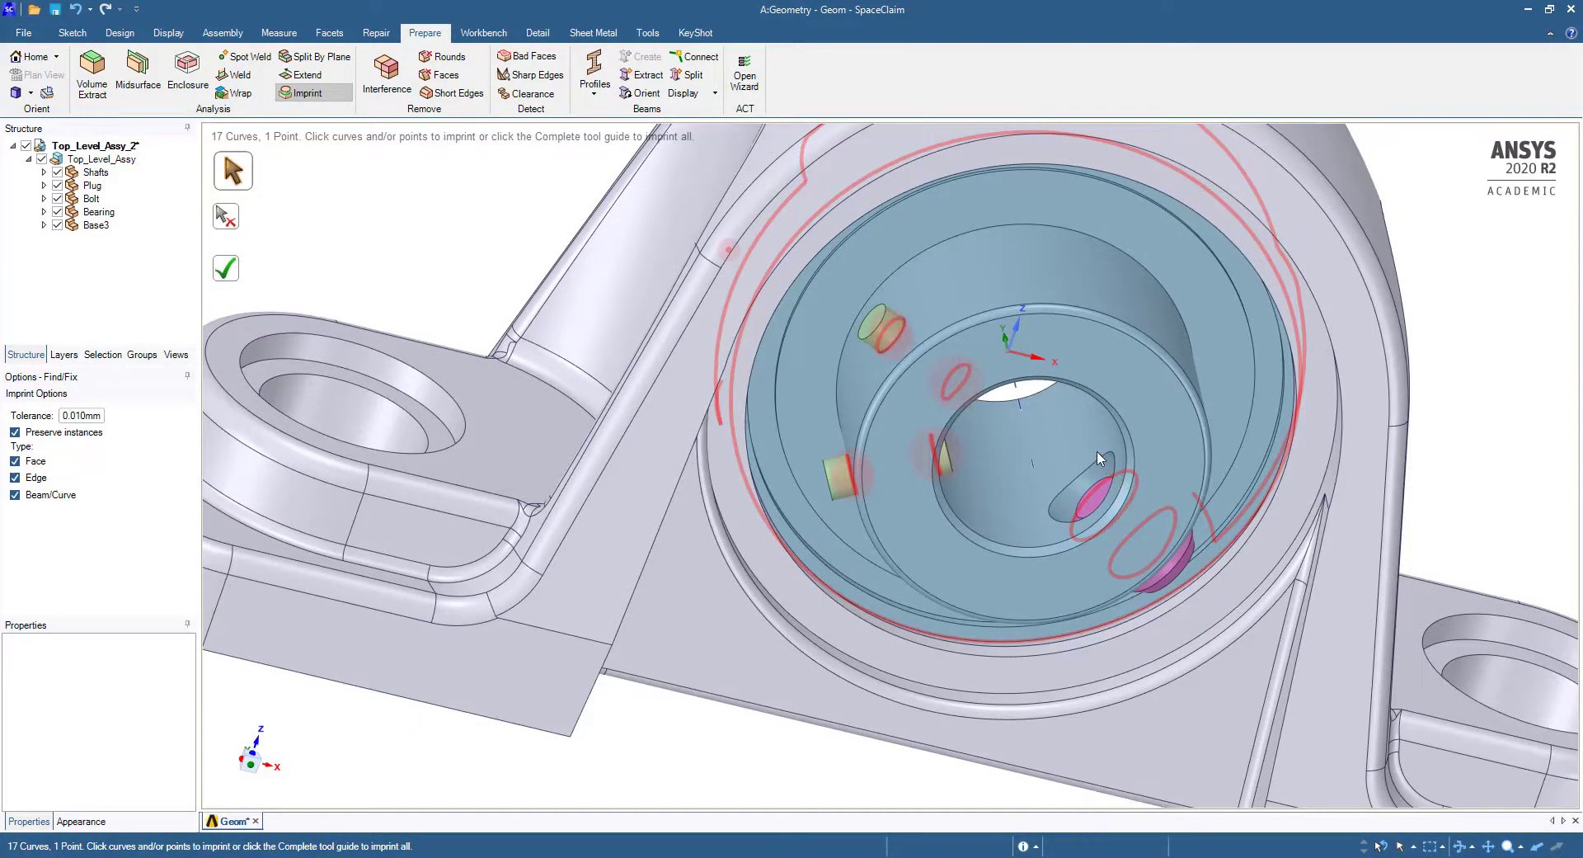
pyautogui.moveTo(923, 418)
pyautogui.mouseDown(button='middle')
pyautogui.moveTo(973, 461)
pyautogui.moveTo(970, 440)
pyautogui.mouseUp(button='middle')
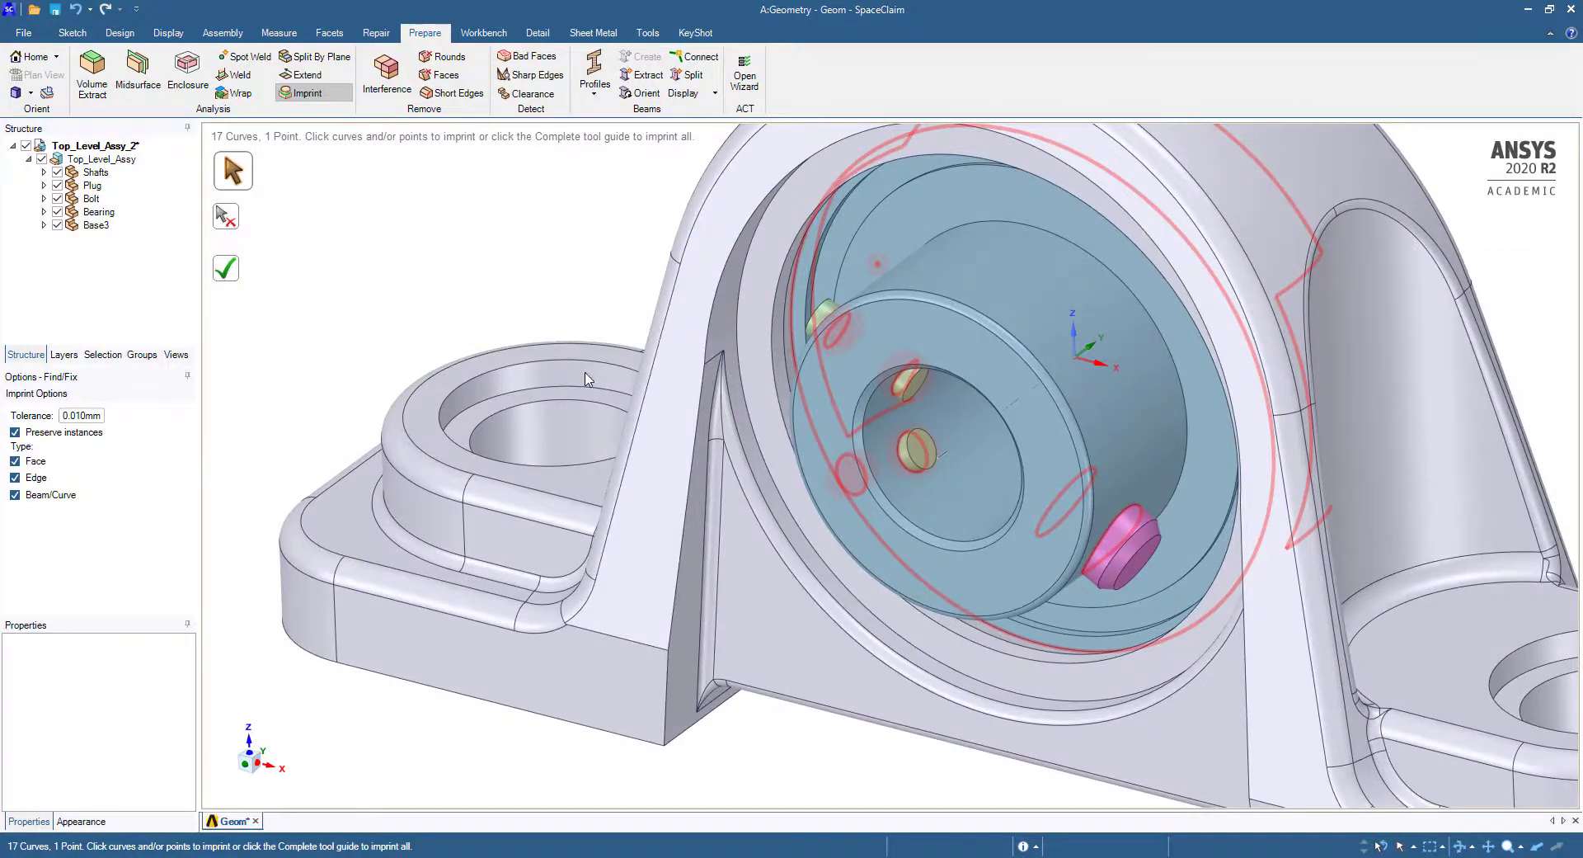
pyautogui.moveTo(731, 437); pyautogui.dragTo(845, 439, button='middle')
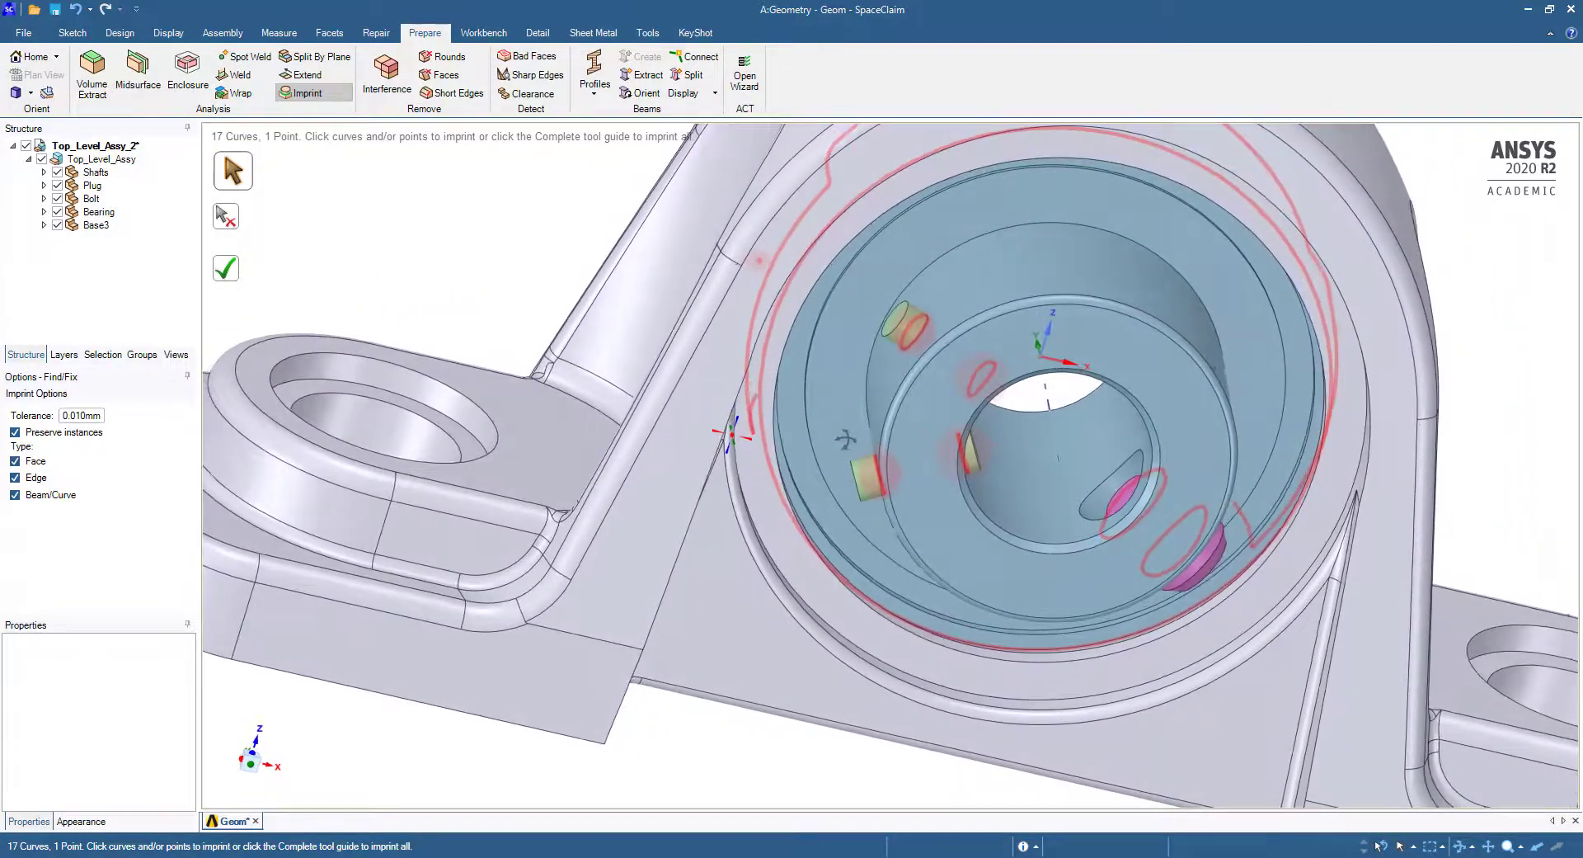
# Step: Imprint the contact curves at the upper shaft, lower shaft, slot ring and bolt
pyautogui.click(921, 347)
pyautogui.click(990, 385)
pyautogui.click(917, 328)
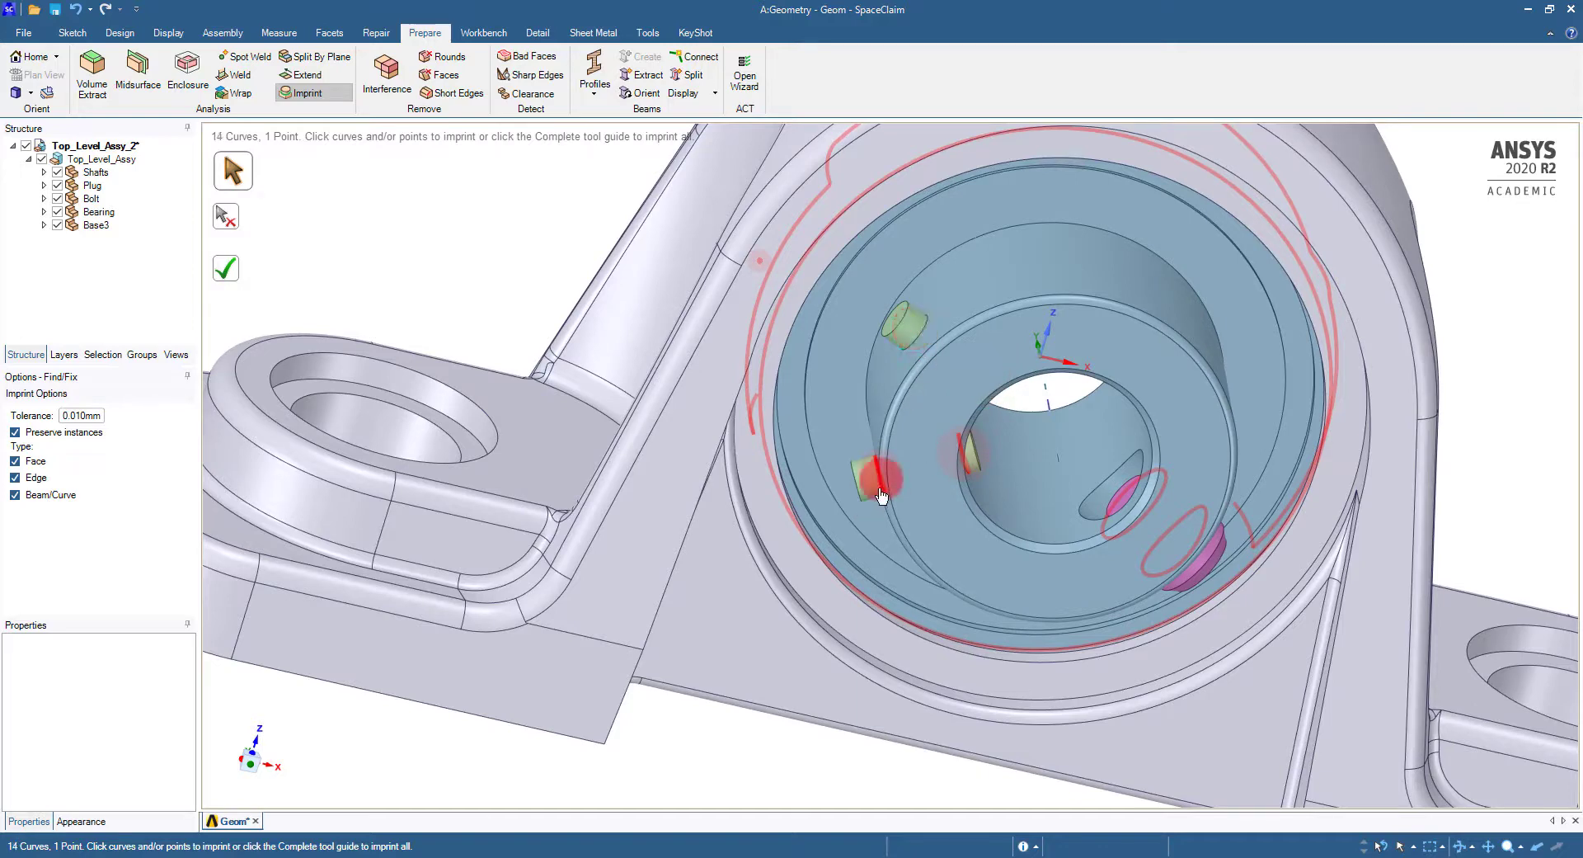
pyautogui.click(864, 483)
pyautogui.click(966, 470)
pyautogui.click(878, 480)
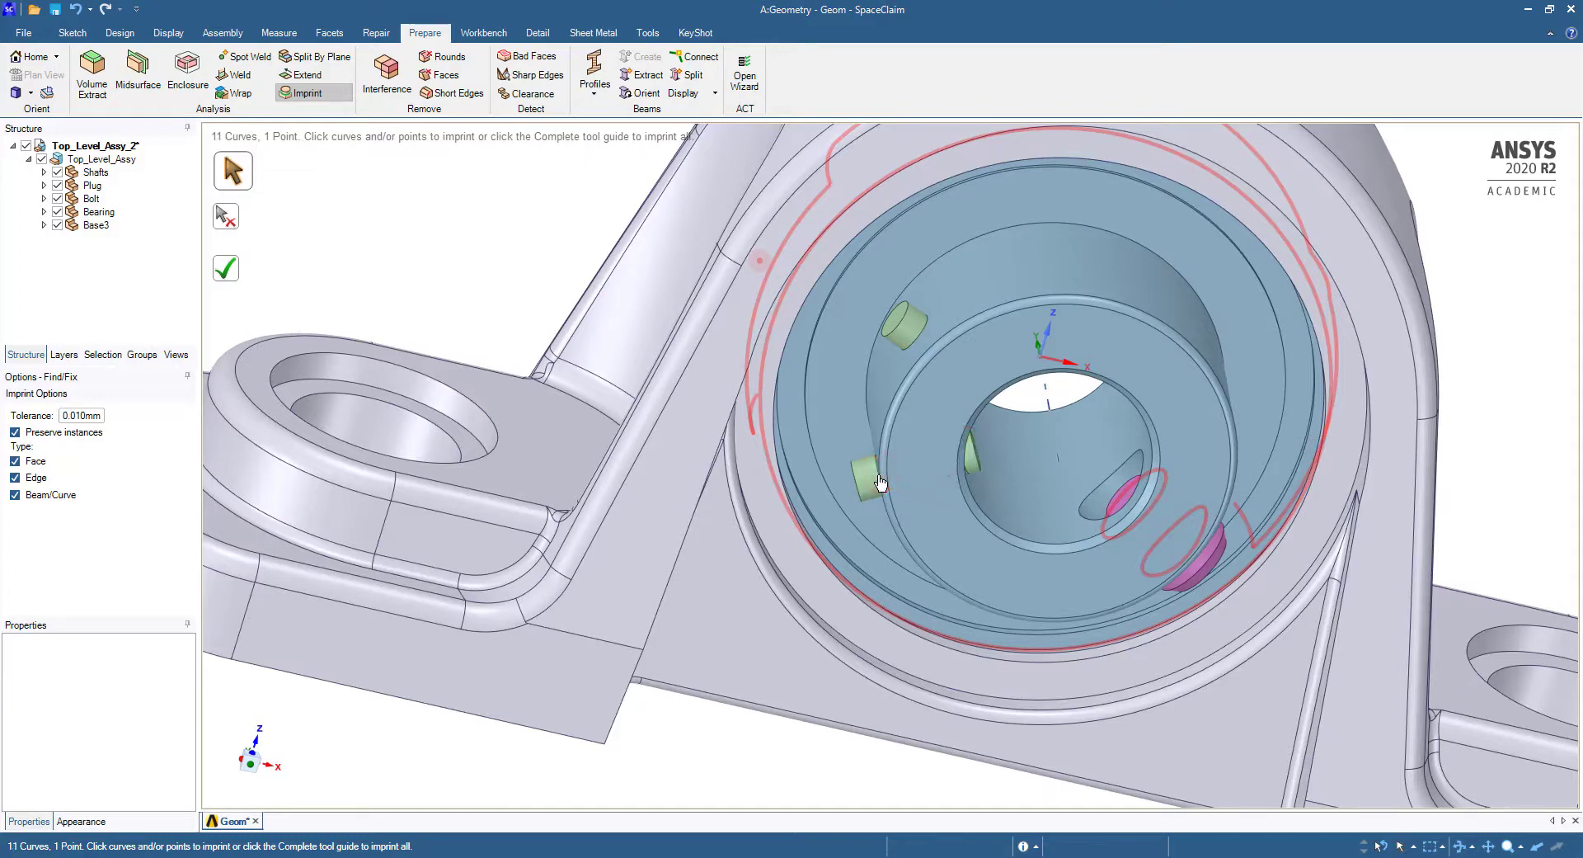
pyautogui.click(1128, 517)
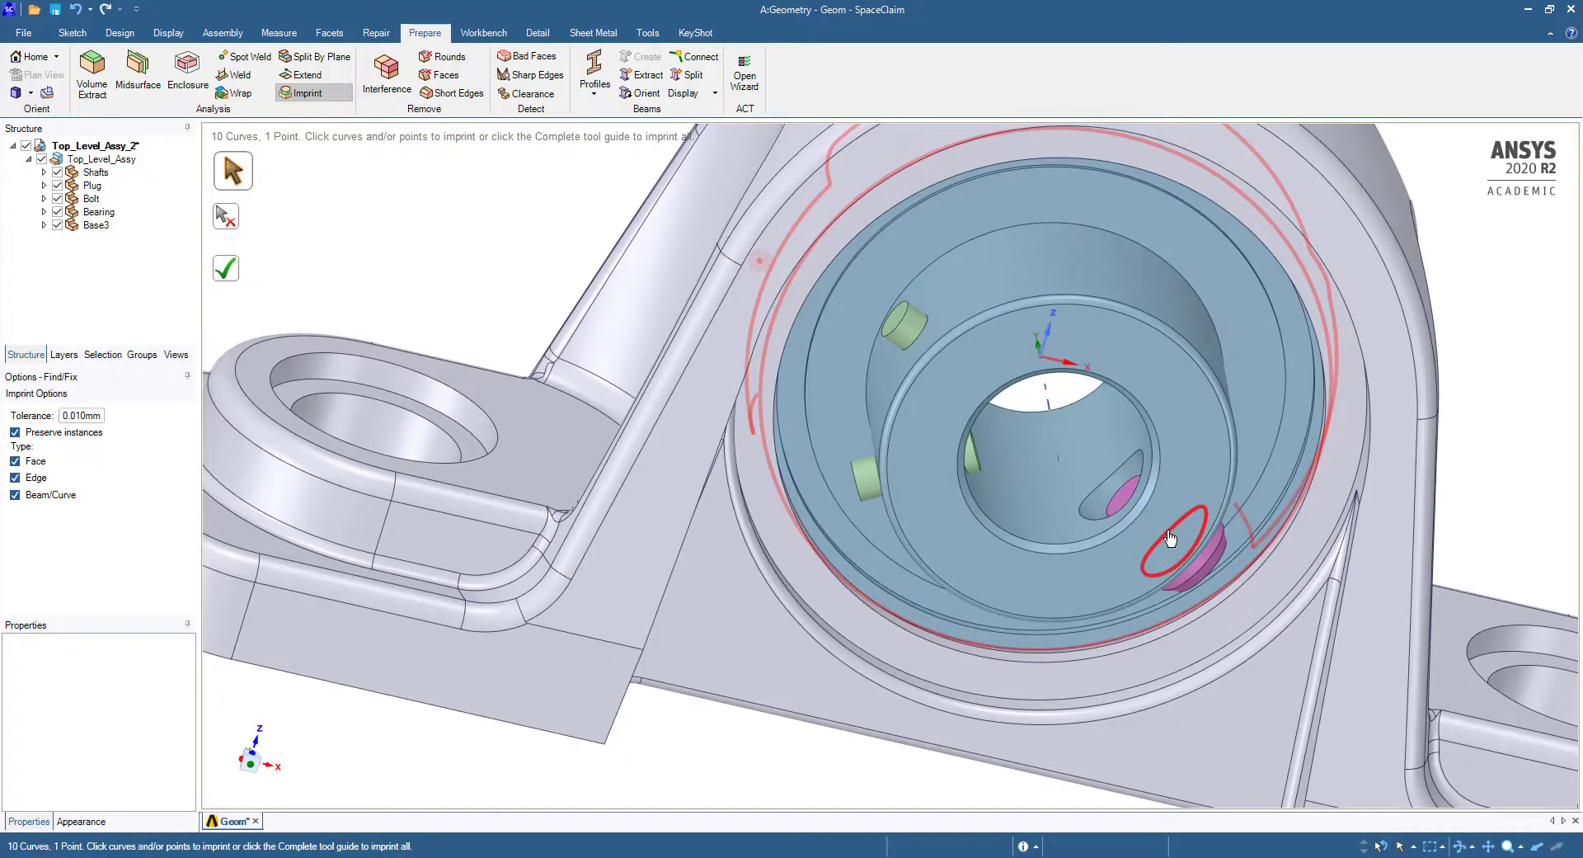
pyautogui.click(1169, 538)
pyautogui.moveTo(961, 511); pyautogui.dragTo(1210, 316, button='middle')
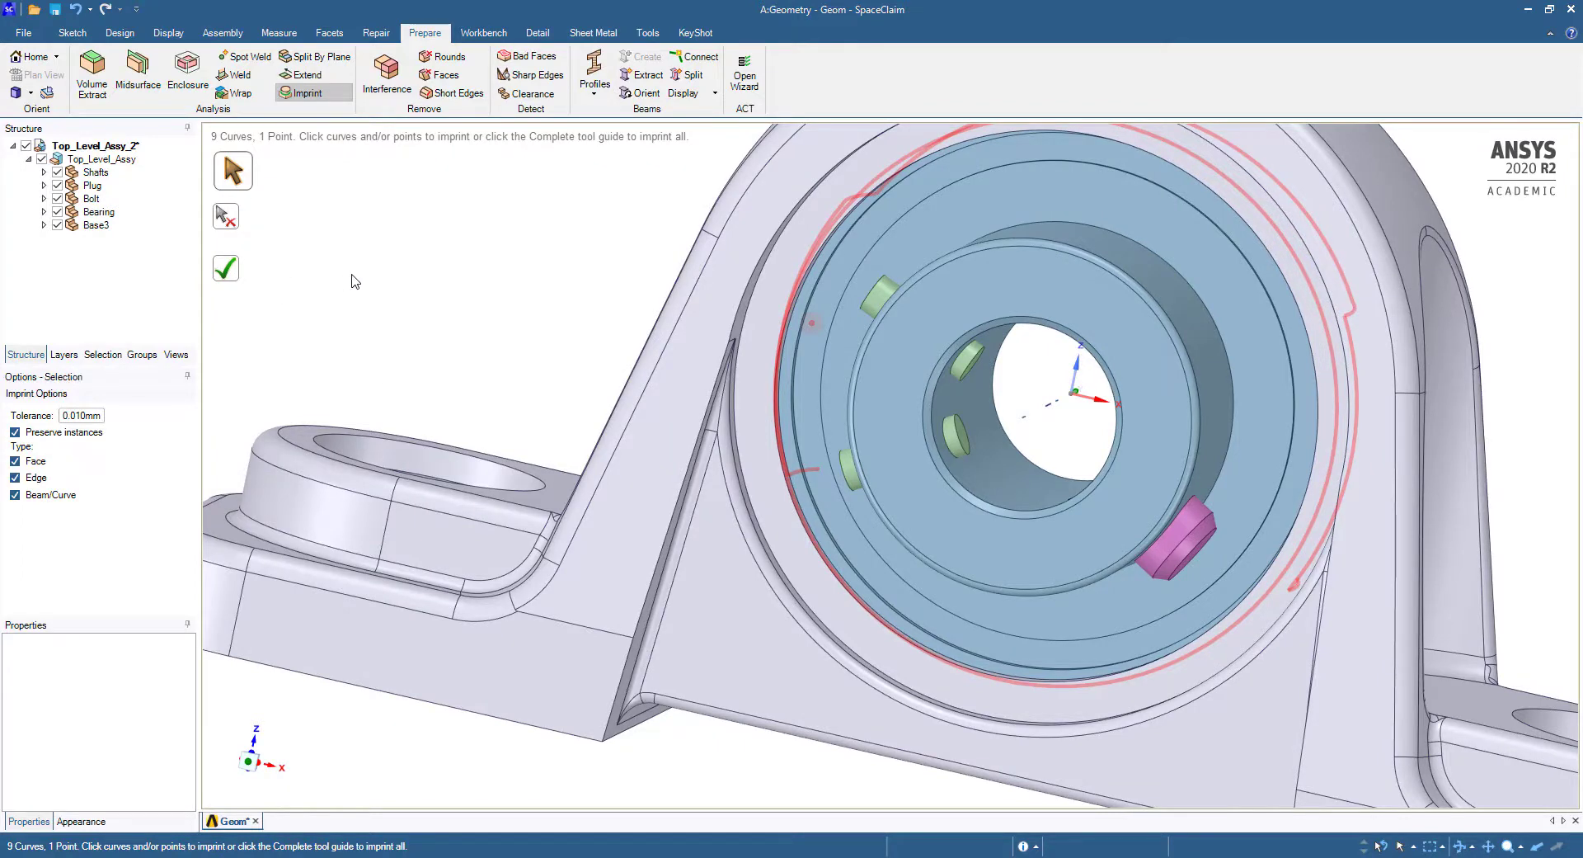
# Step: Finish imprinting, hide the Bearing, and check the imprinted edges on both shafts
pyautogui.press('Return')
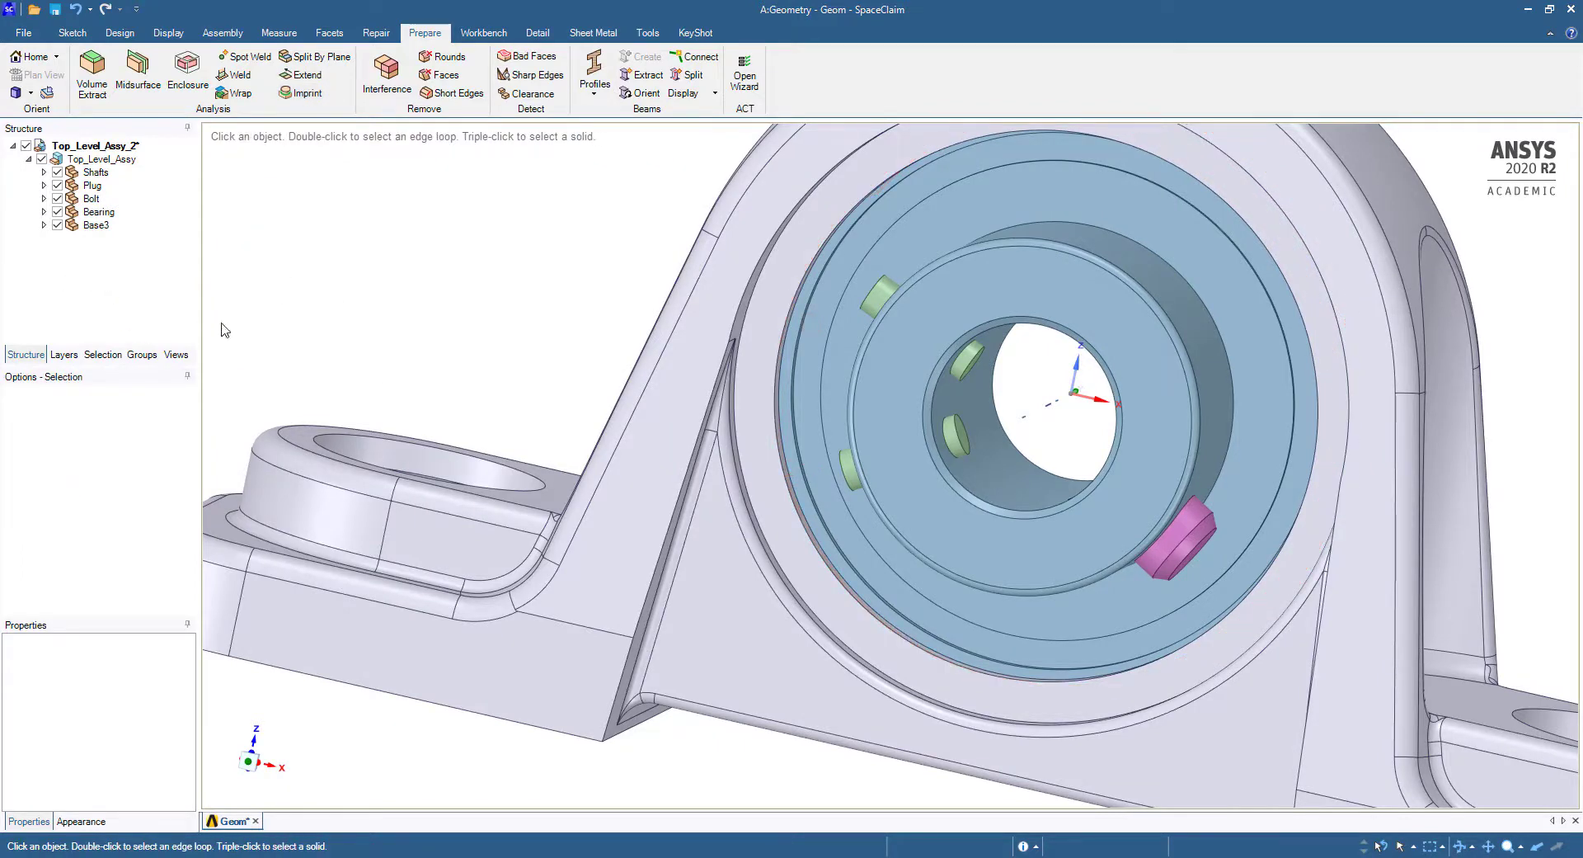
pyautogui.click(57, 211)
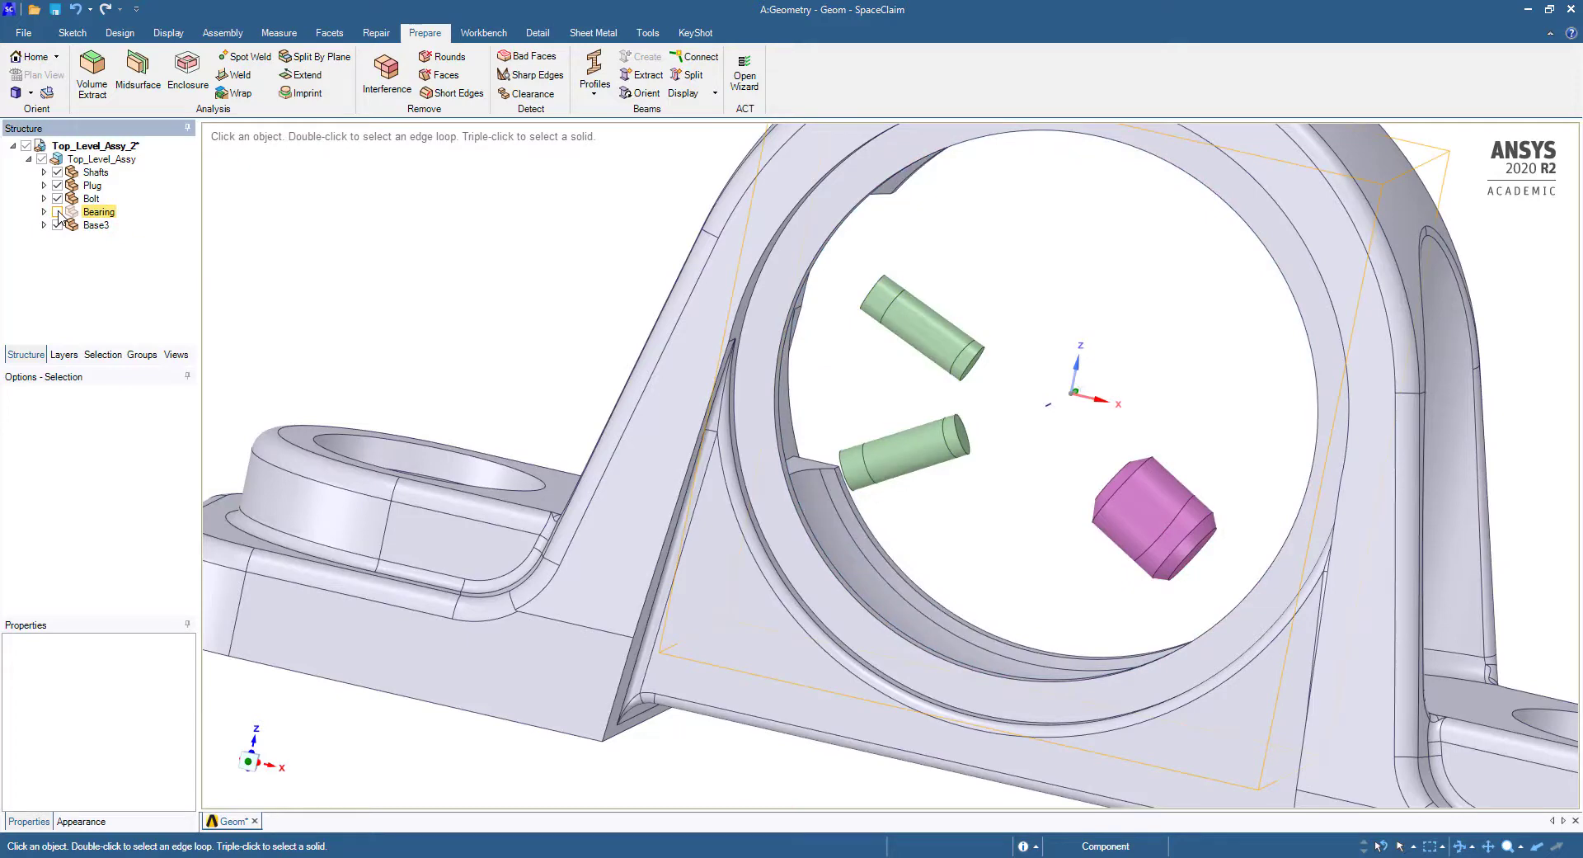
pyautogui.moveTo(742, 412); pyautogui.dragTo(907, 371, button='middle')
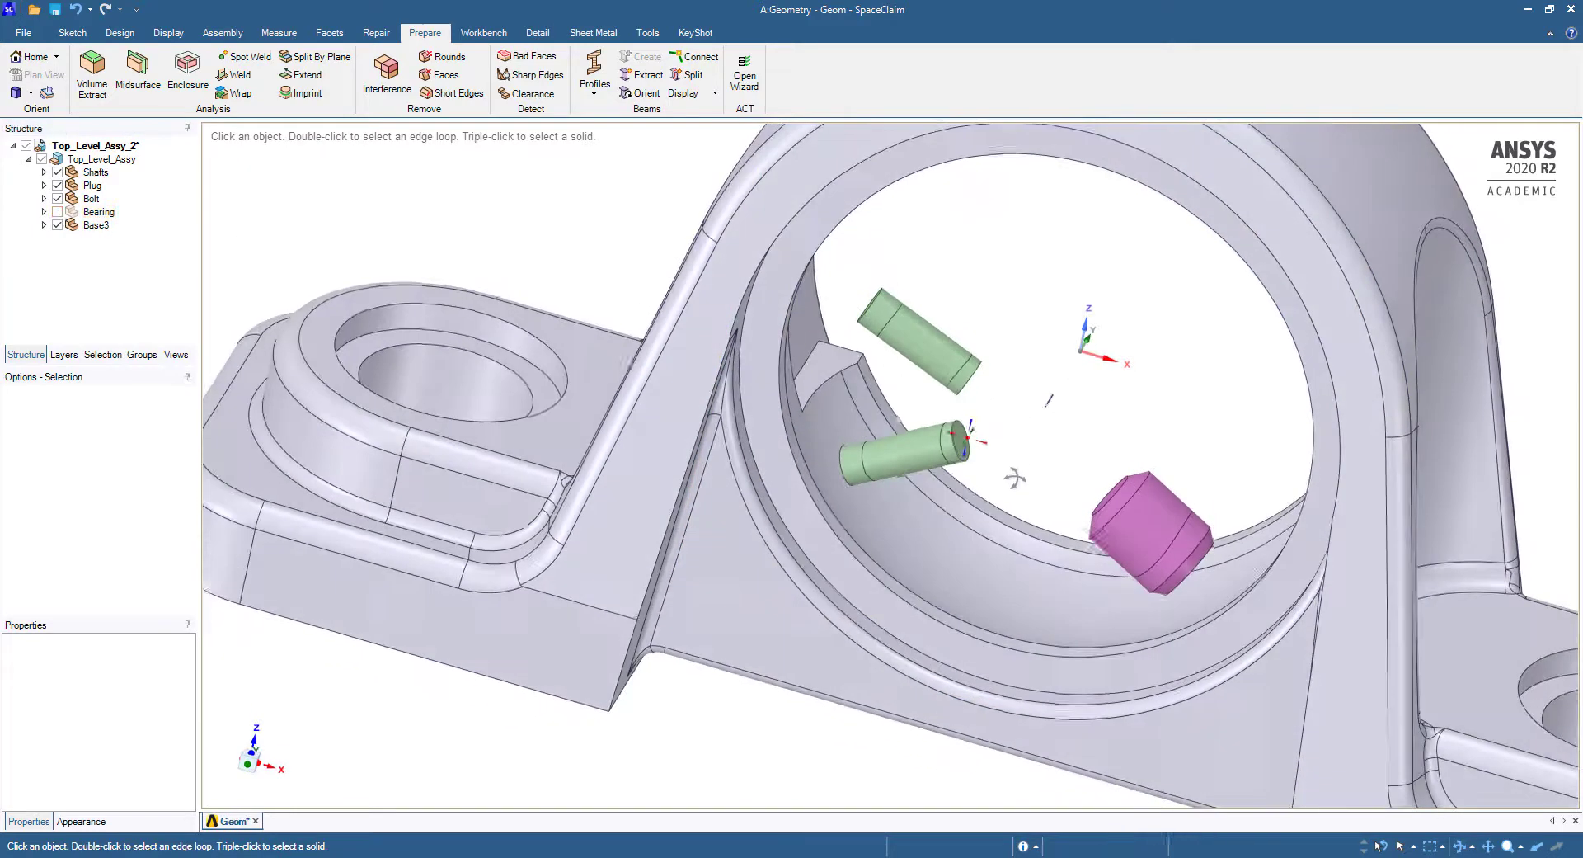
pyautogui.click(920, 344)
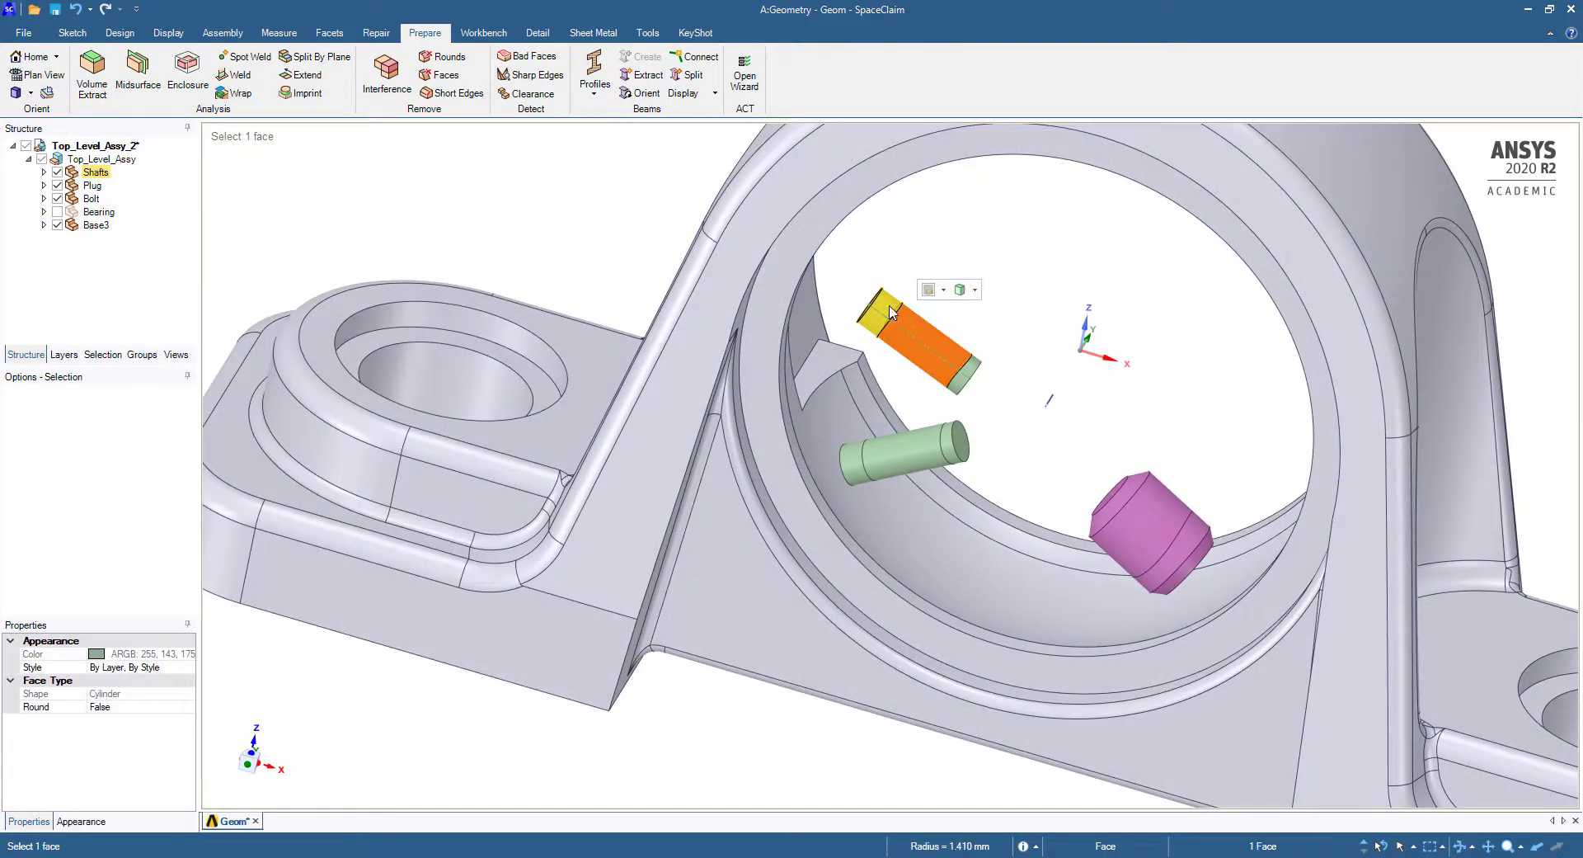
pyautogui.click(963, 386)
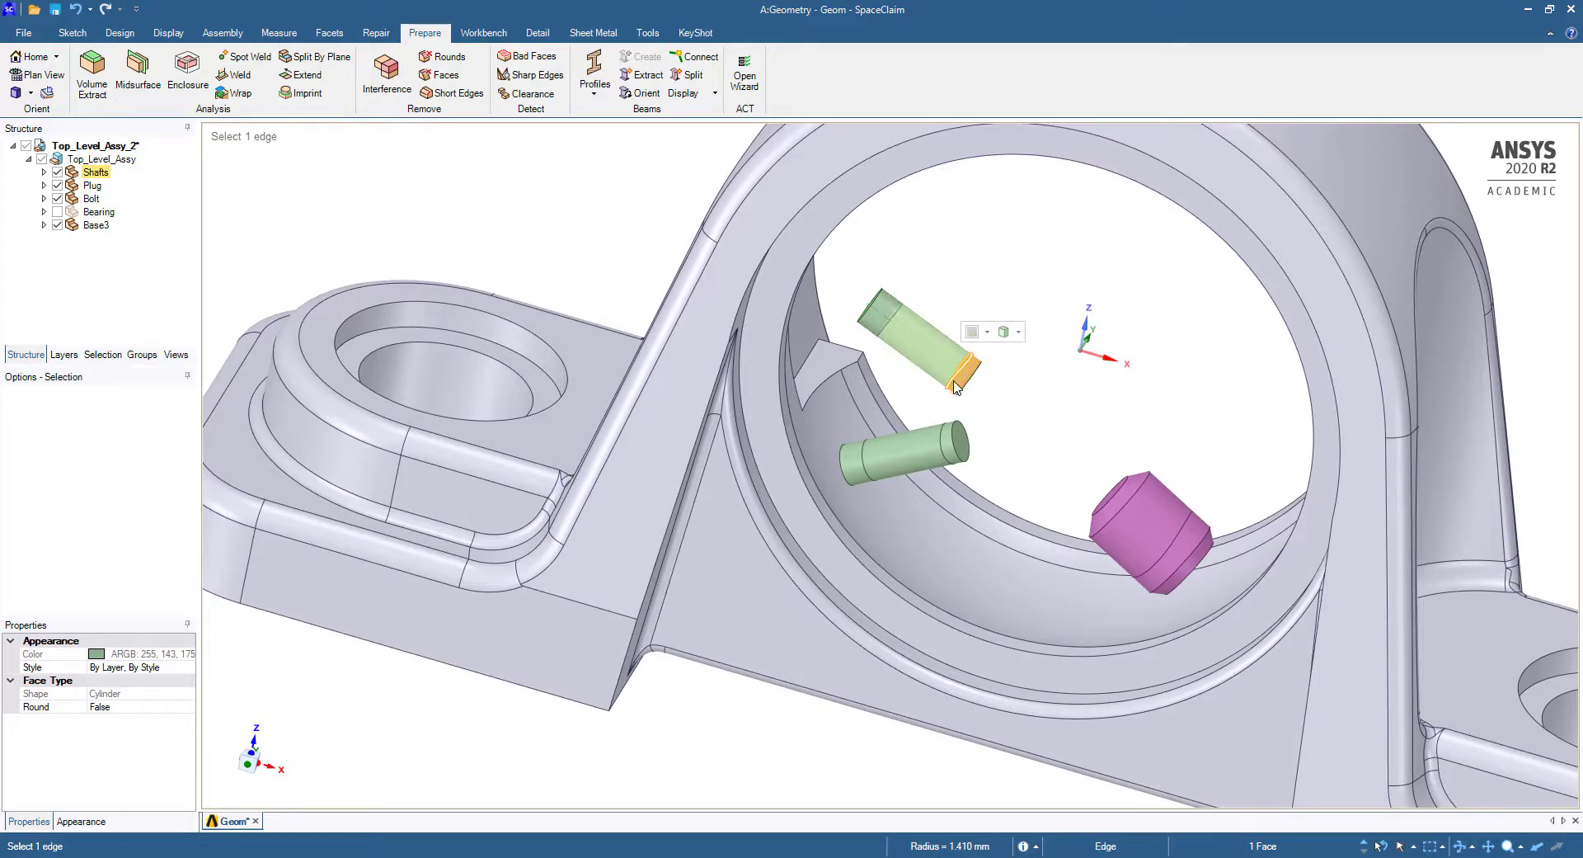
pyautogui.click(872, 472)
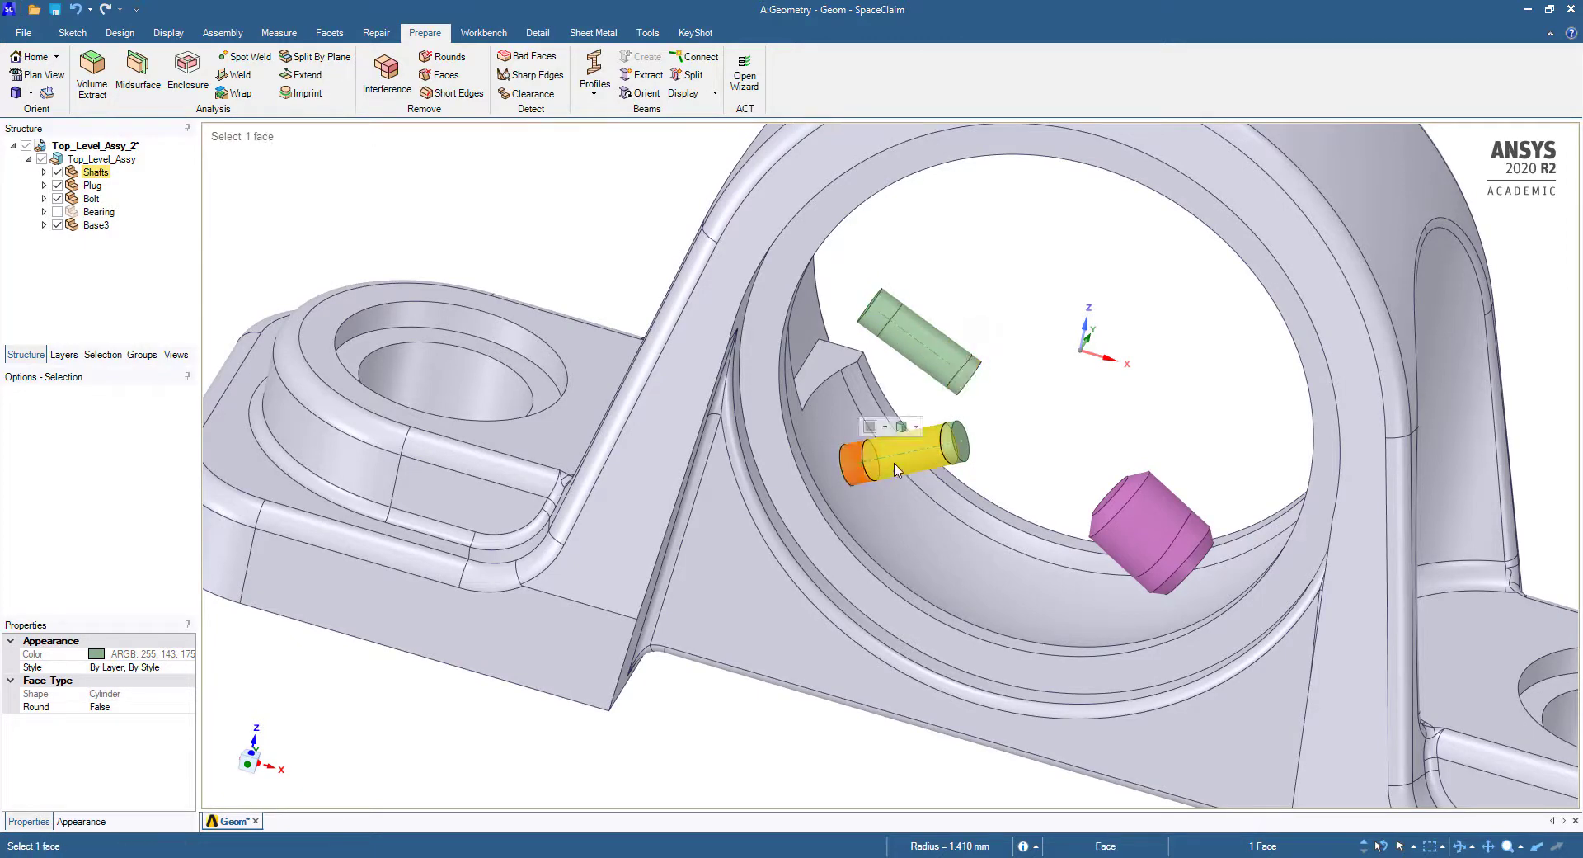
pyautogui.click(953, 449)
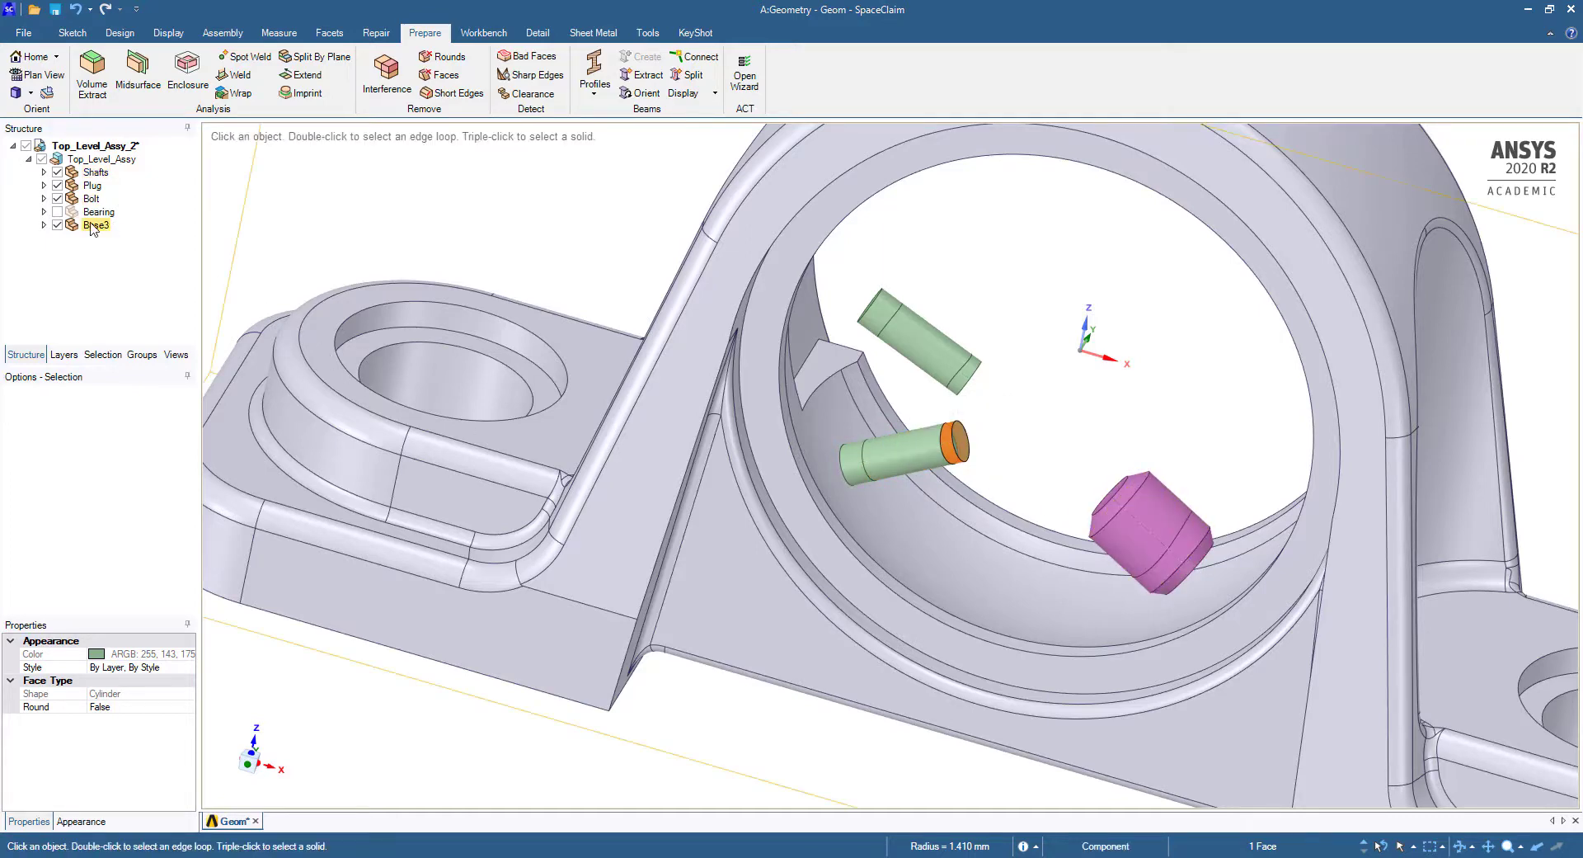
# Step: Show the Bearing component again and clear the face selection
pyautogui.click(57, 211)
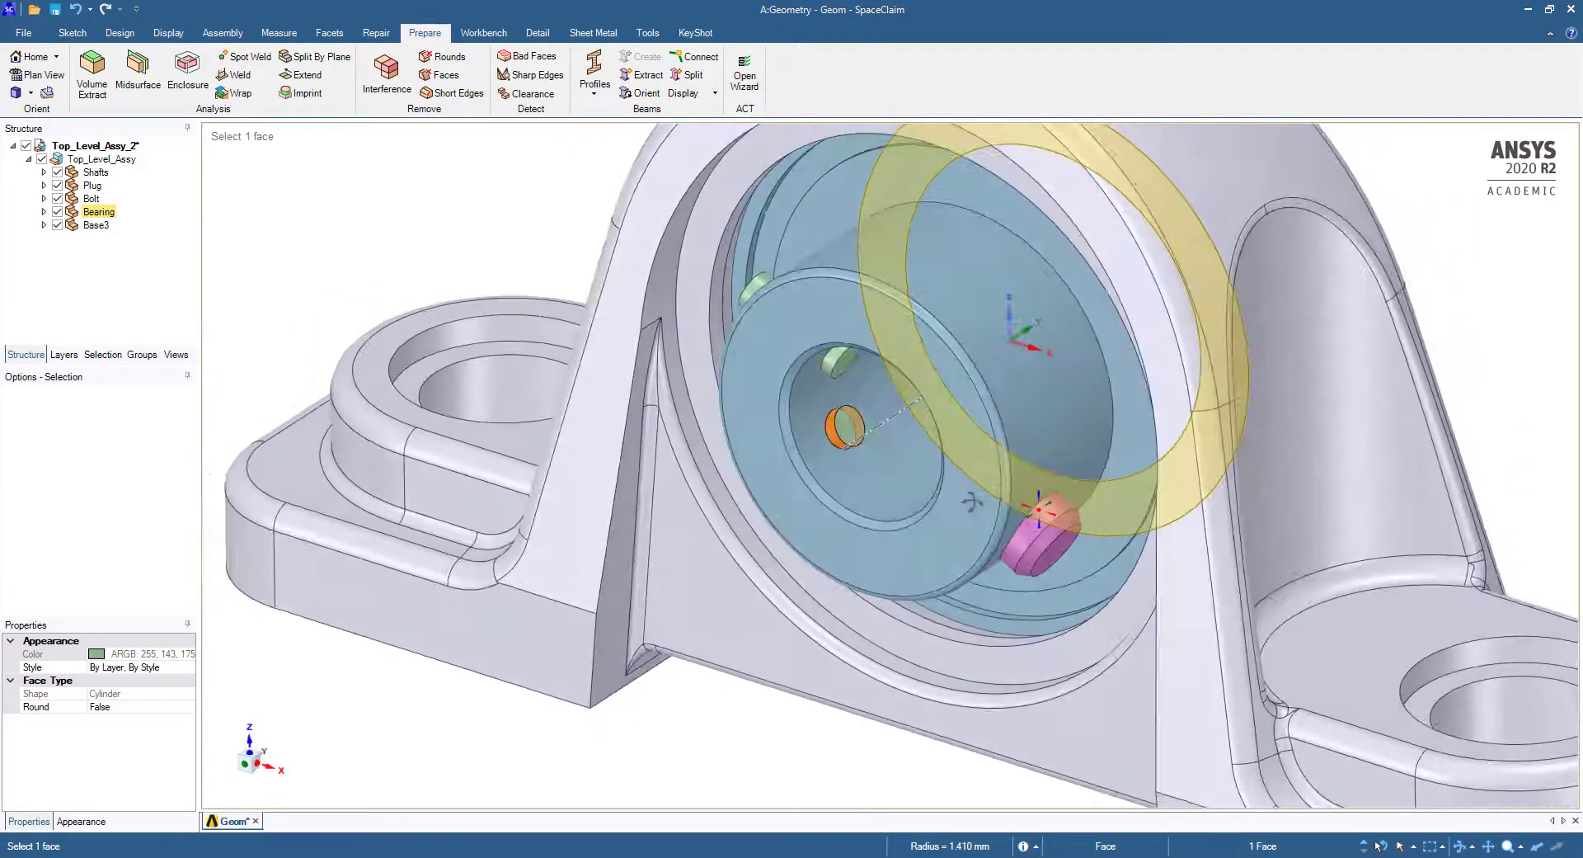
pyautogui.moveTo(1046, 496); pyautogui.dragTo(981, 577, button='middle')
pyautogui.scroll(5, 980, 576)
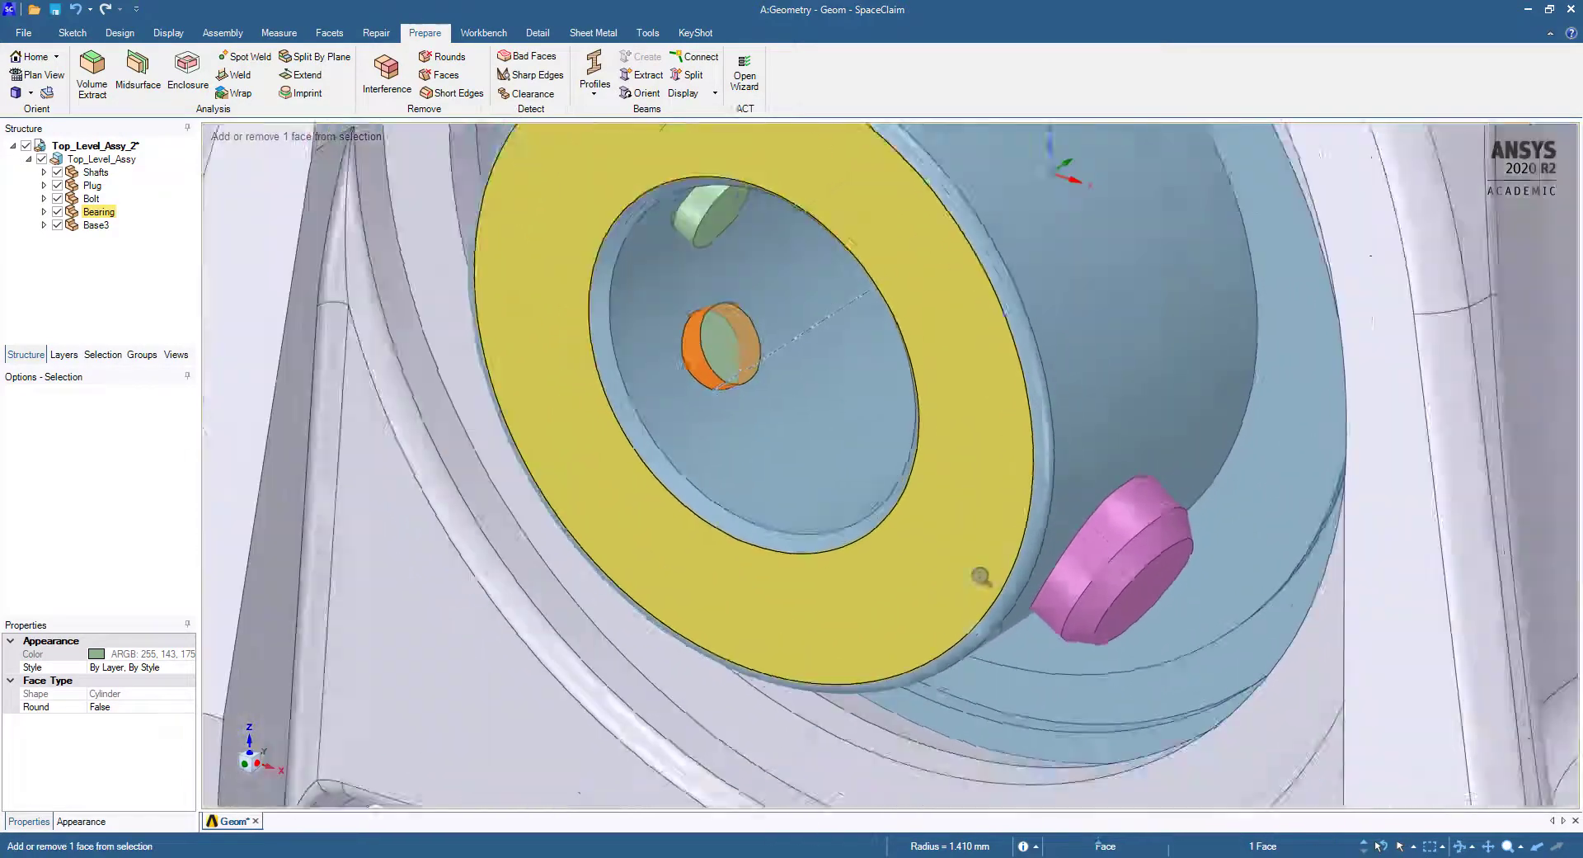
pyautogui.scroll(-10, 980, 577)
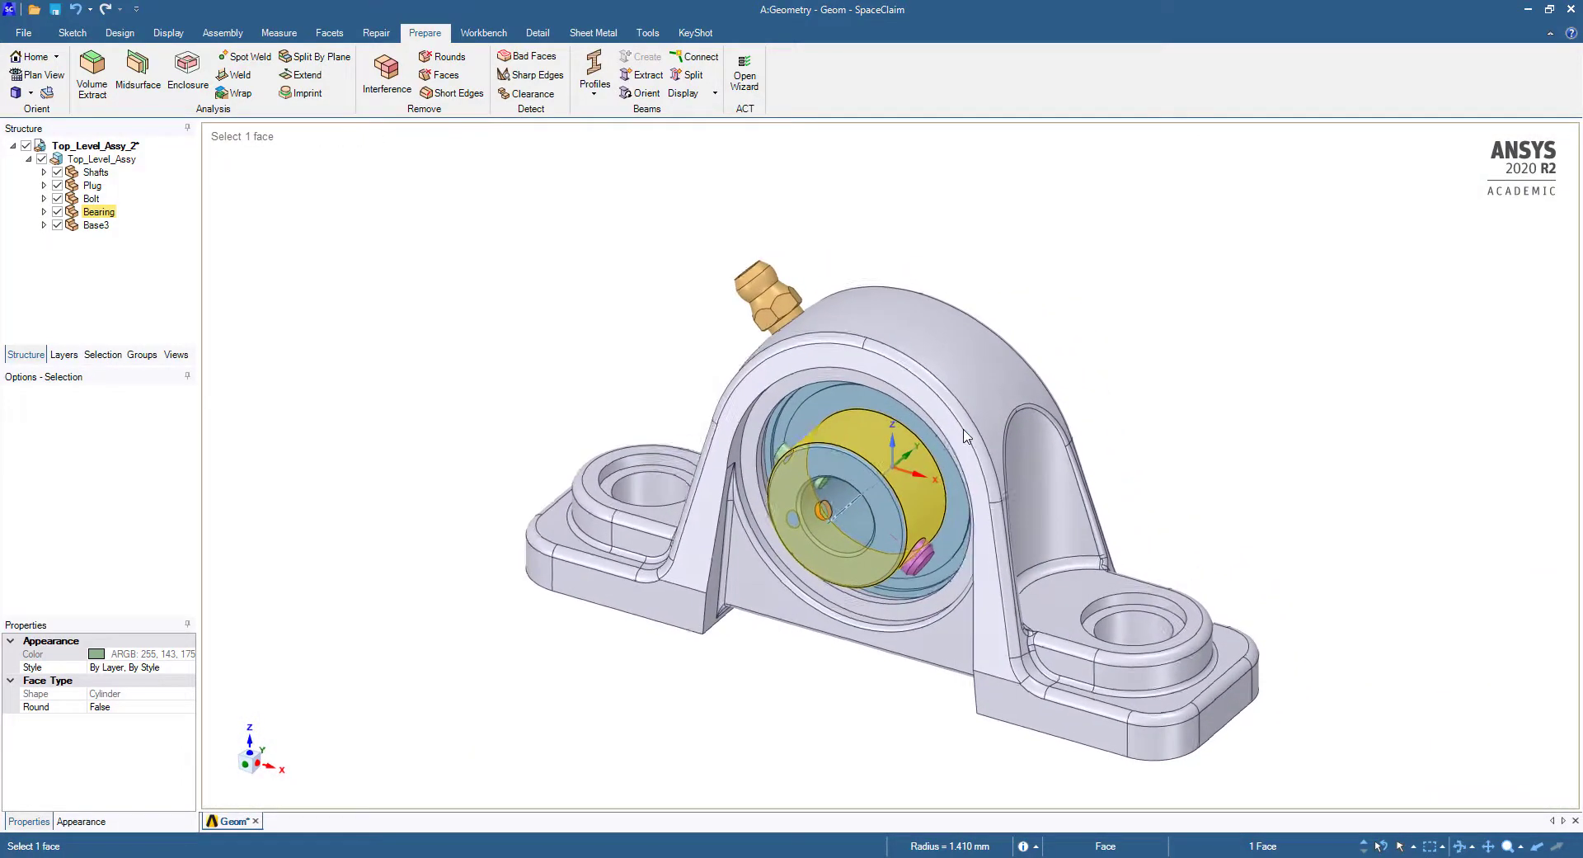
pyautogui.click(1274, 458)
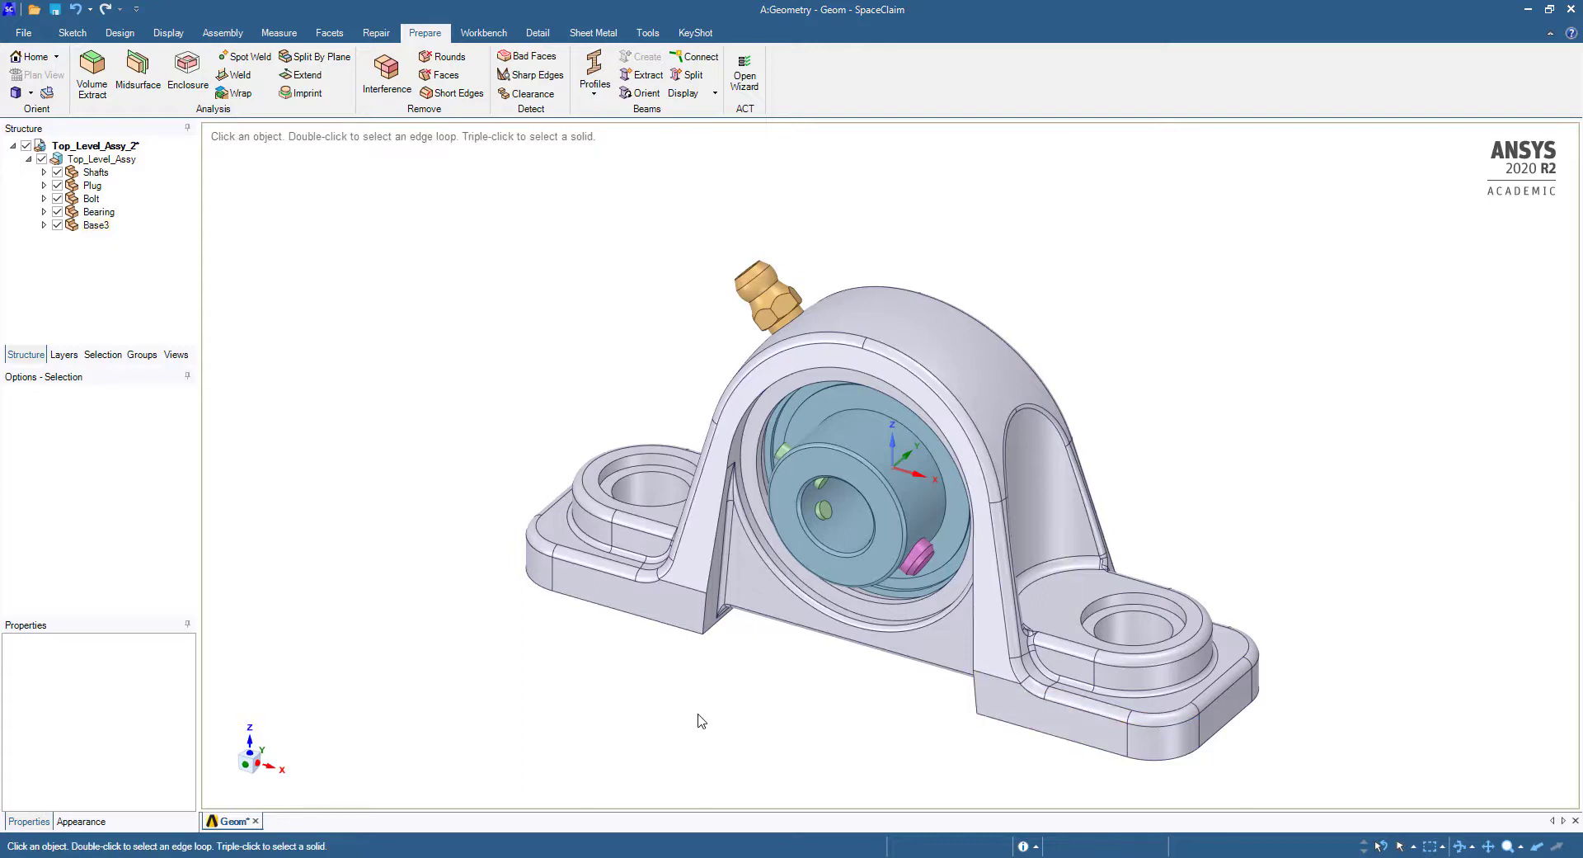
# Step: Remove all rounds 1.5 mm or smaller, using a 1.5 mm round as the sample
pyautogui.click(446, 63)
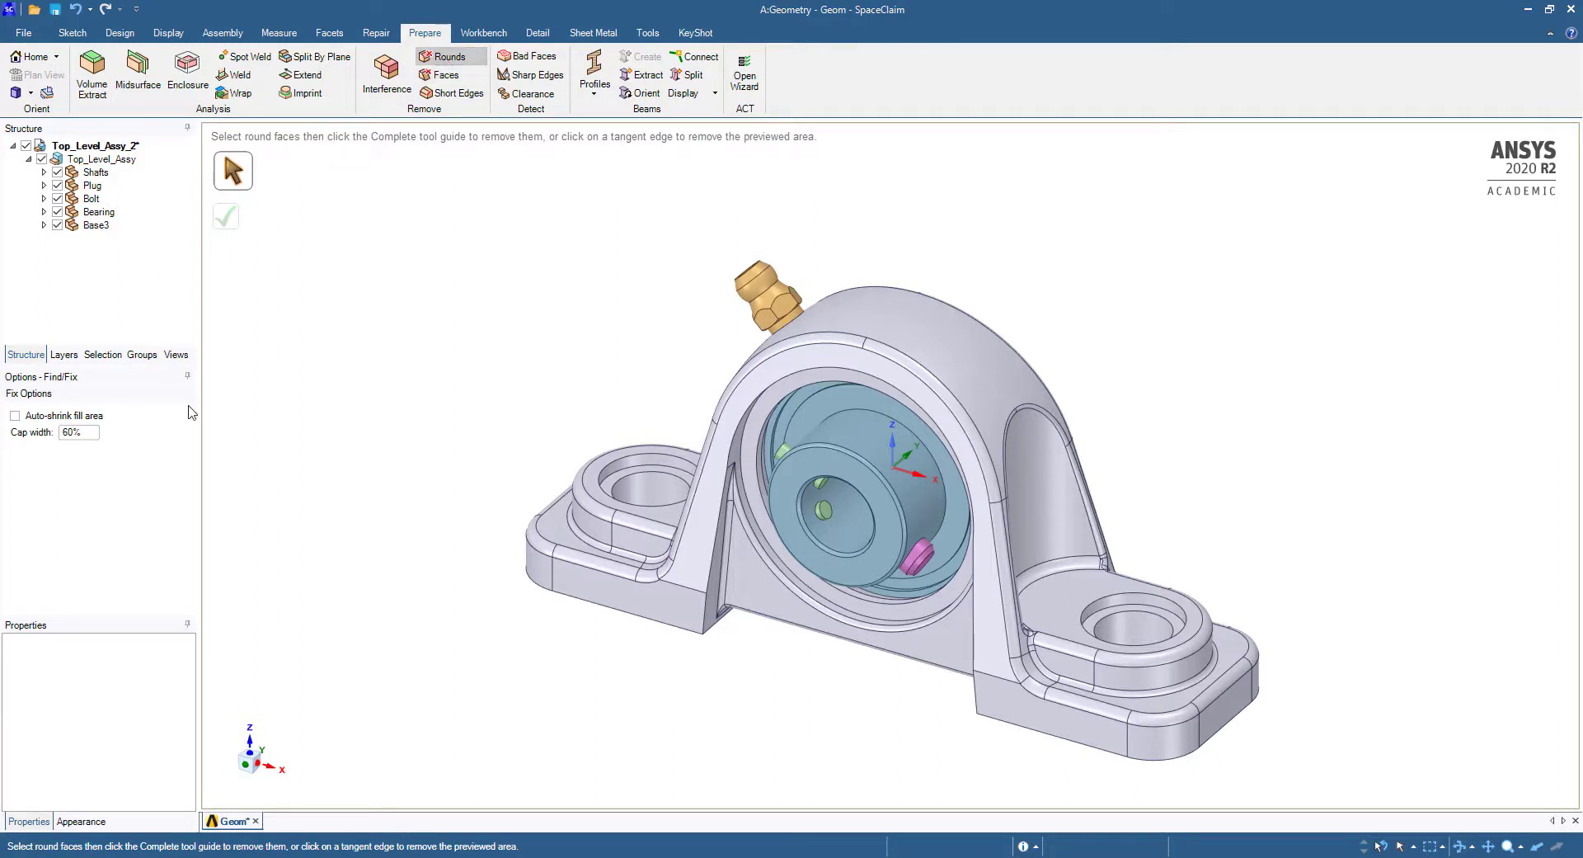
pyautogui.click(103, 354)
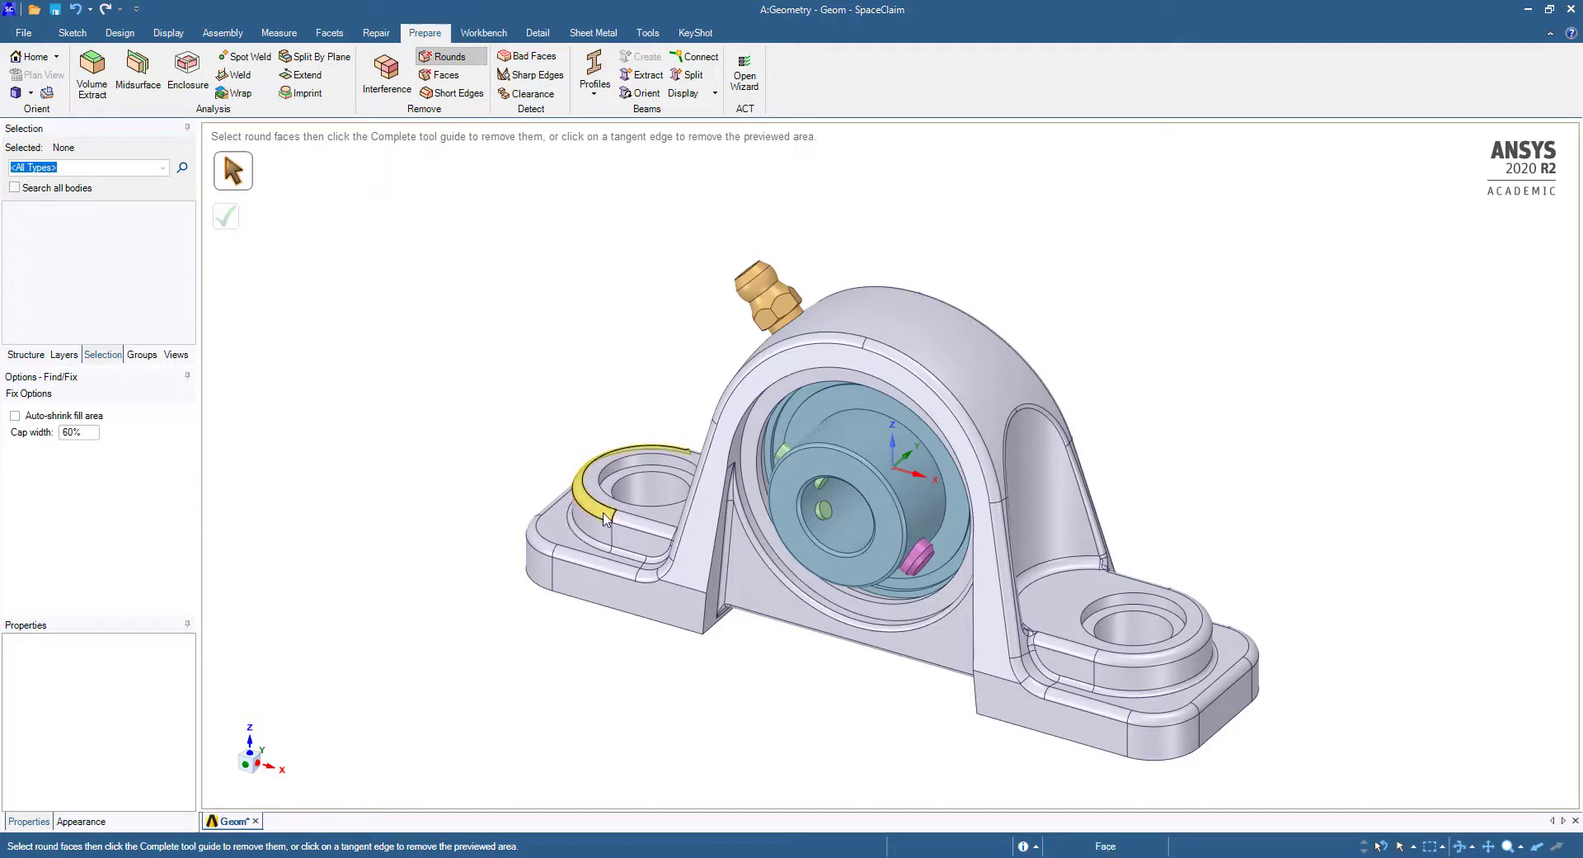
pyautogui.click(596, 568)
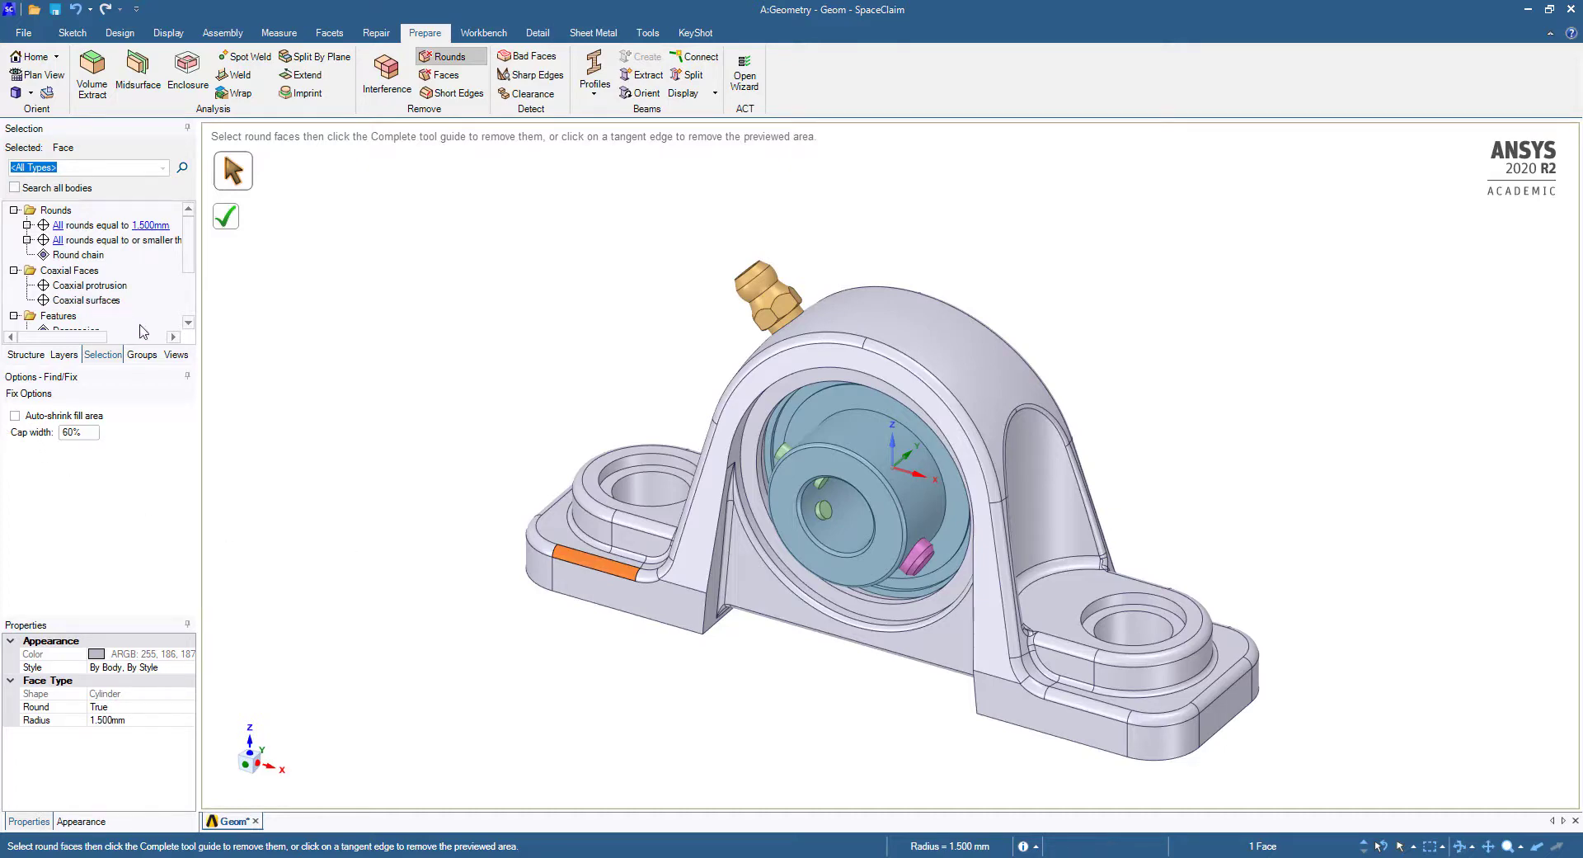
pyautogui.moveTo(198, 291); pyautogui.dragTo(254, 294)
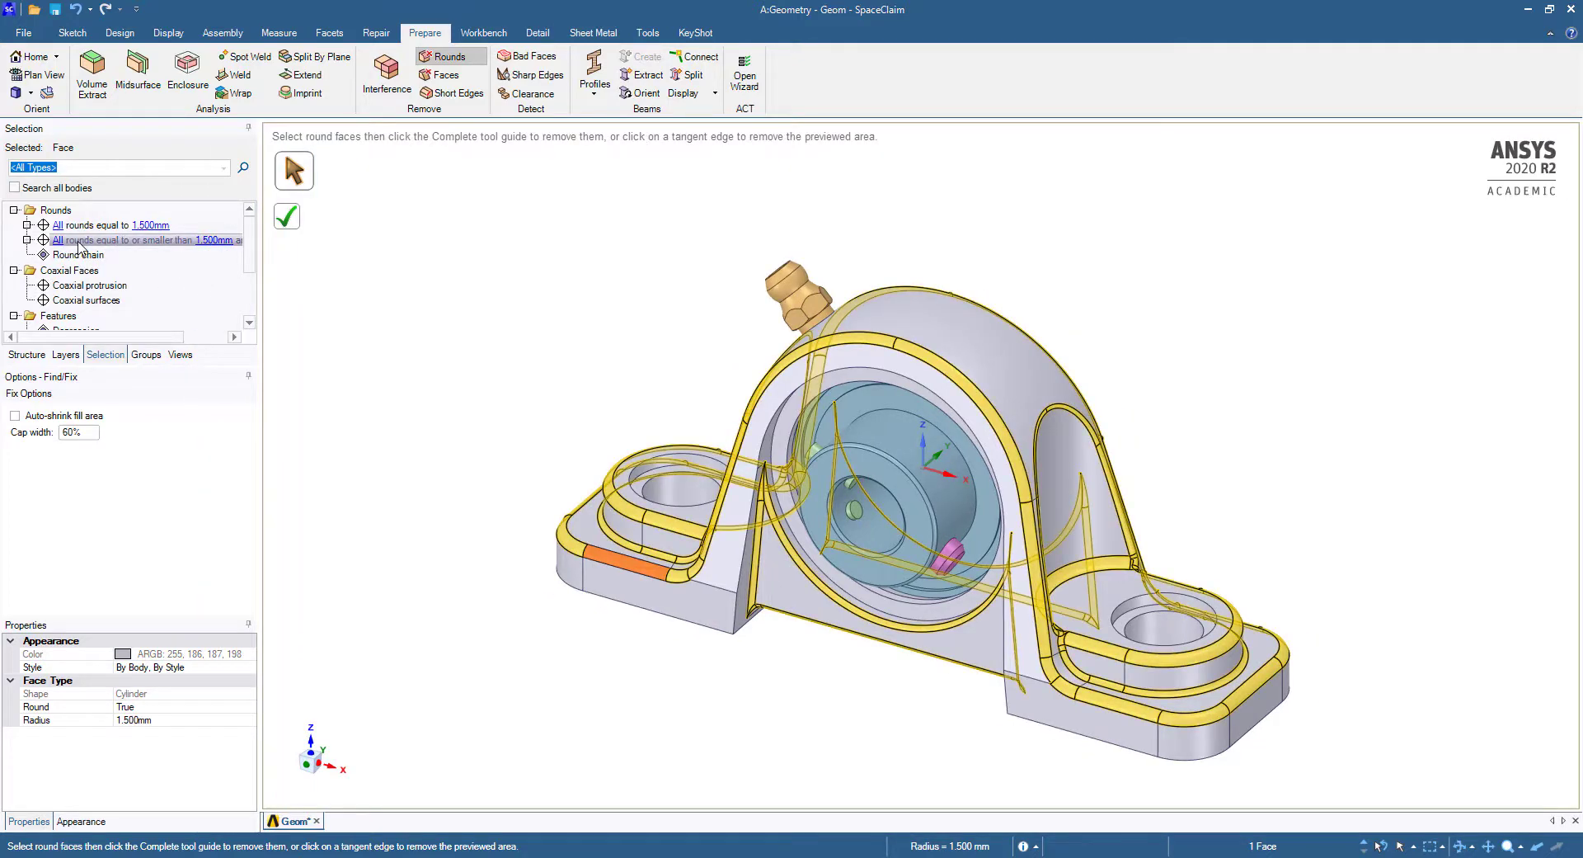
pyautogui.click(160, 245)
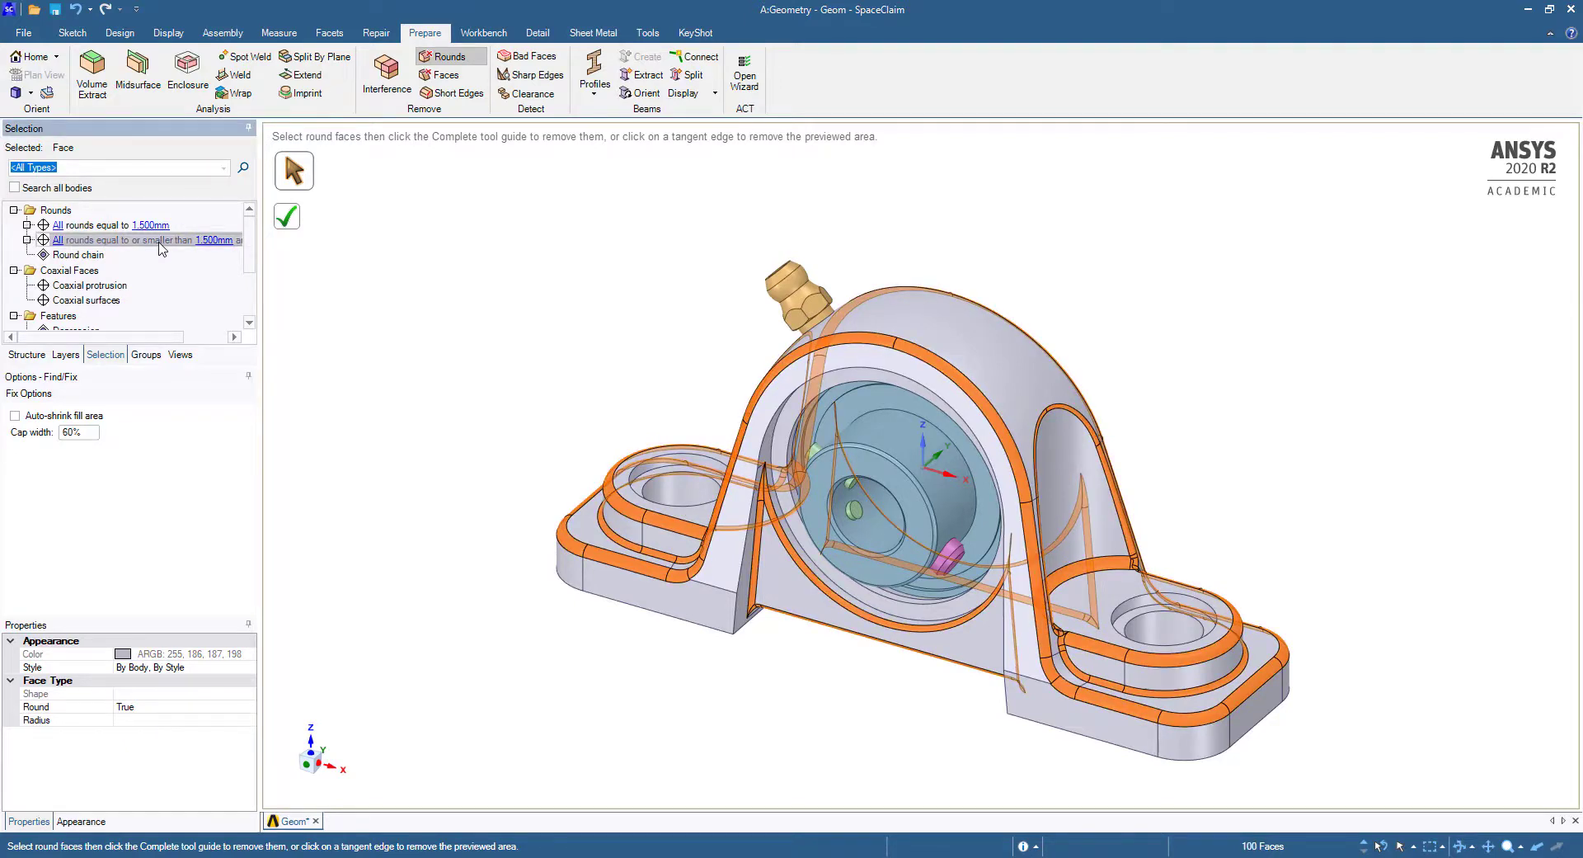
pyautogui.click(293, 219)
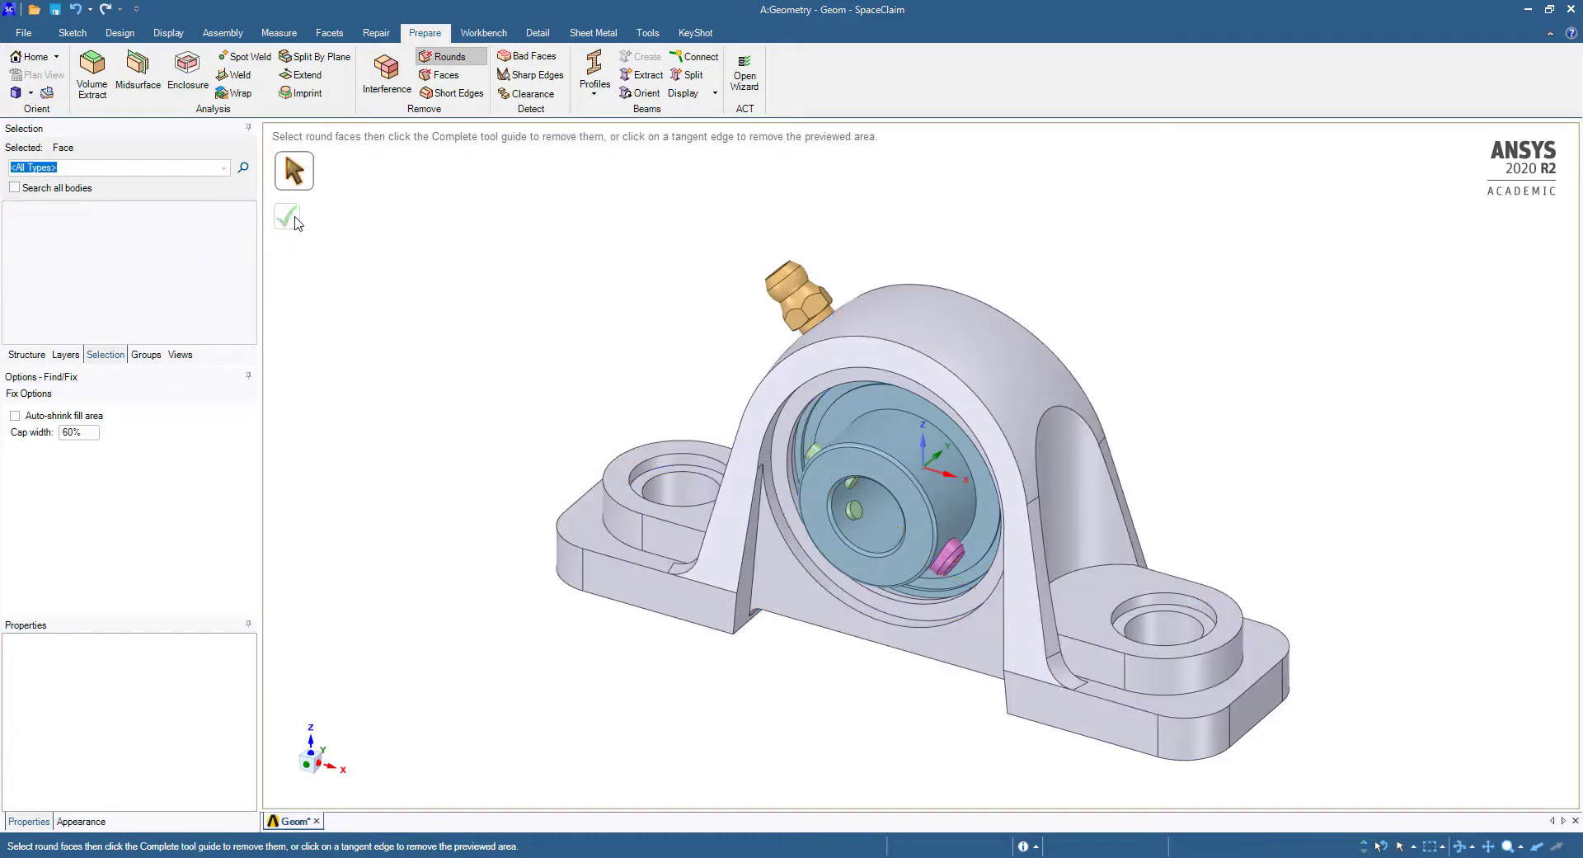
# Step: Orbit around the sharp-edged pillow block to inspect it, then exit the Rounds tool
pyautogui.moveTo(975, 715)
pyautogui.mouseDown(button='middle')
pyautogui.moveTo(808, 775)
pyautogui.moveTo(837, 790)
pyautogui.moveTo(1007, 717)
pyautogui.moveTo(1028, 640)
pyautogui.moveTo(1117, 752)
pyautogui.mouseUp(button='middle')
pyautogui.moveTo(1141, 813)
pyautogui.mouseDown(button='middle')
pyautogui.moveTo(1014, 726)
pyautogui.moveTo(852, 703)
pyautogui.moveTo(956, 736)
pyautogui.moveTo(740, 649)
pyautogui.mouseUp(button='middle')
pyautogui.press('Escape')
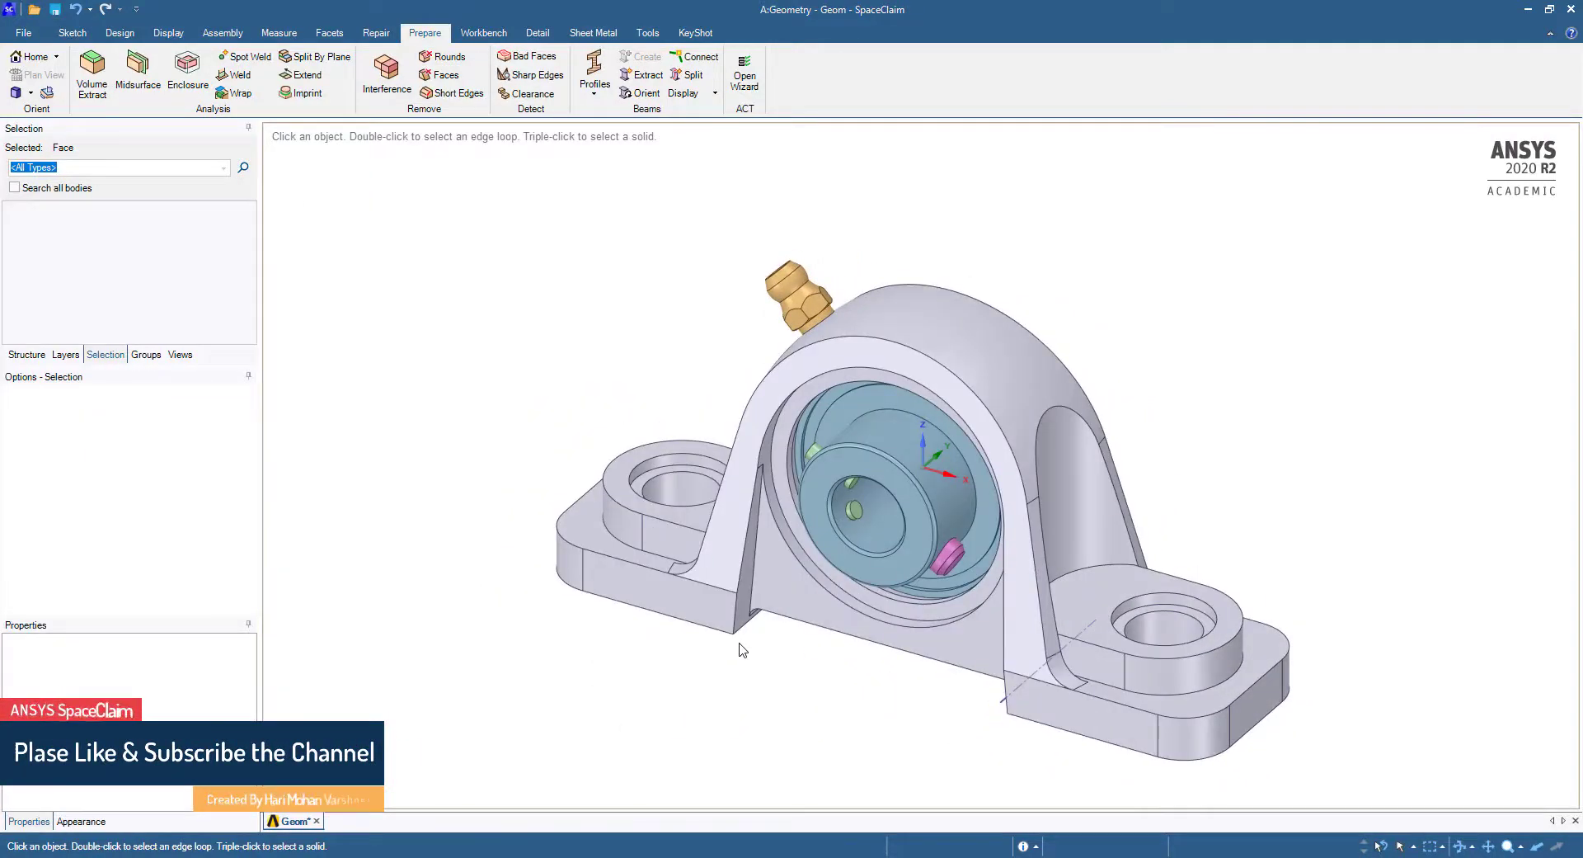